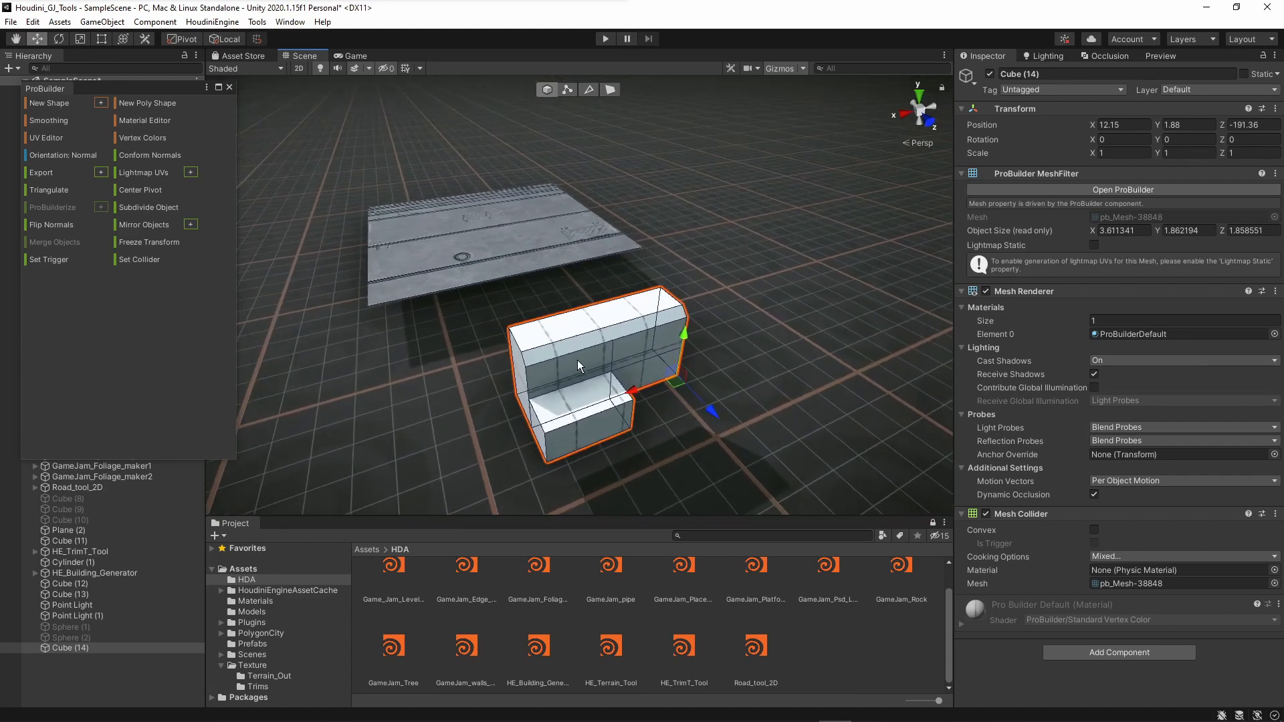
Step: Examine the plane with the Trim_SCIFI material and the nearby L-shaped ProBuilder block from several angles
mouse_move(585, 325)
right_down()
mouse_move(570, 312)
mouse_move(600, 345)
mouse_move(565, 347)
mouse_move(544, 450)
mouse_move(589, 330)
right_up()
click(636, 330)
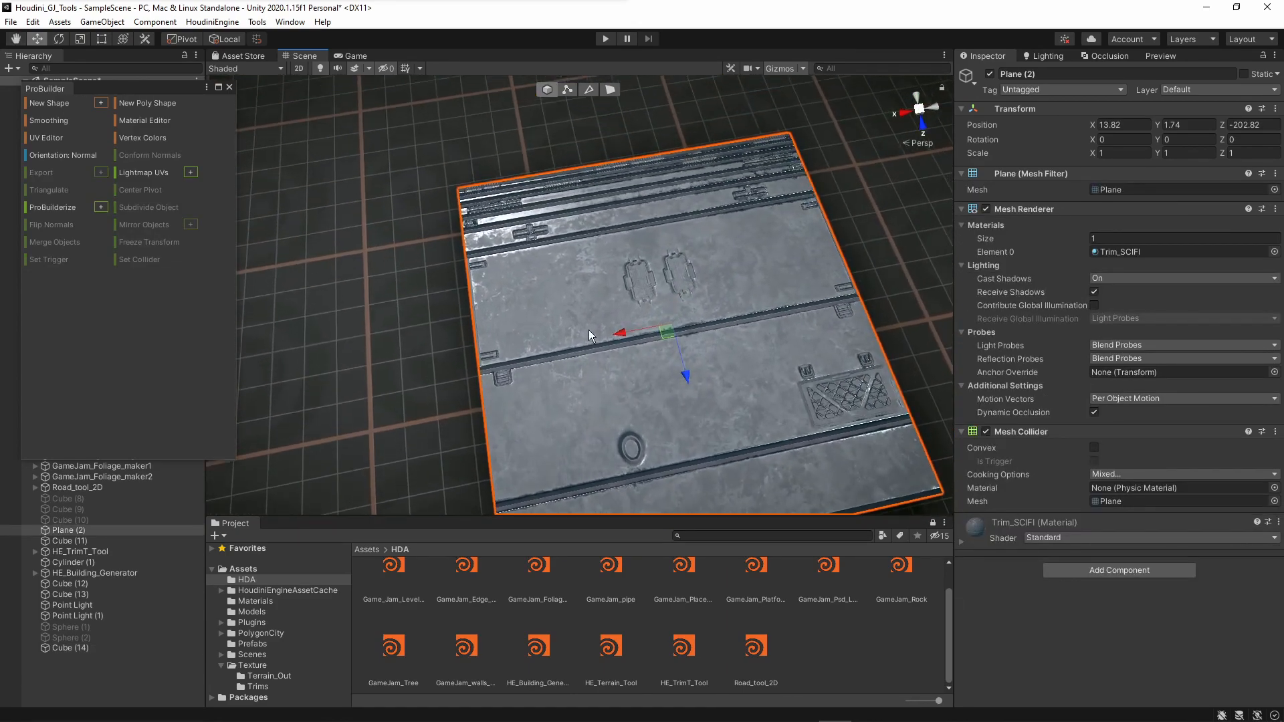
right_drag(531, 246, 572, 305)
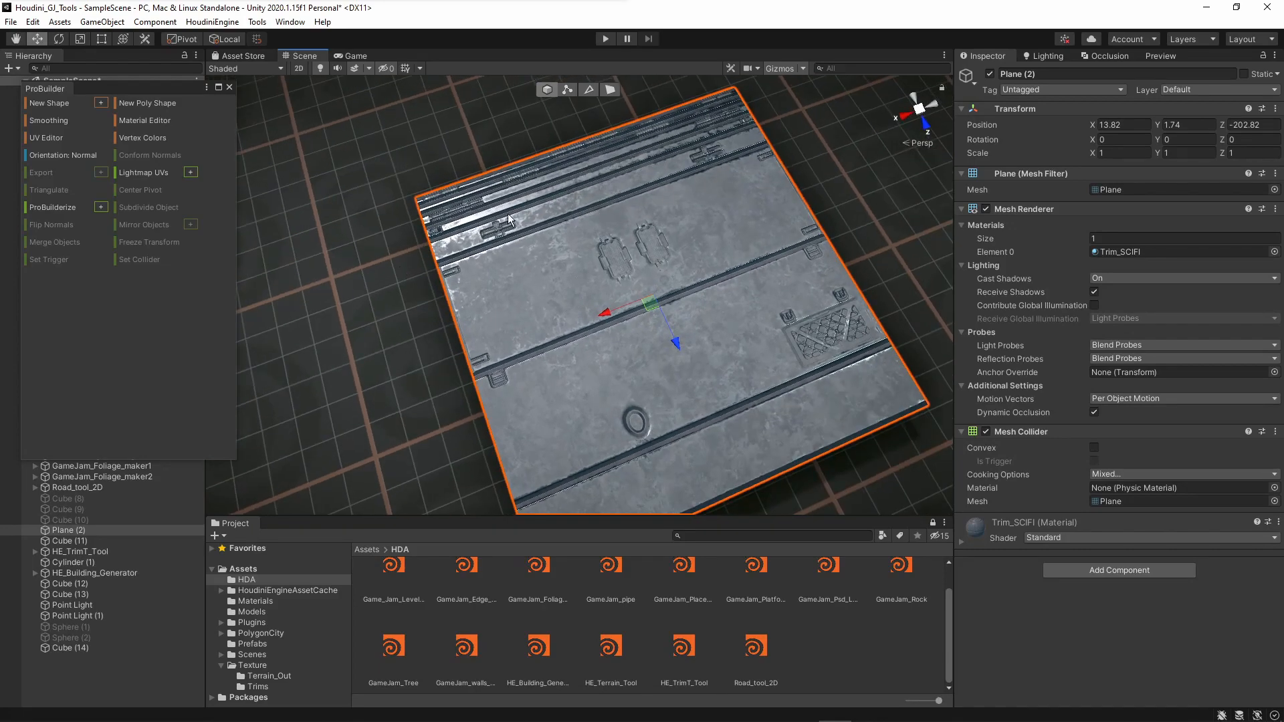
right_drag(507, 214, 559, 289)
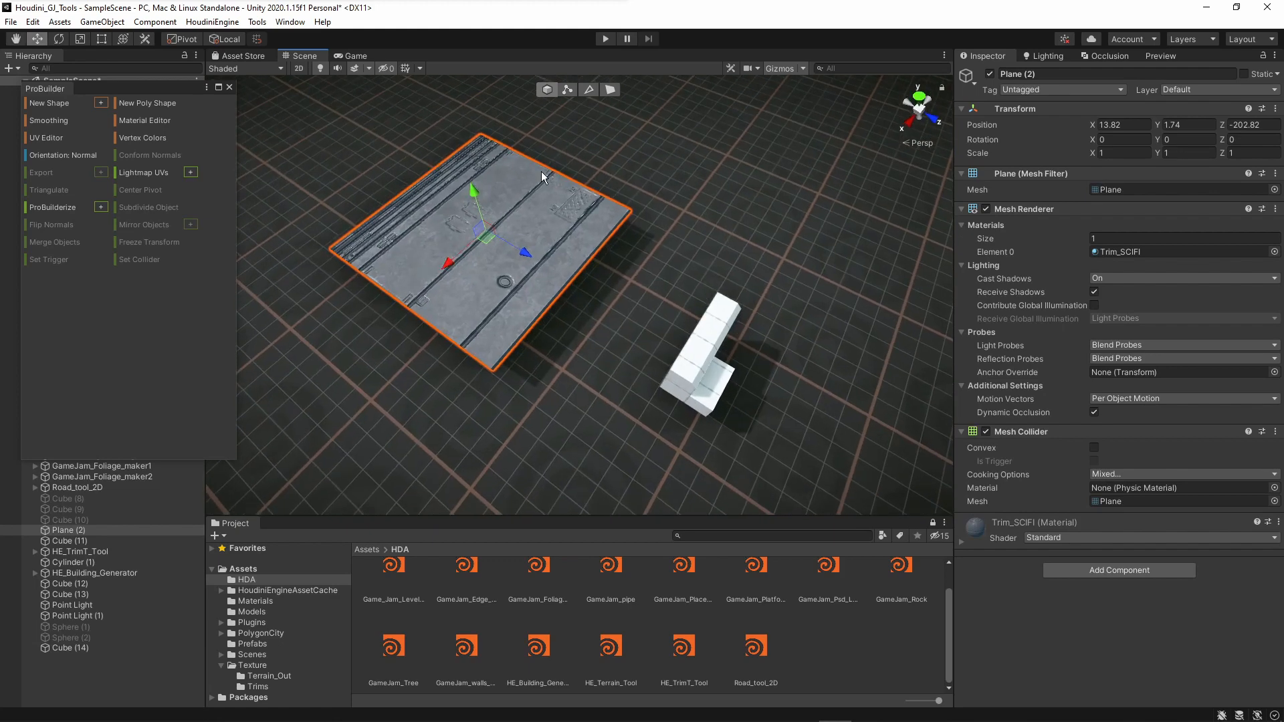
right_drag(612, 254, 585, 190)
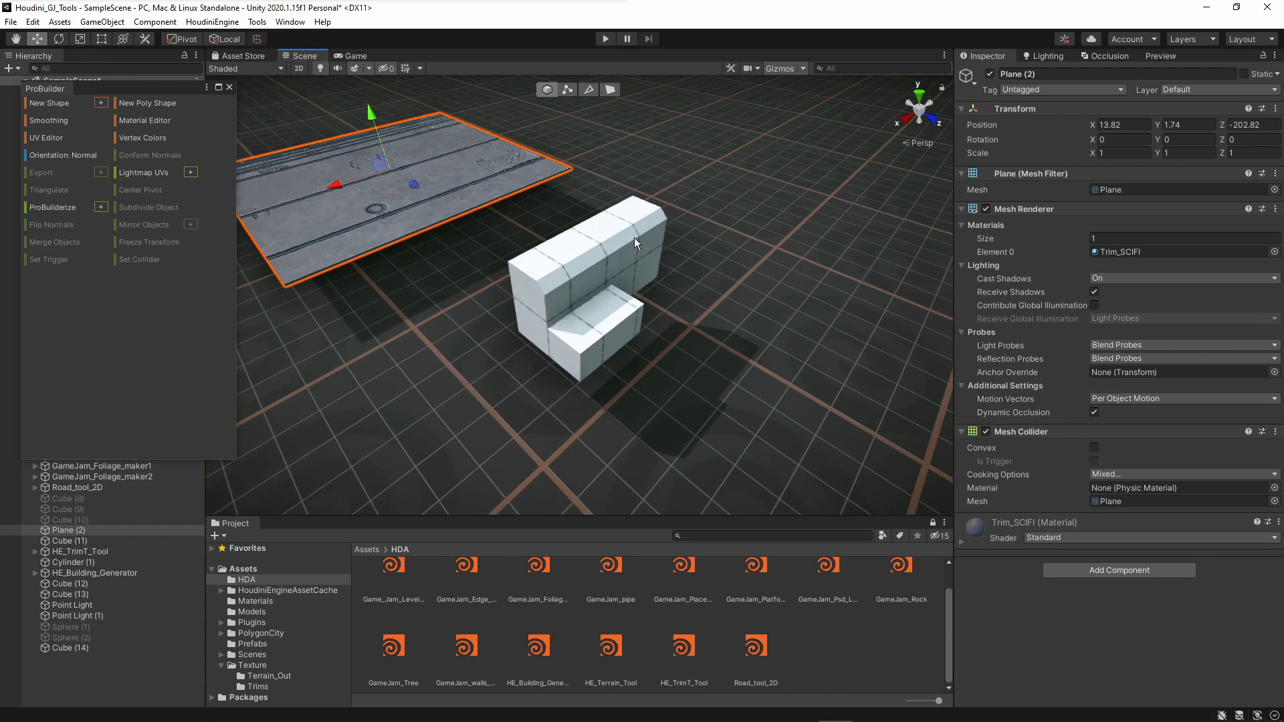
right_drag(614, 252, 611, 271)
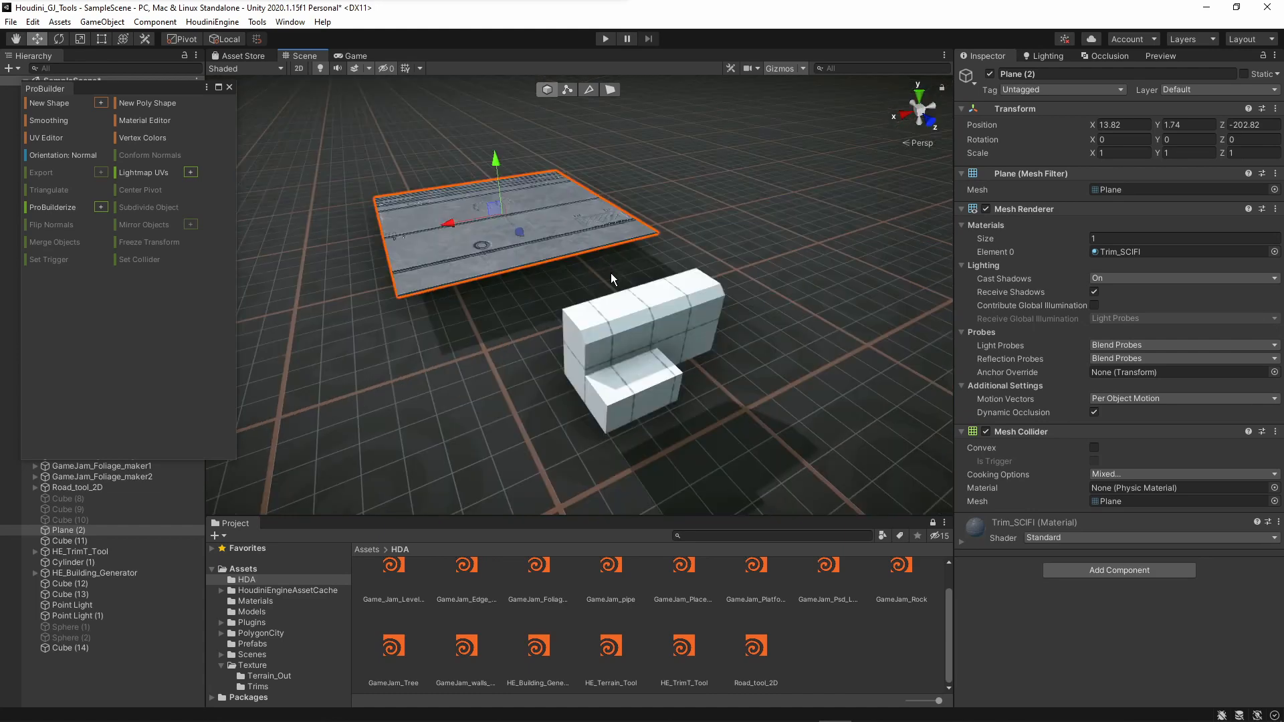
mouse_move(644, 311)
right_down()
mouse_move(656, 307)
mouse_move(626, 315)
right_up()
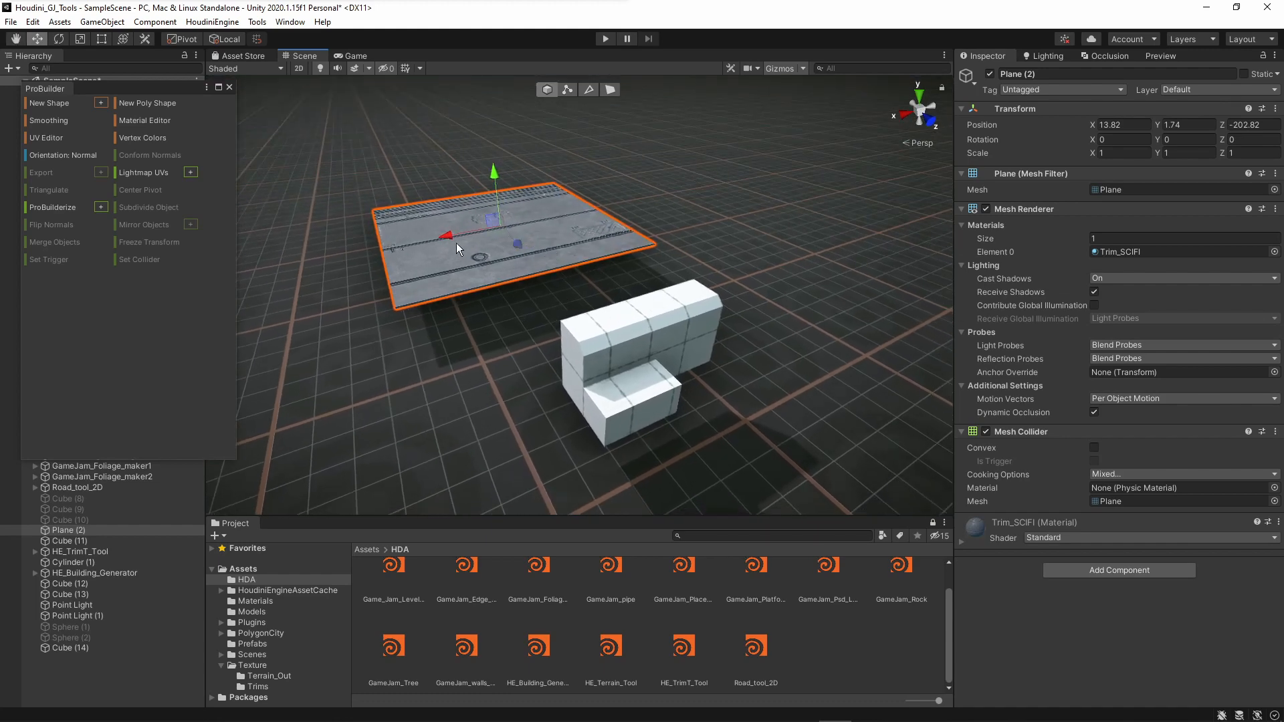
right_drag(589, 209, 570, 284)
key(w)
right_drag(540, 347, 567, 369)
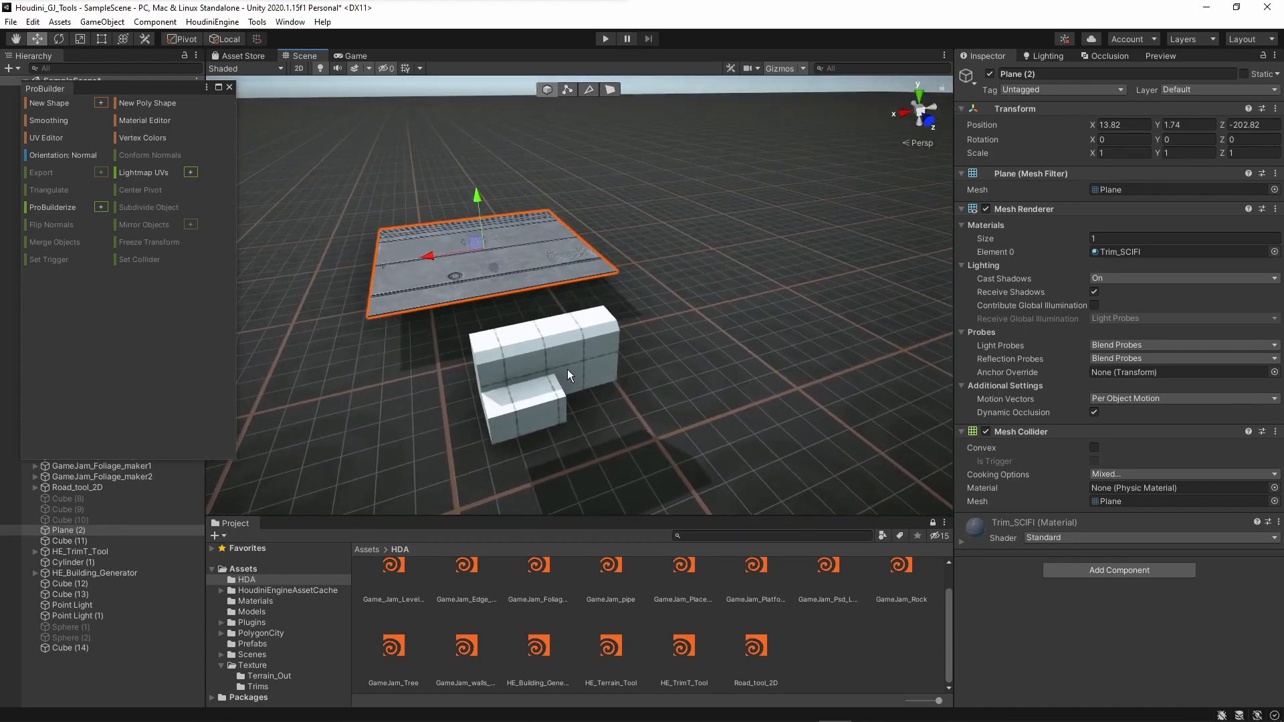
Step: Place an HE_TrimT_Tool Houdini asset in the scene beside the L-shaped block
drag(685, 666, 704, 397)
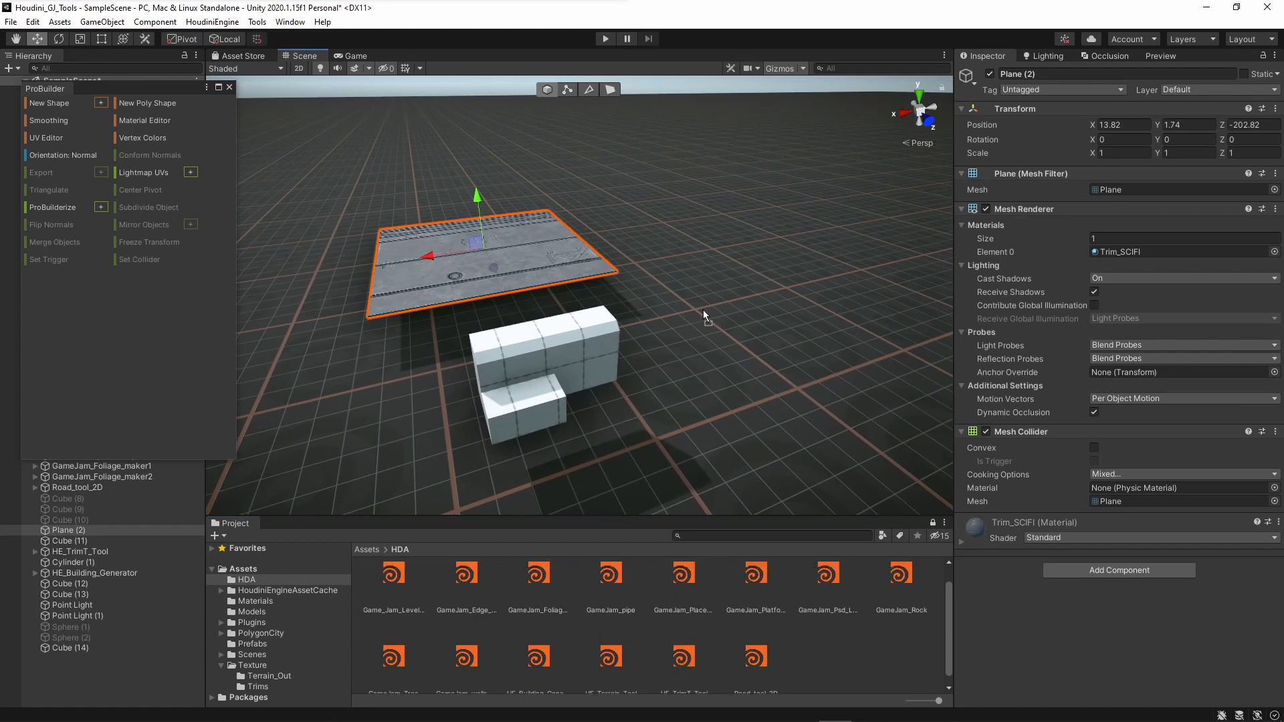
drag(702, 311, 734, 294)
right_drag(744, 269, 752, 300)
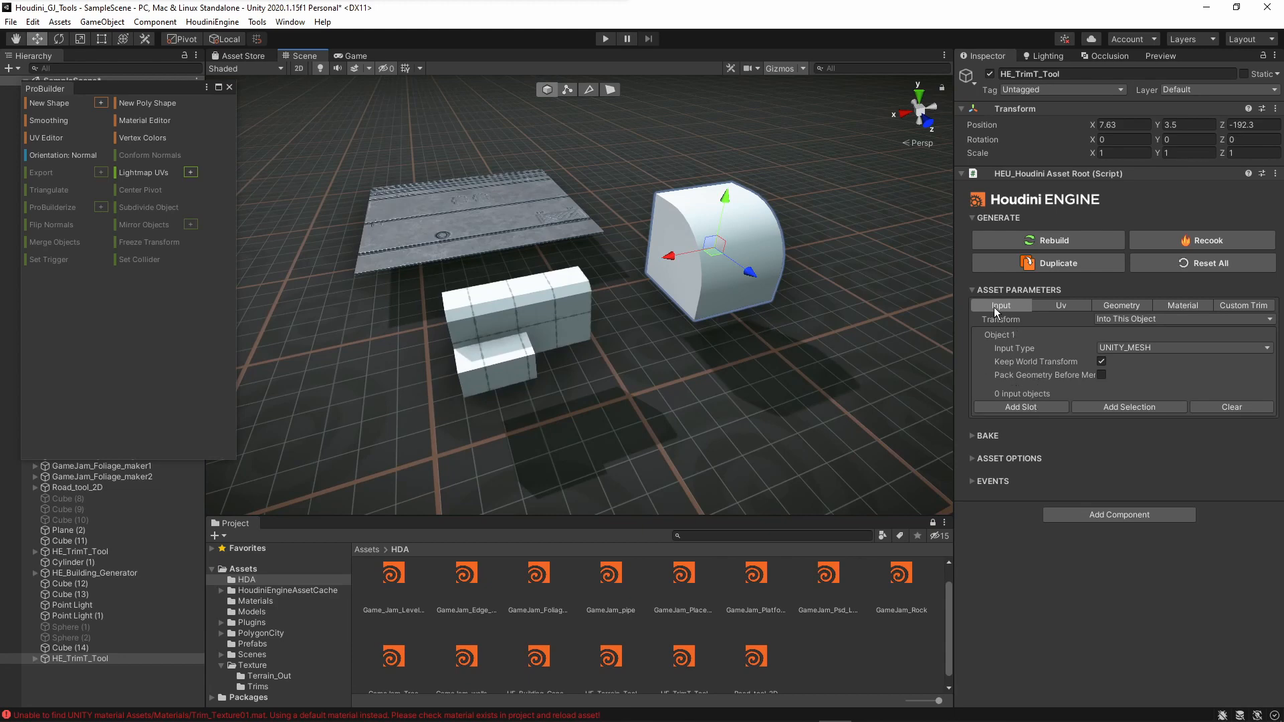
Step: Assign Cube (14) to a new input slot of the trim tool and move the tool's object closer to the original block
click(1010, 408)
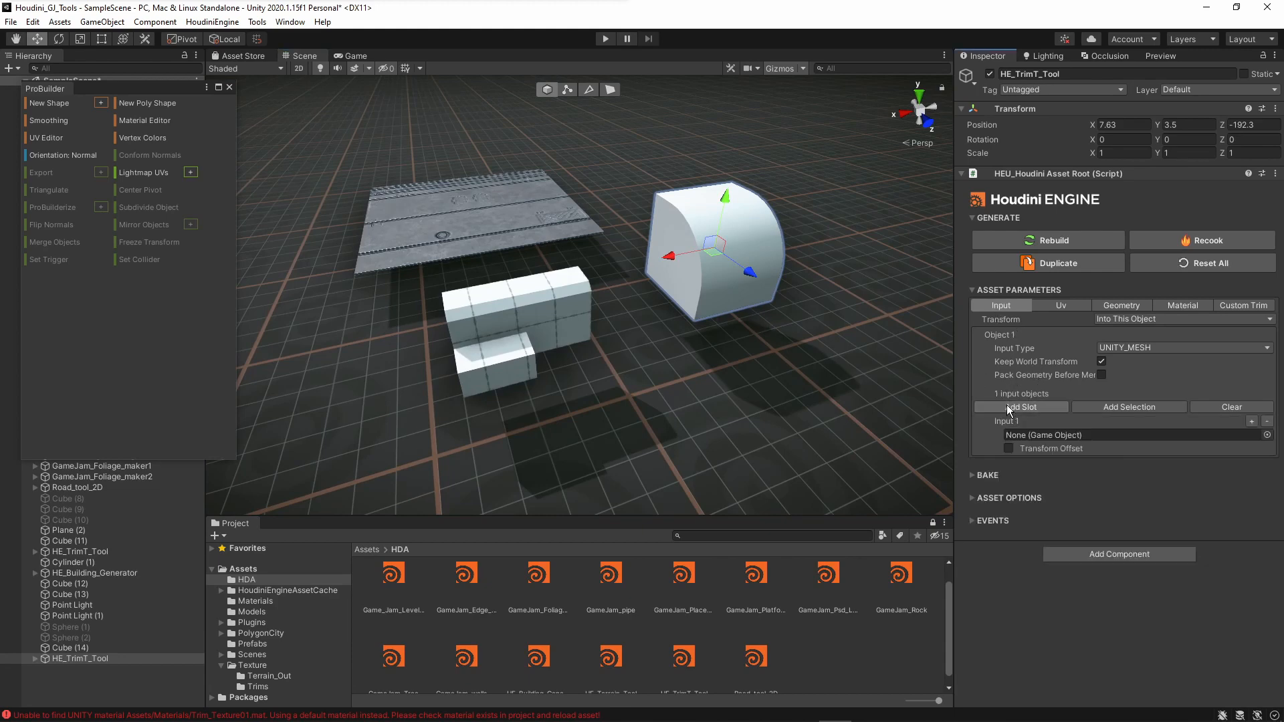
click(59, 648)
click(63, 658)
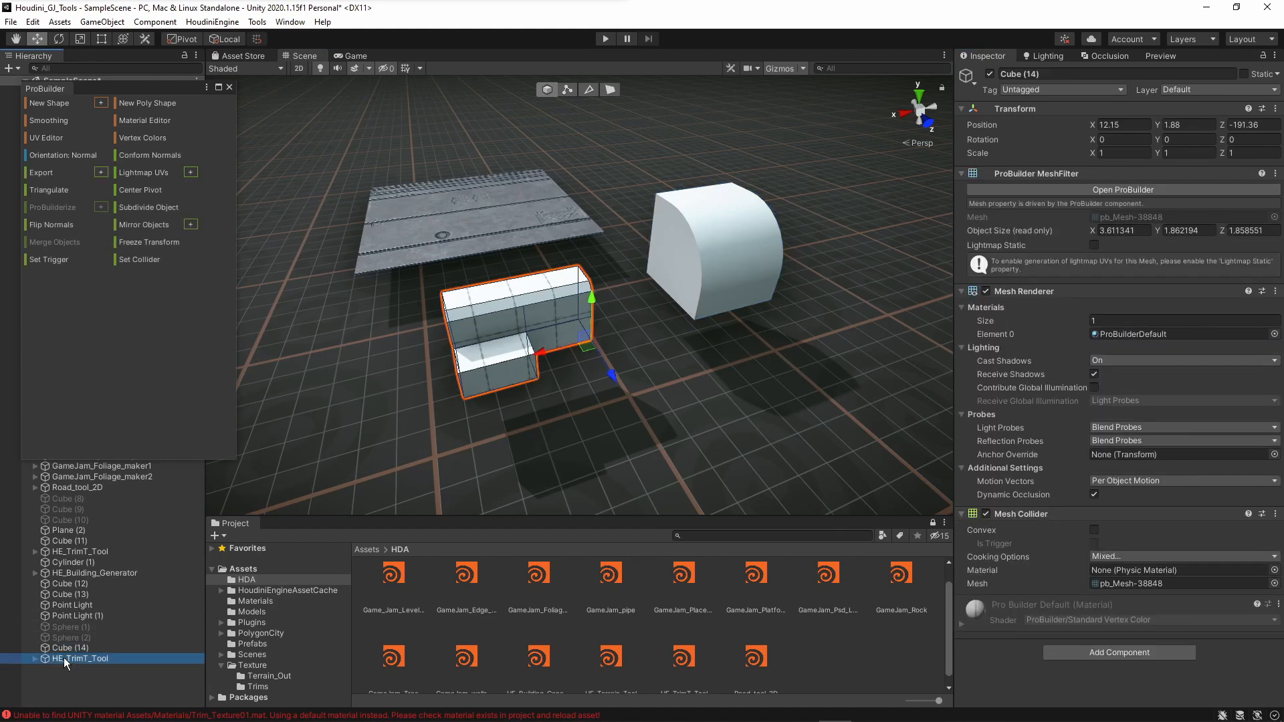
drag(67, 648, 1021, 436)
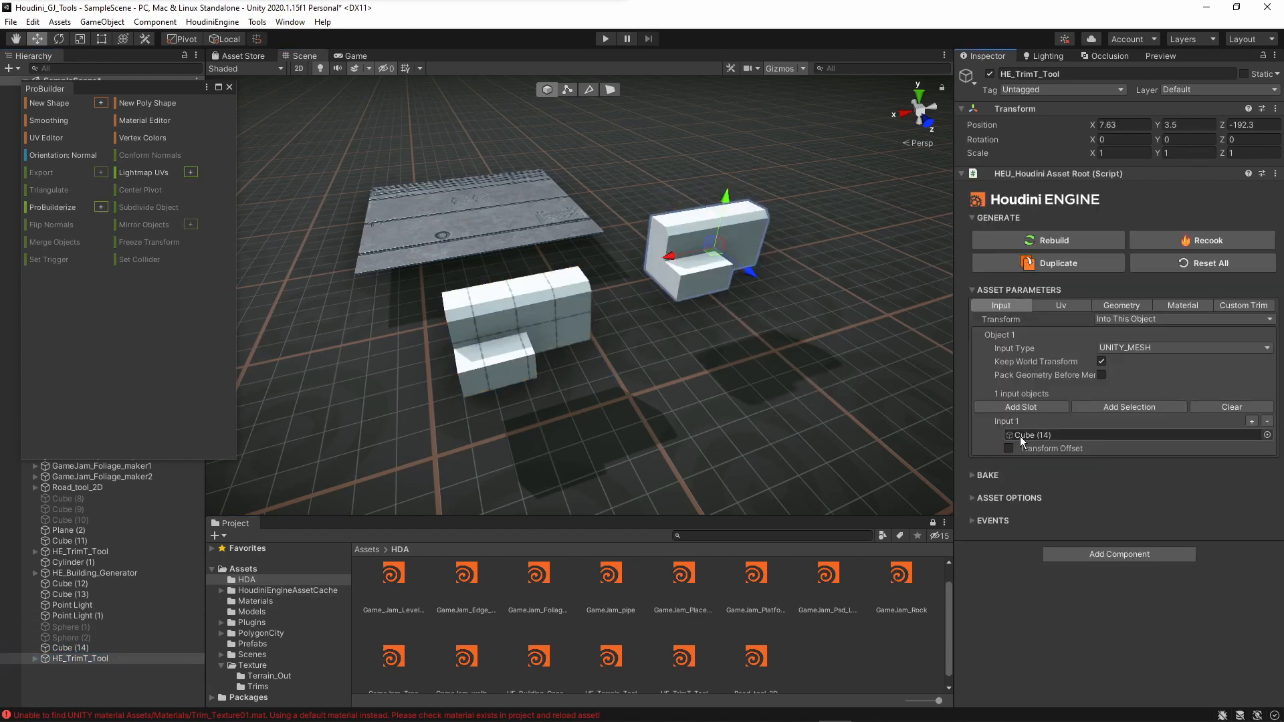
drag(680, 295, 697, 306)
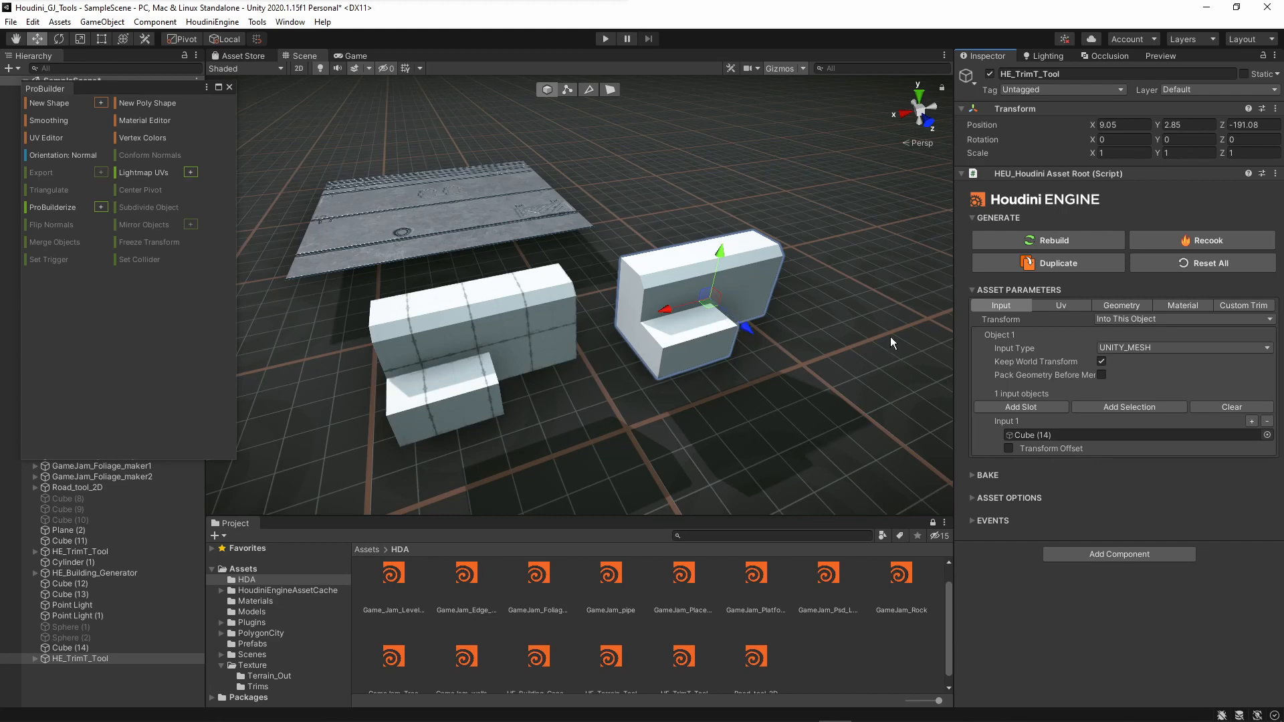
Step: Assign Trim_Texture01 1 as the trim tool's Unity material and preview the trim layout texture for comparison
click(1169, 305)
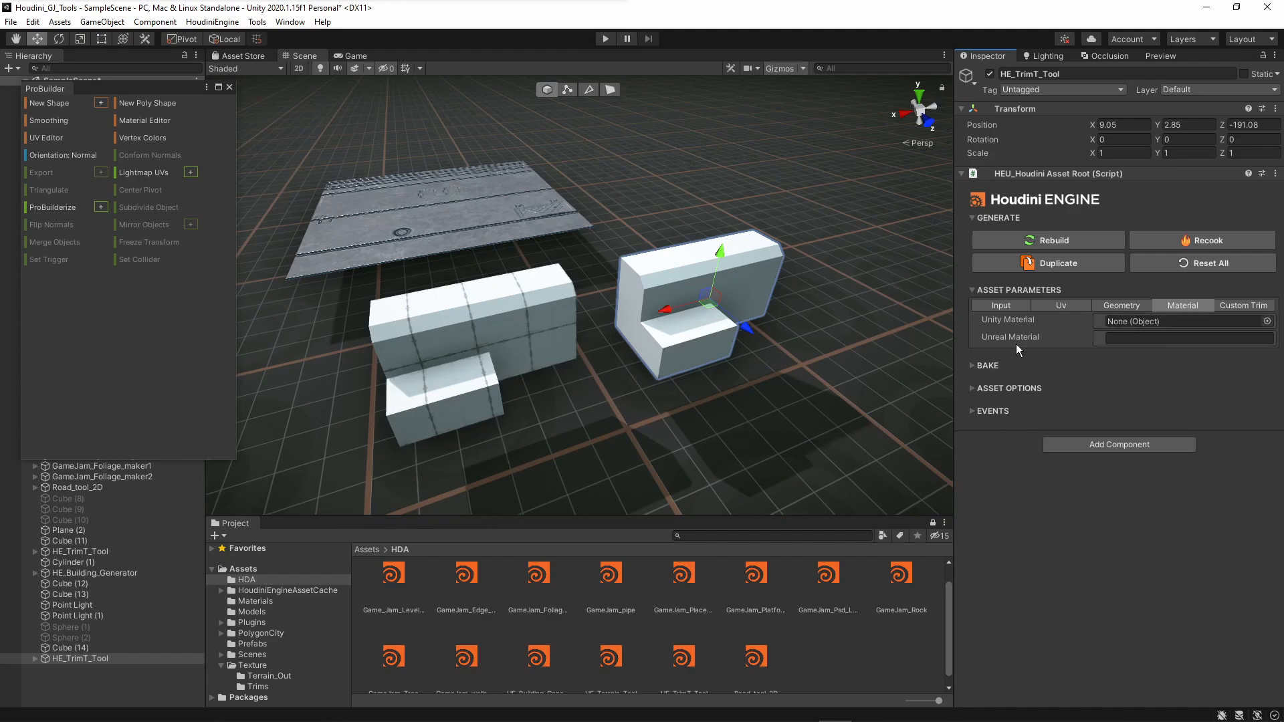
click(257, 668)
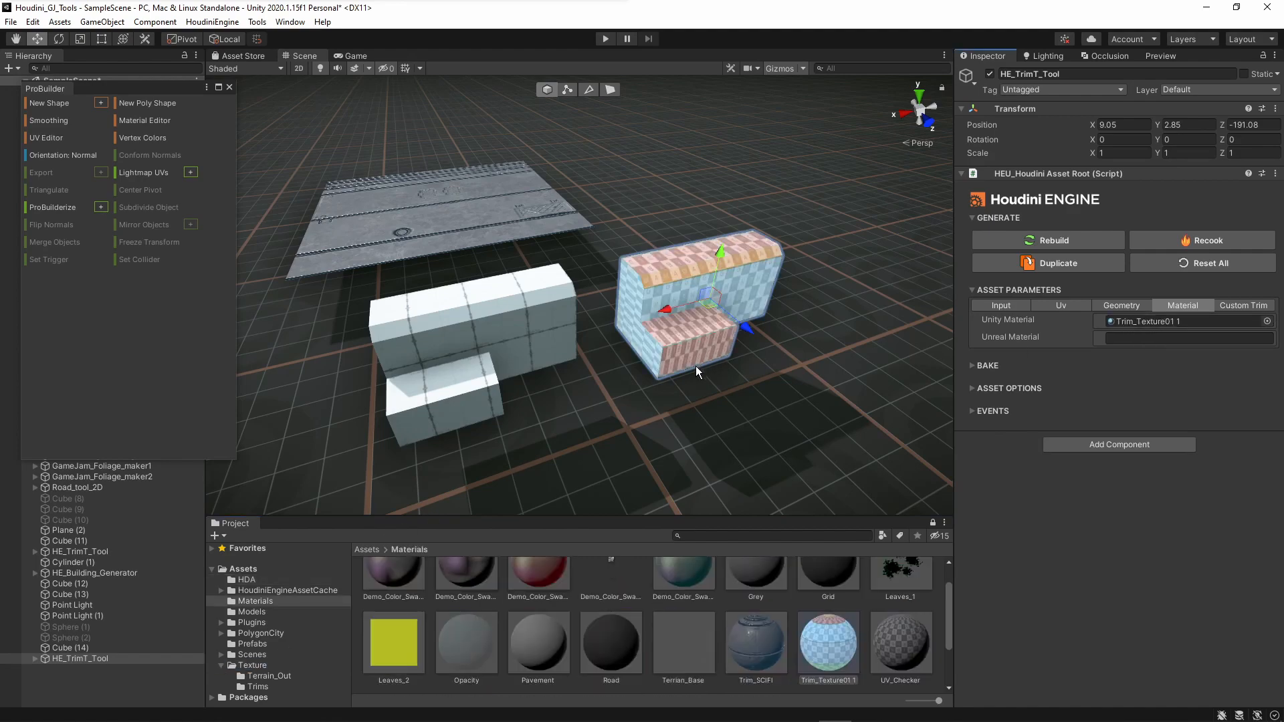
right_drag(696, 368, 617, 324)
key(w)
scroll(714, 355, down, 1)
key(s)
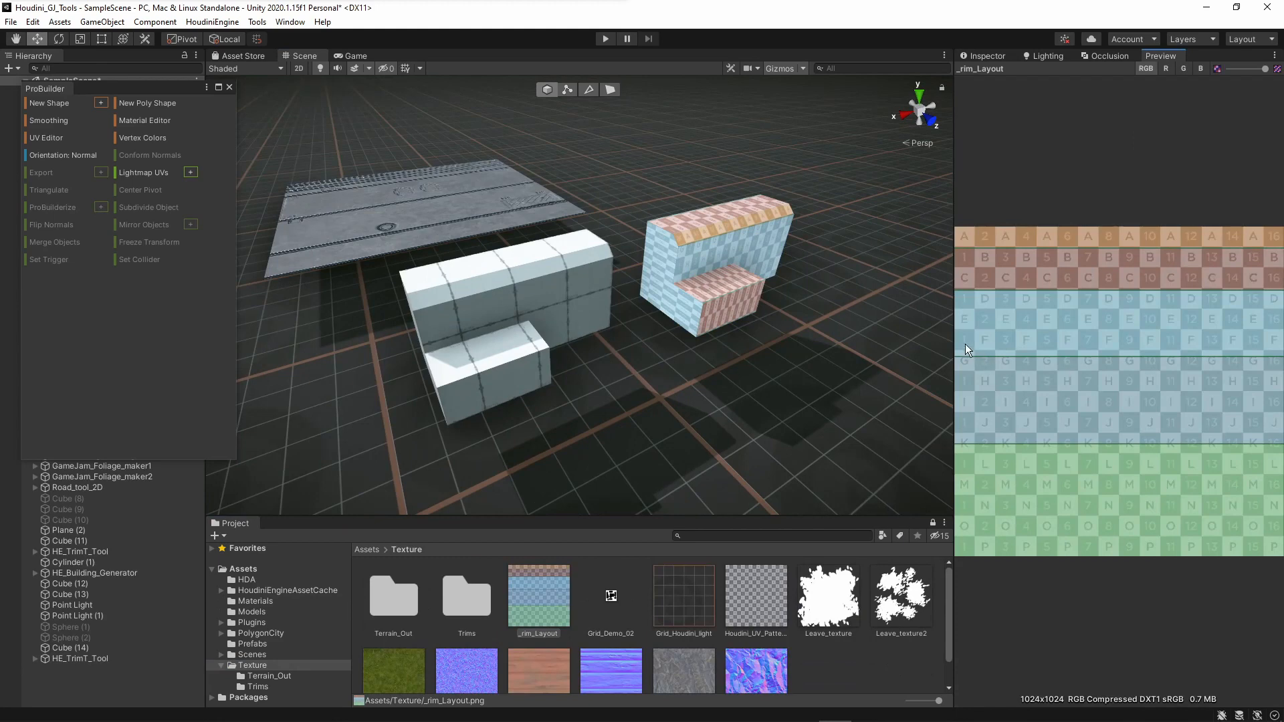
right_drag(734, 247, 784, 243)
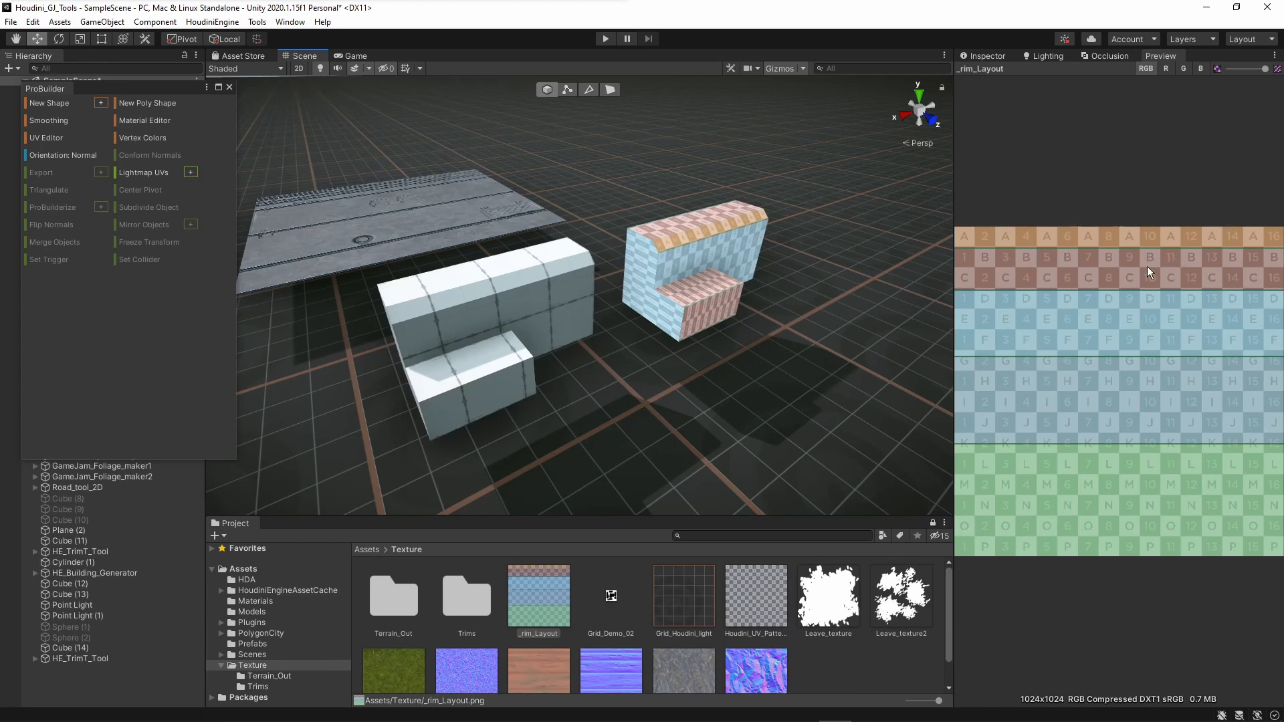
Step: Adjust the UV Fitting Preference of the new HE_TrimT_Tool object to about 0.87
click(985, 70)
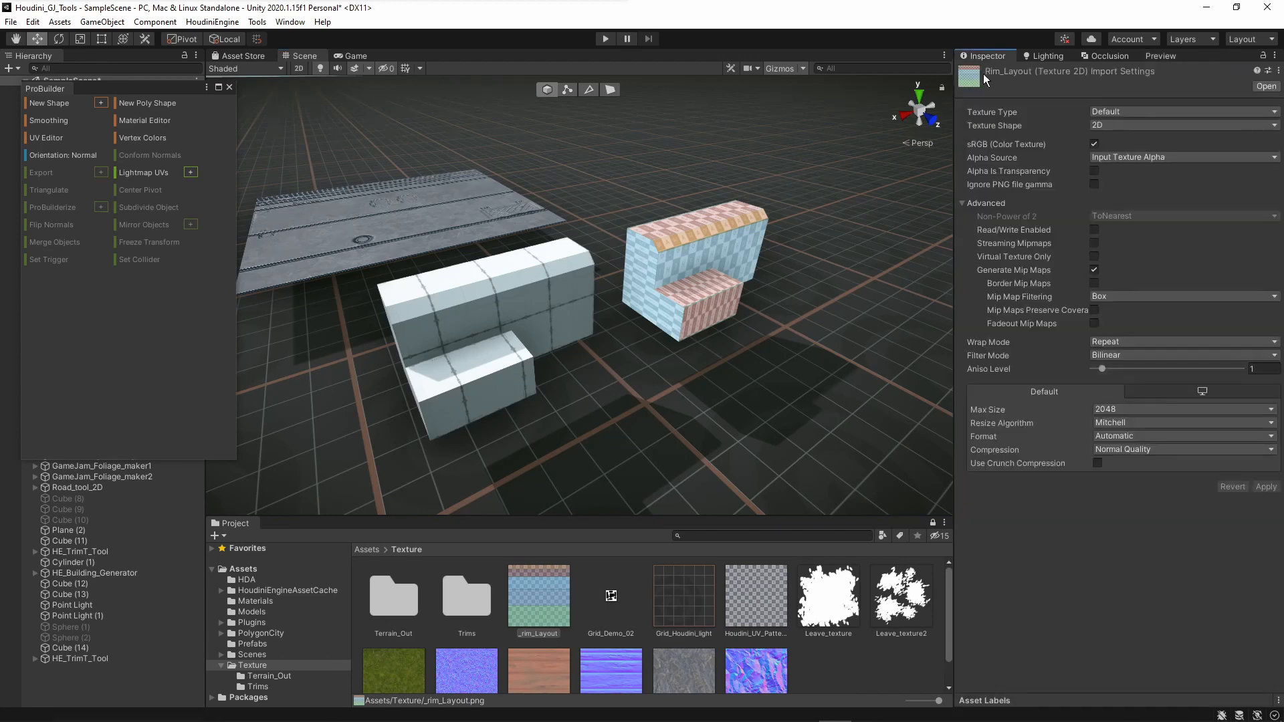
click(713, 247)
alt+drag(692, 336, 699, 374)
click(1061, 305)
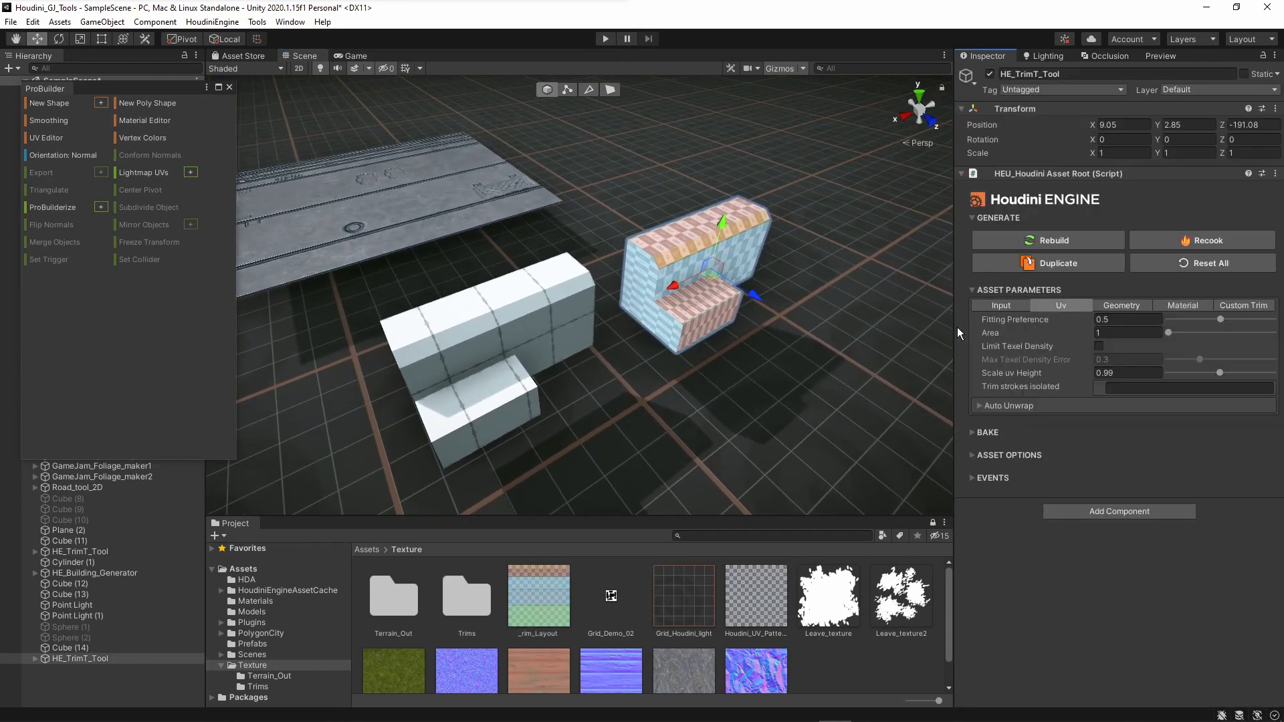
alt+drag(790, 348, 801, 353)
mouse_move(800, 353)
right_down()
mouse_move(745, 339)
mouse_move(792, 344)
right_up()
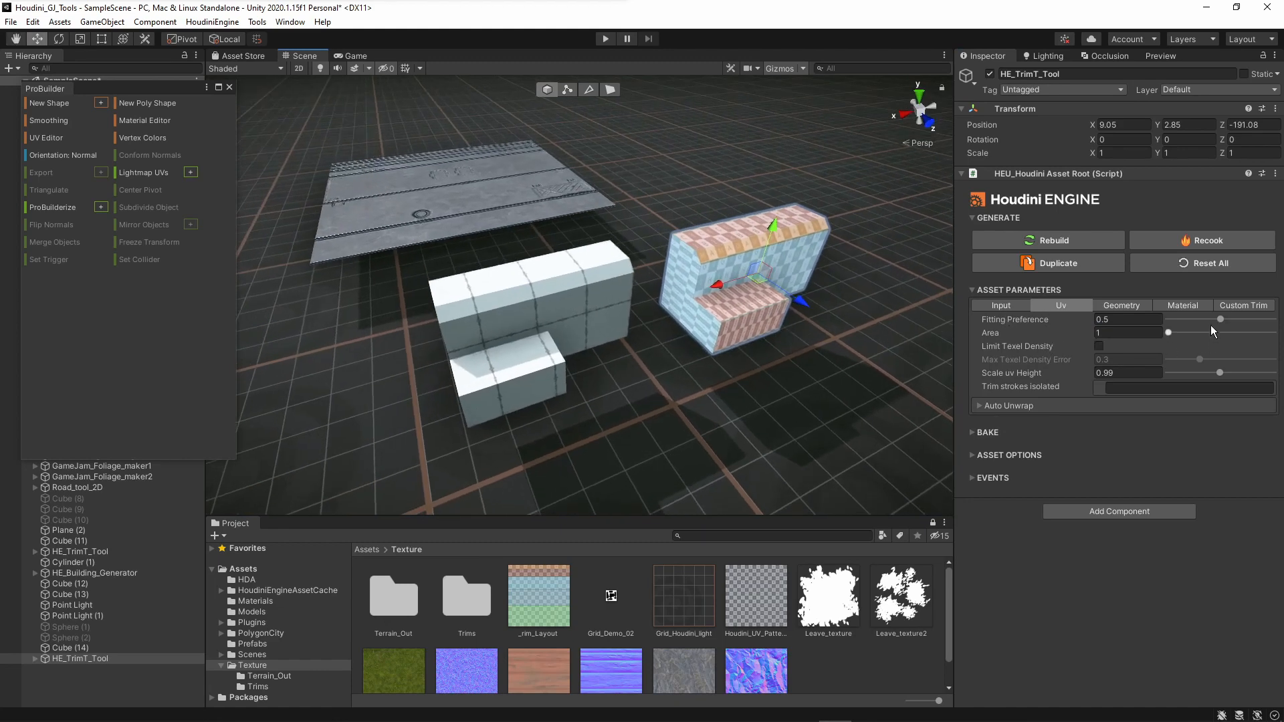
drag(1210, 318, 1233, 332)
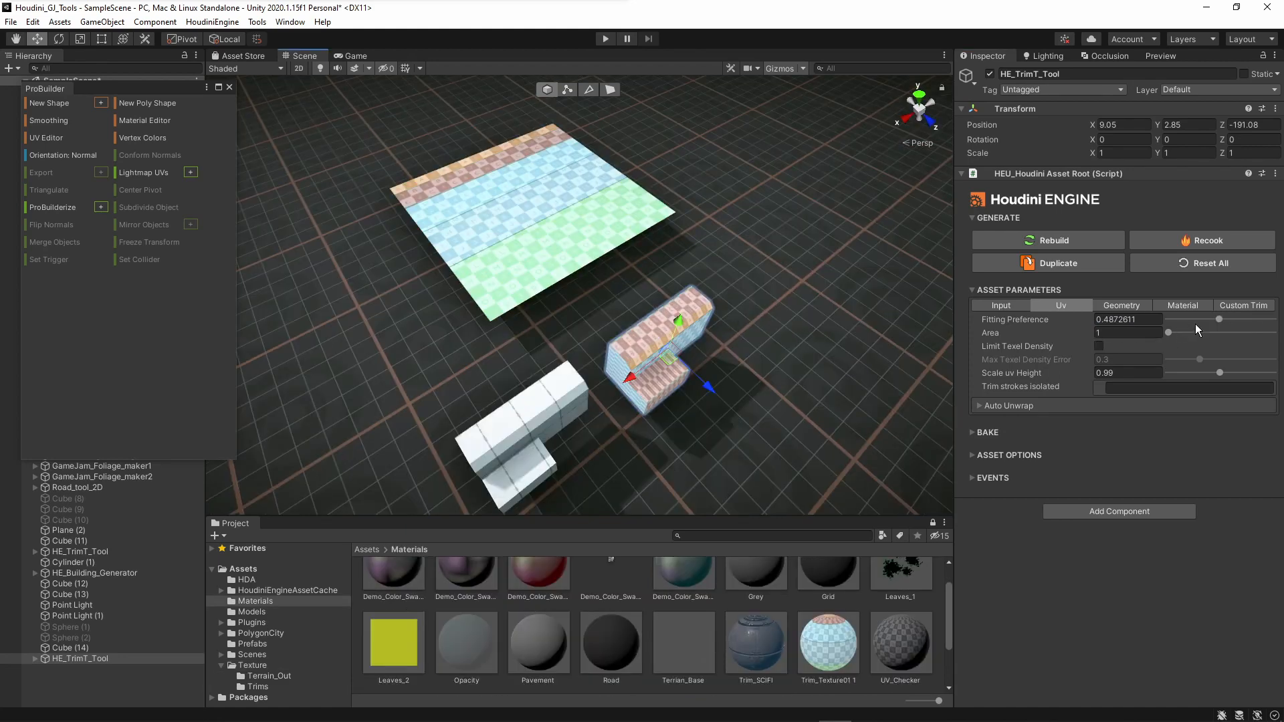
mouse_move(1194, 323)
mouse_down()
mouse_move(1232, 327)
mouse_move(1180, 321)
mouse_up()
drag(1170, 320, 1206, 321)
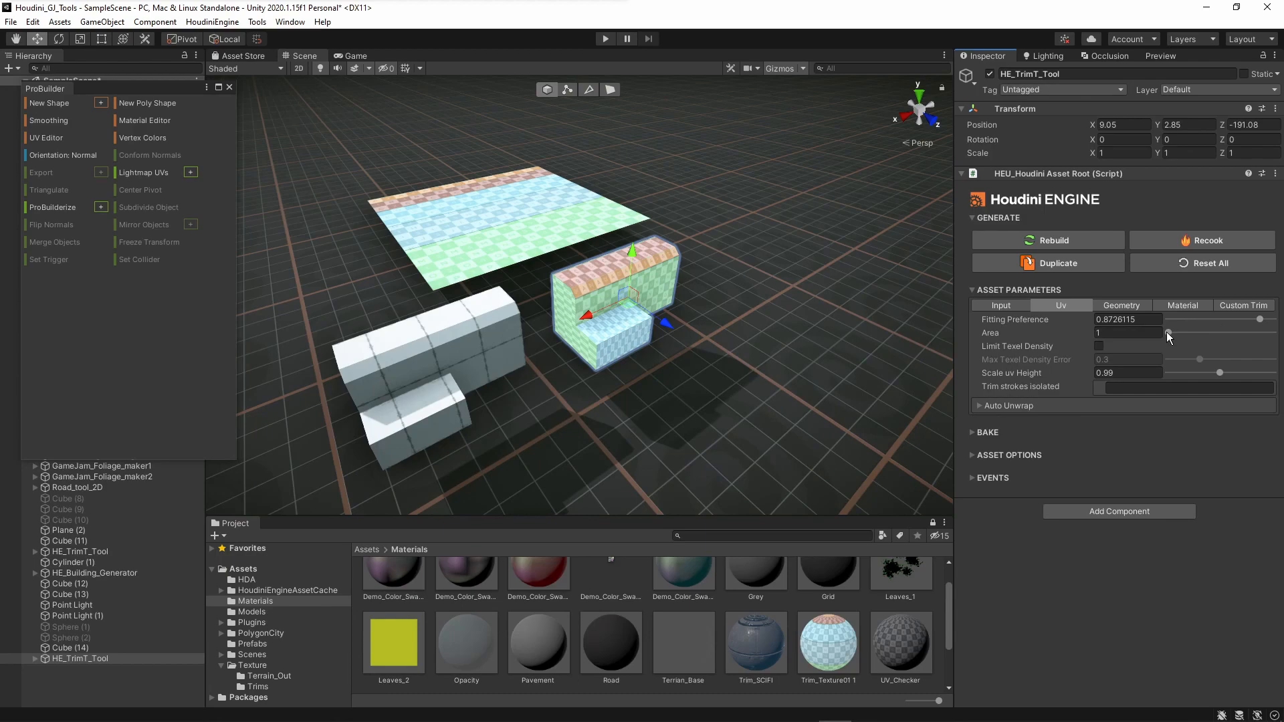
Step: Set the trim tool's UV Area to about 1.26 and inspect the trims assigned to the block's faces
drag(1169, 338, 1197, 342)
alt+drag(755, 265, 780, 257)
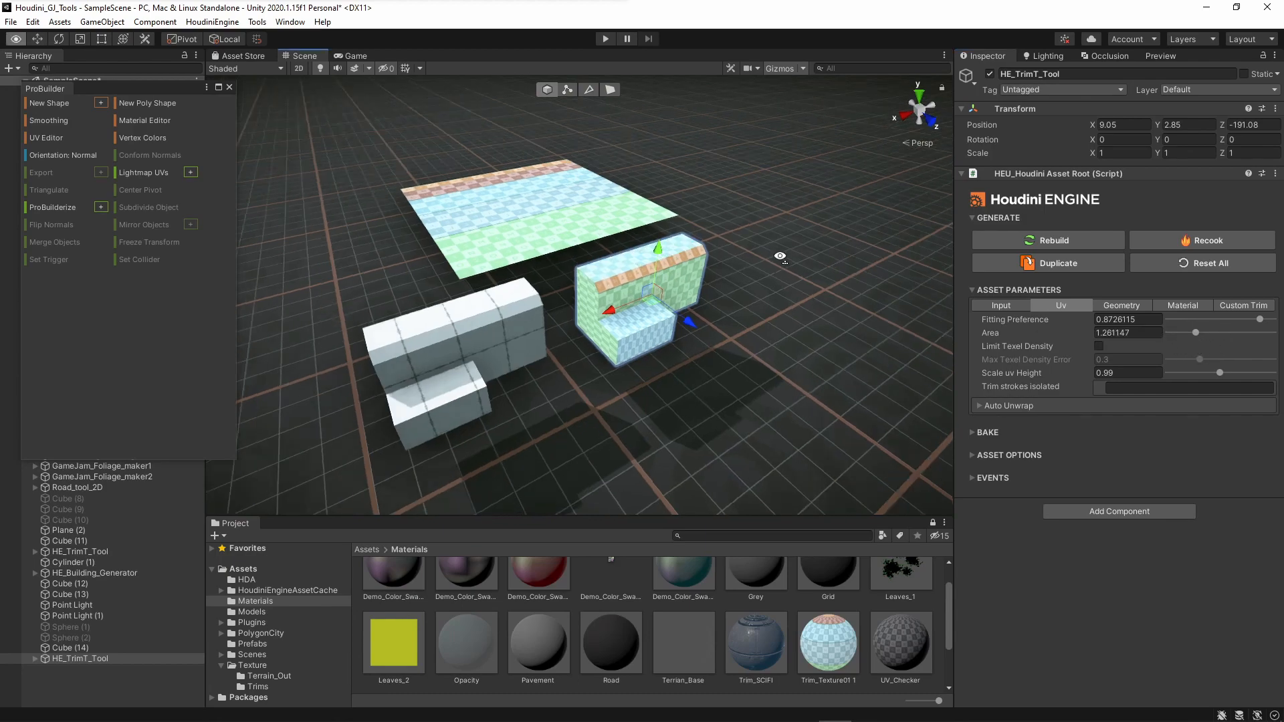
key(w)
right_drag(780, 257, 636, 198)
key(s)
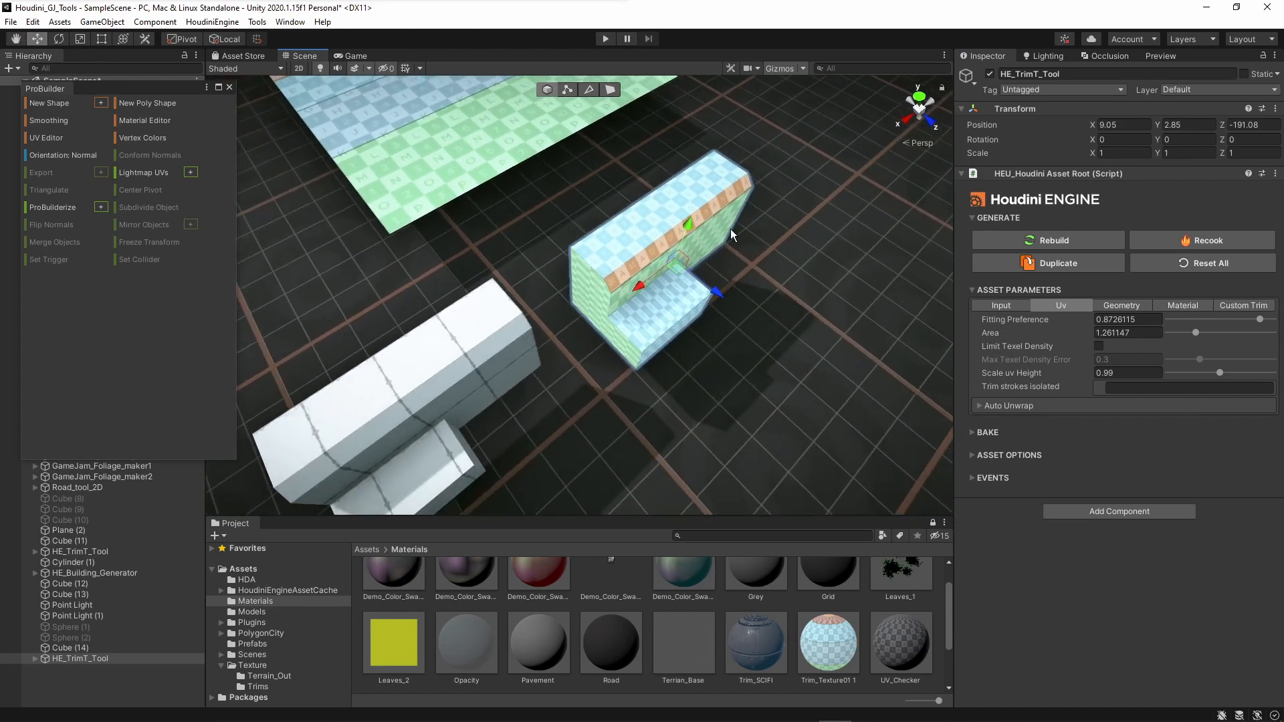
drag(1198, 332, 1256, 336)
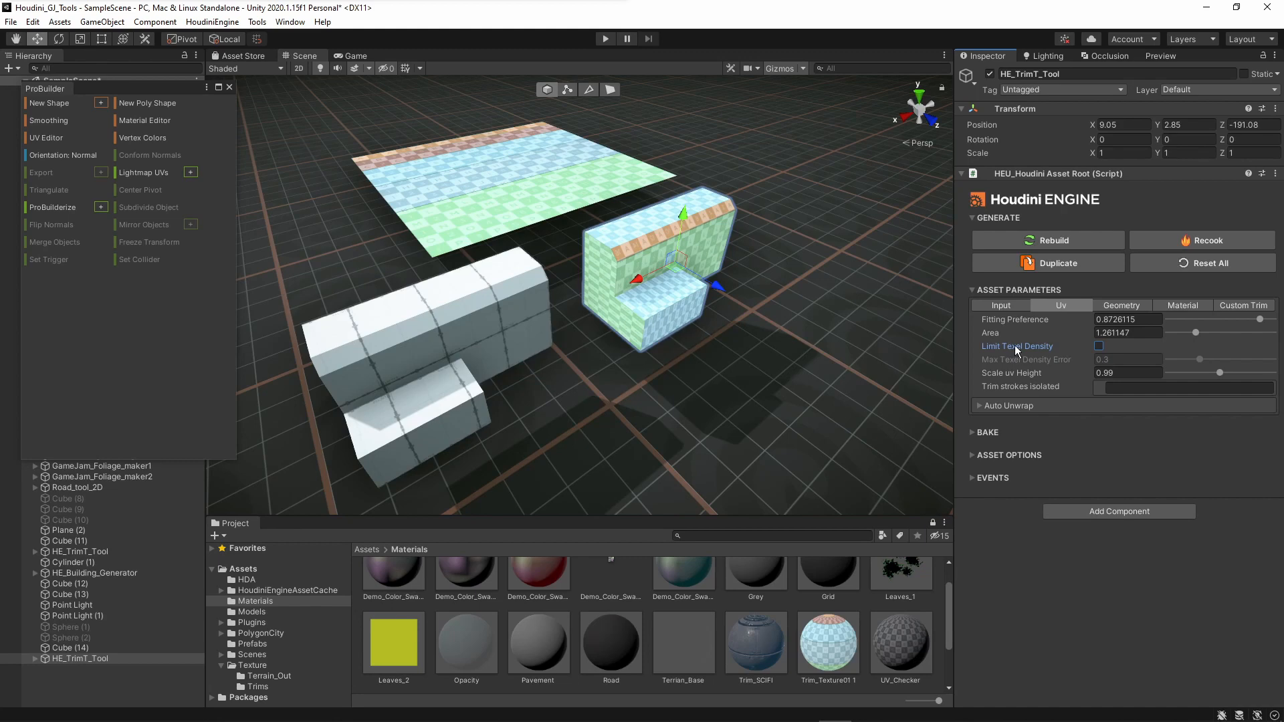
Step: Try limiting the texel density with different Max Texel Density Error values, and switch the limit off again
click(1097, 346)
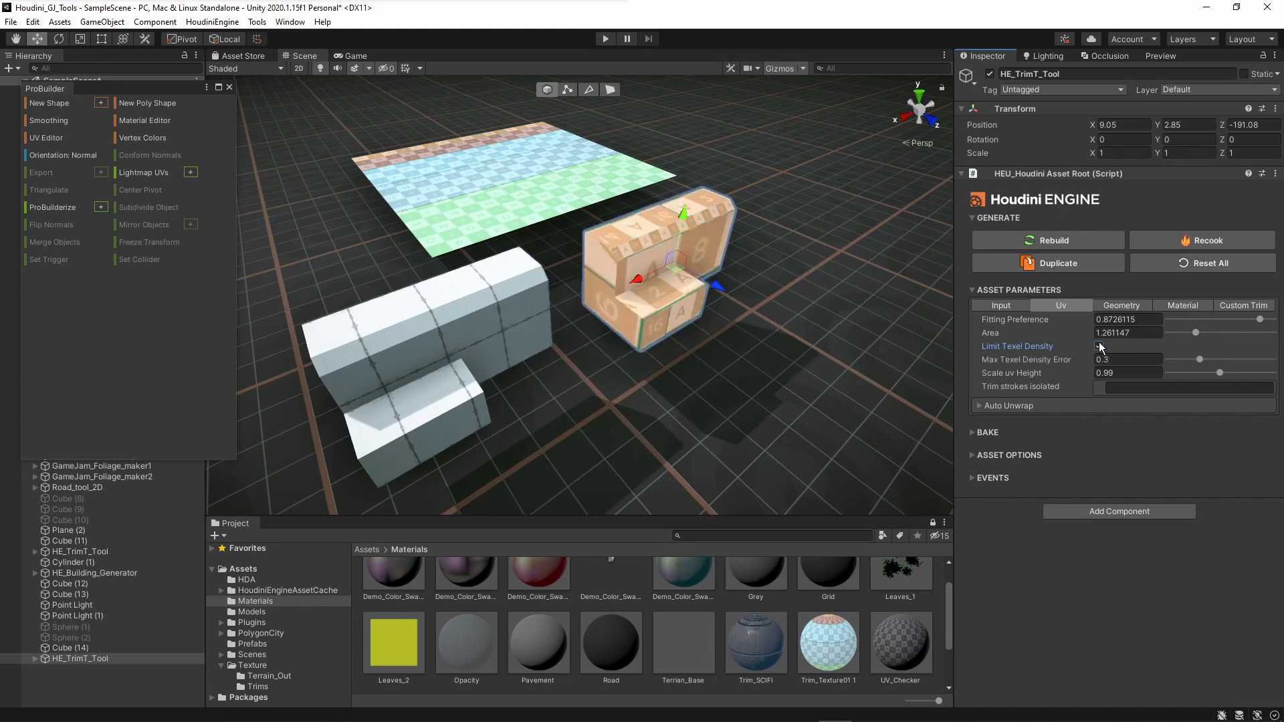
click(1137, 359)
drag(1214, 359, 1246, 359)
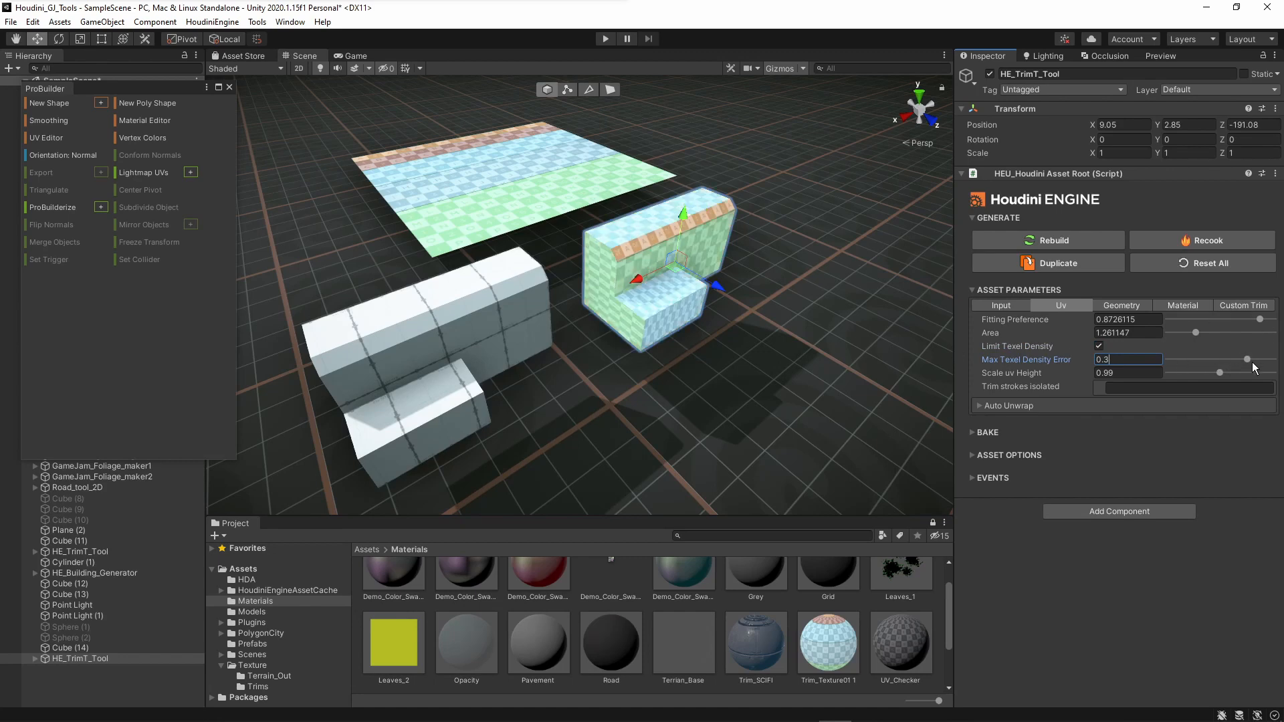
mouse_move(1246, 359)
mouse_down()
mouse_move(1190, 363)
mouse_move(1268, 363)
mouse_move(1205, 366)
mouse_move(1245, 364)
mouse_up()
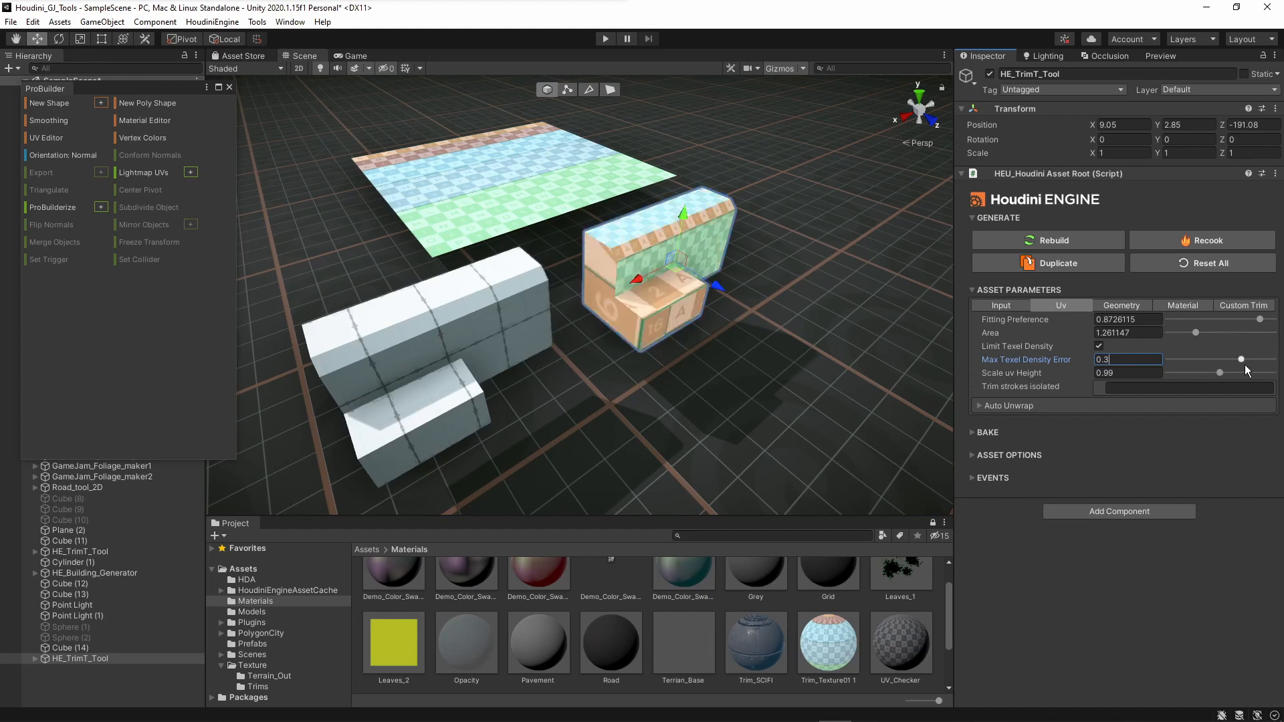
click(1099, 346)
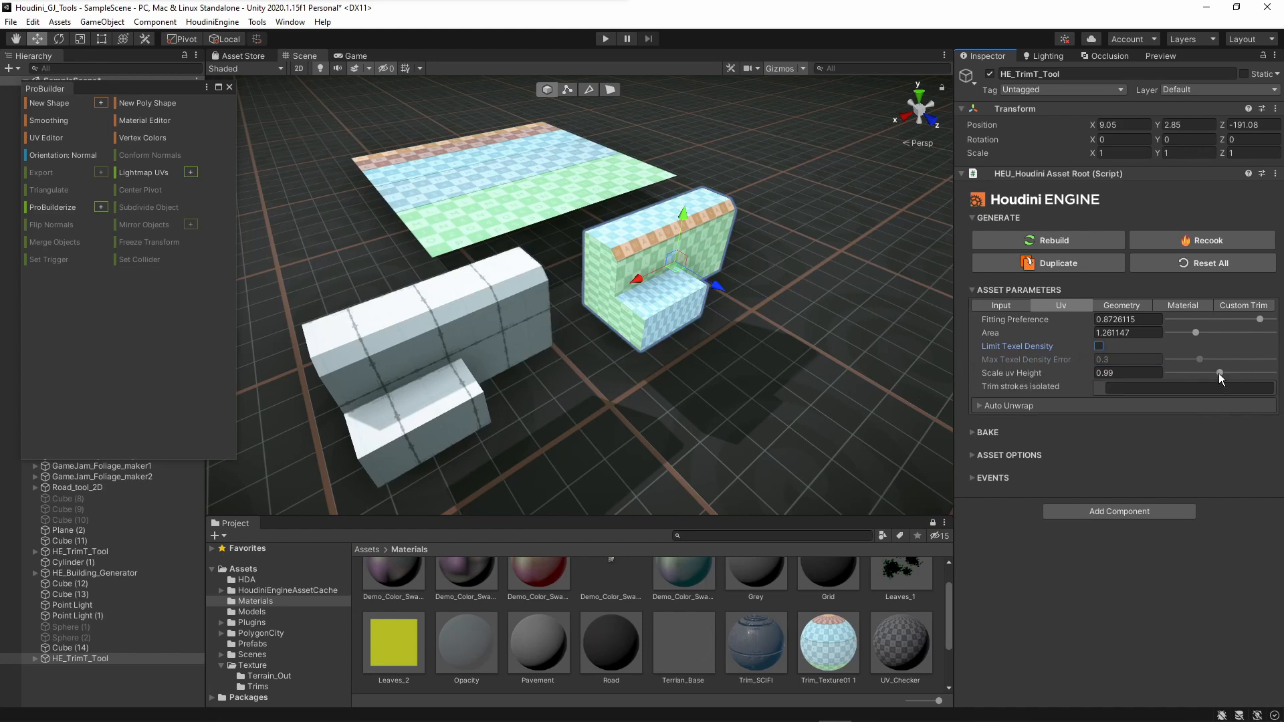
Step: Set the Scale uv Height to 1.5 and inspect how the trims overlap on the block's faces up close
drag(1219, 373, 1274, 372)
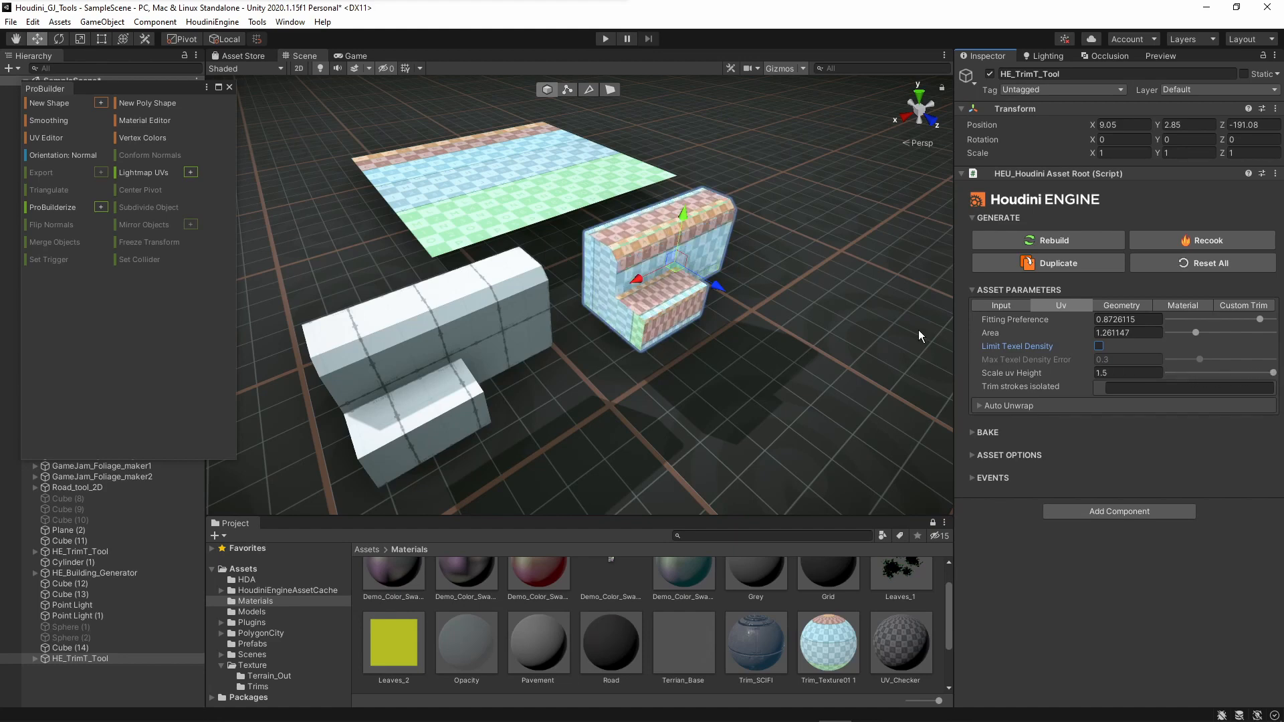
alt+drag(699, 341, 696, 314)
key(w)
right_drag(696, 314, 759, 393)
scroll(703, 395, down, 3)
key(s)
key(s)
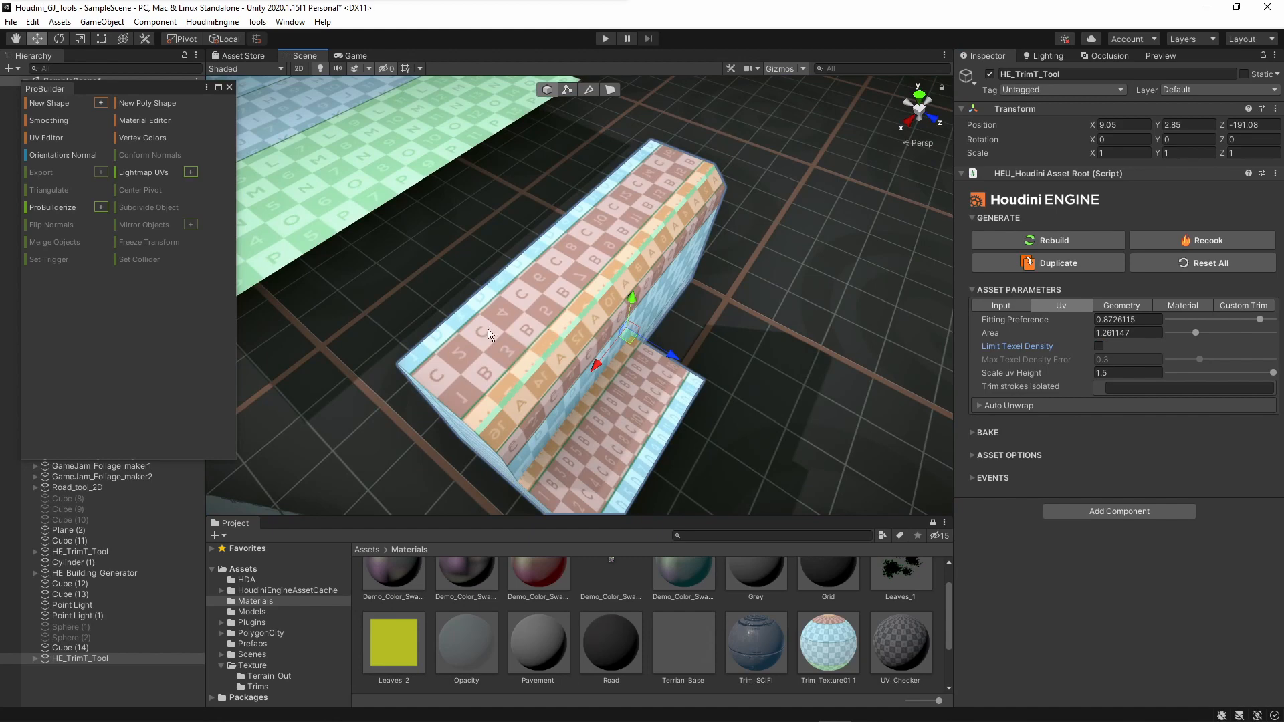
Step: Reduce the Scale uv Height to about 0.84 and check the trims on the block
drag(1272, 372, 1209, 365)
click(1206, 367)
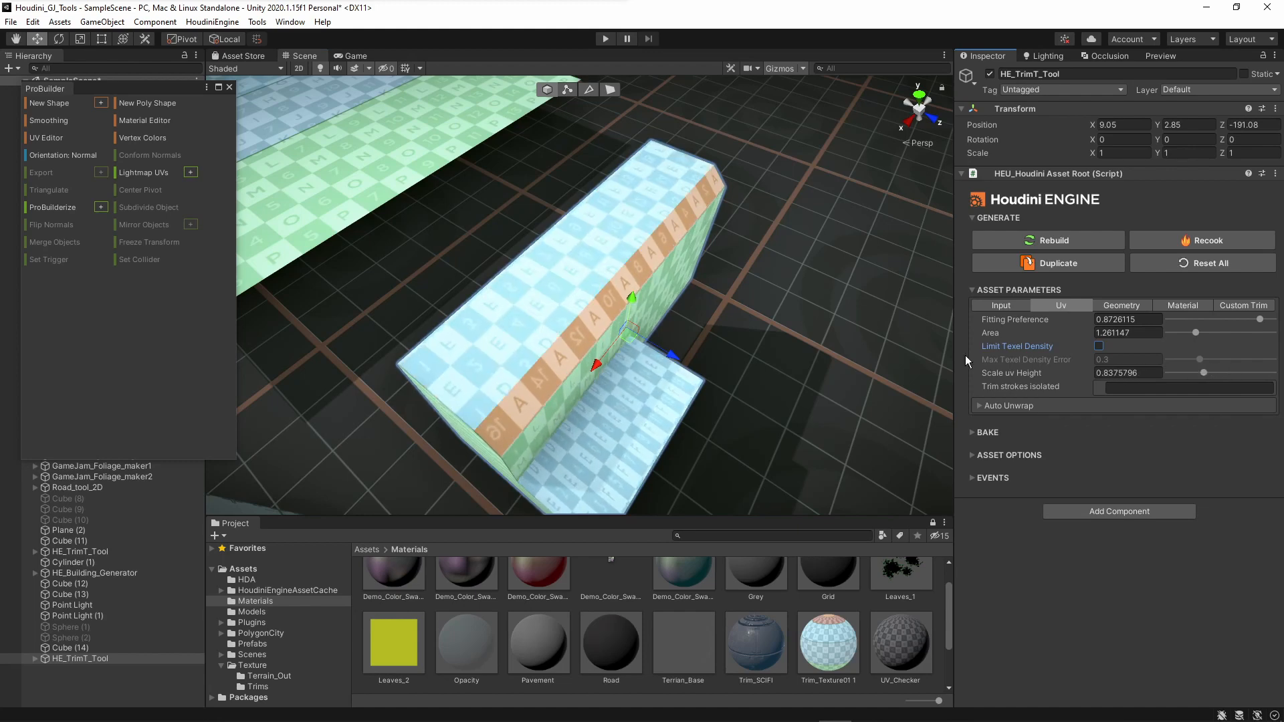
alt+drag(694, 174, 585, 258)
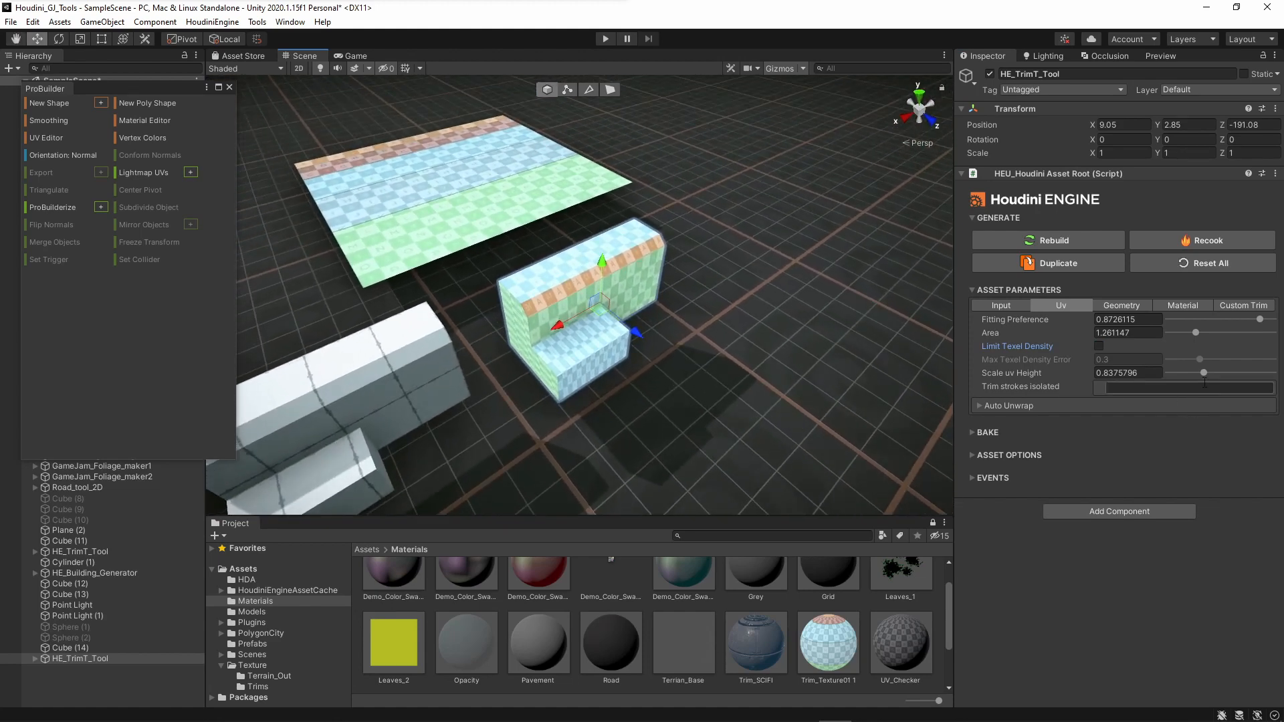
Step: Set the trim tool's Scale uv Height to exactly 1
drag(1203, 372, 1209, 372)
click(1146, 372)
text(1)
key(Return)
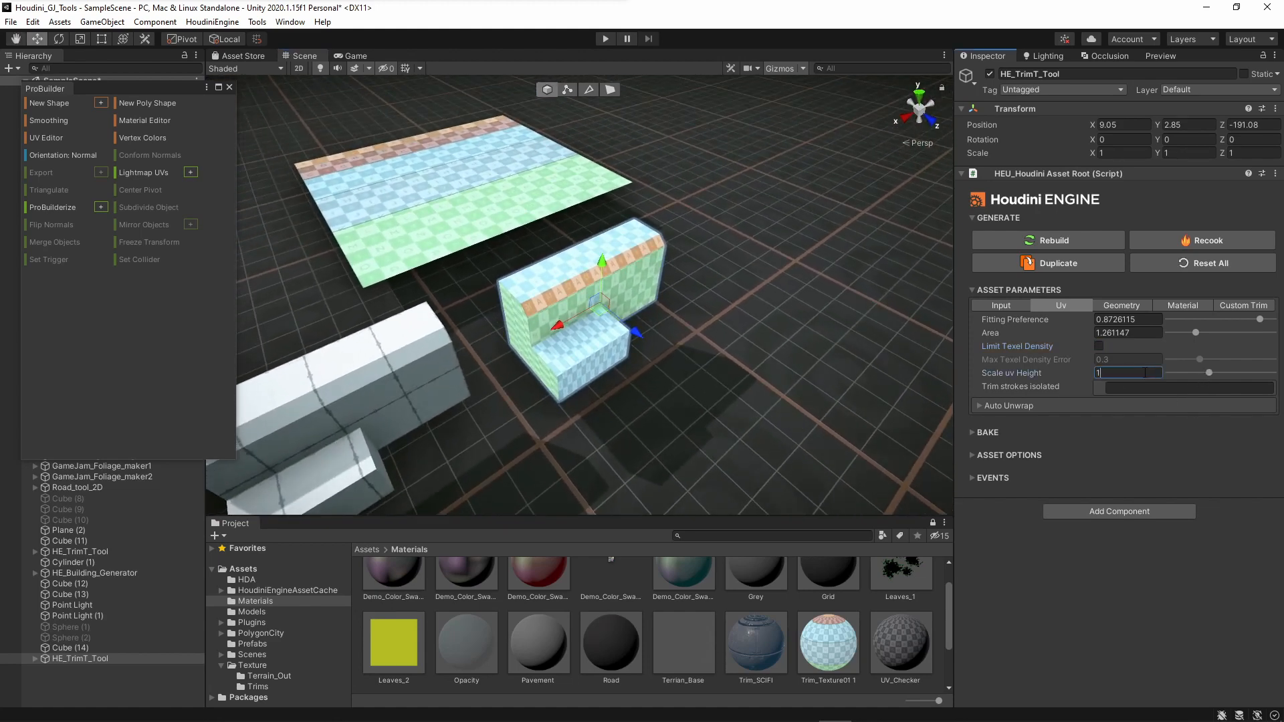
alt+drag(548, 337, 592, 334)
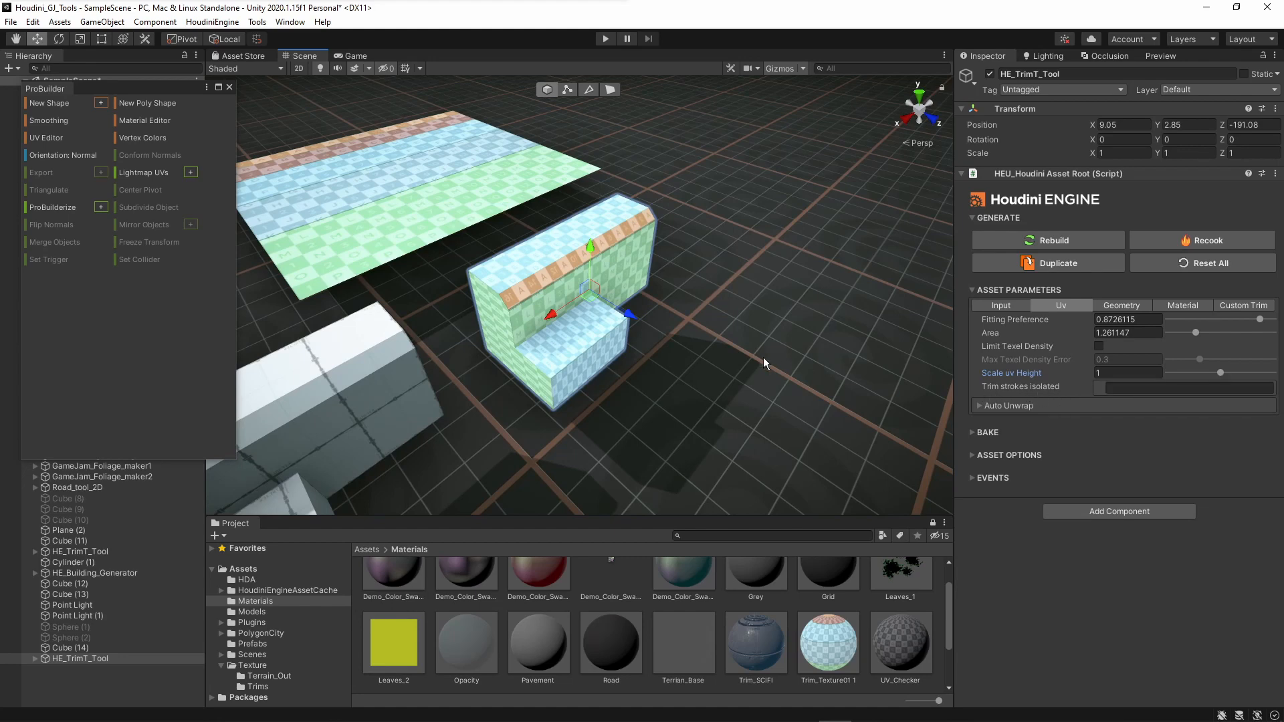
Step: Compare the trim sheet with the block, then try isolating trim stroke 0 and inspect the resulting faces
alt+drag(766, 365, 707, 390)
right_drag(708, 389, 751, 406)
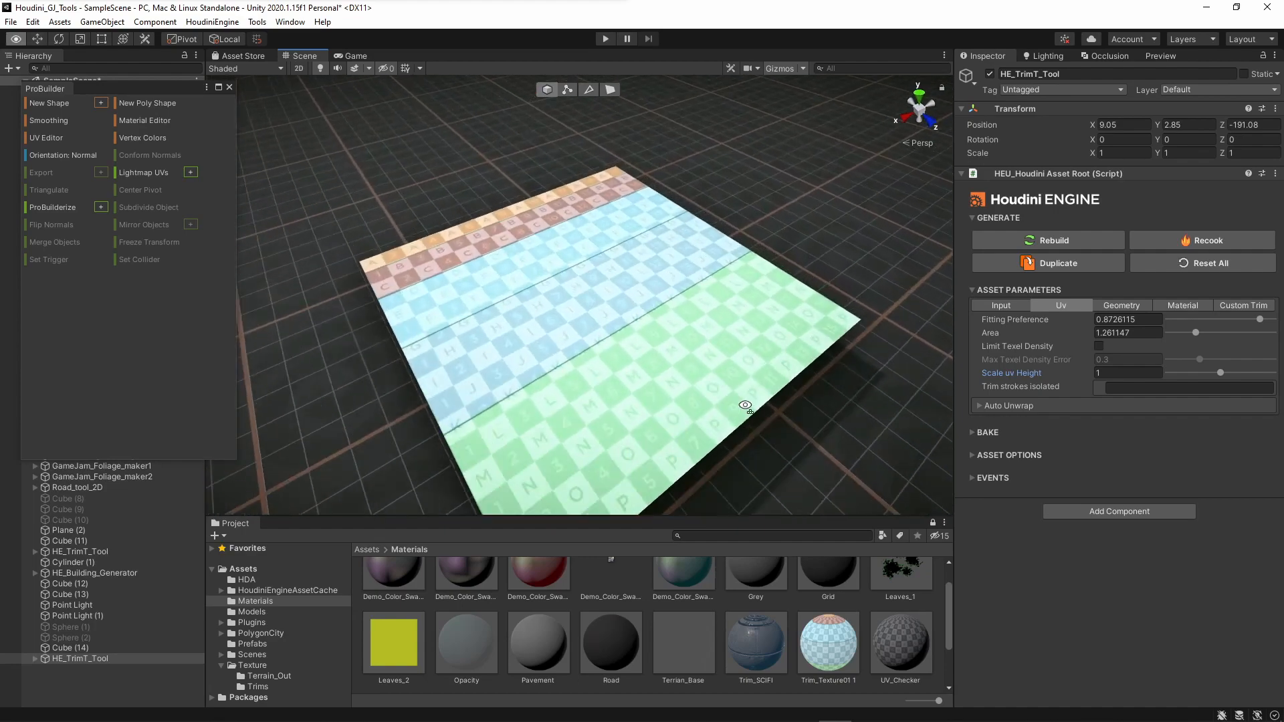
alt+drag(752, 406, 853, 467)
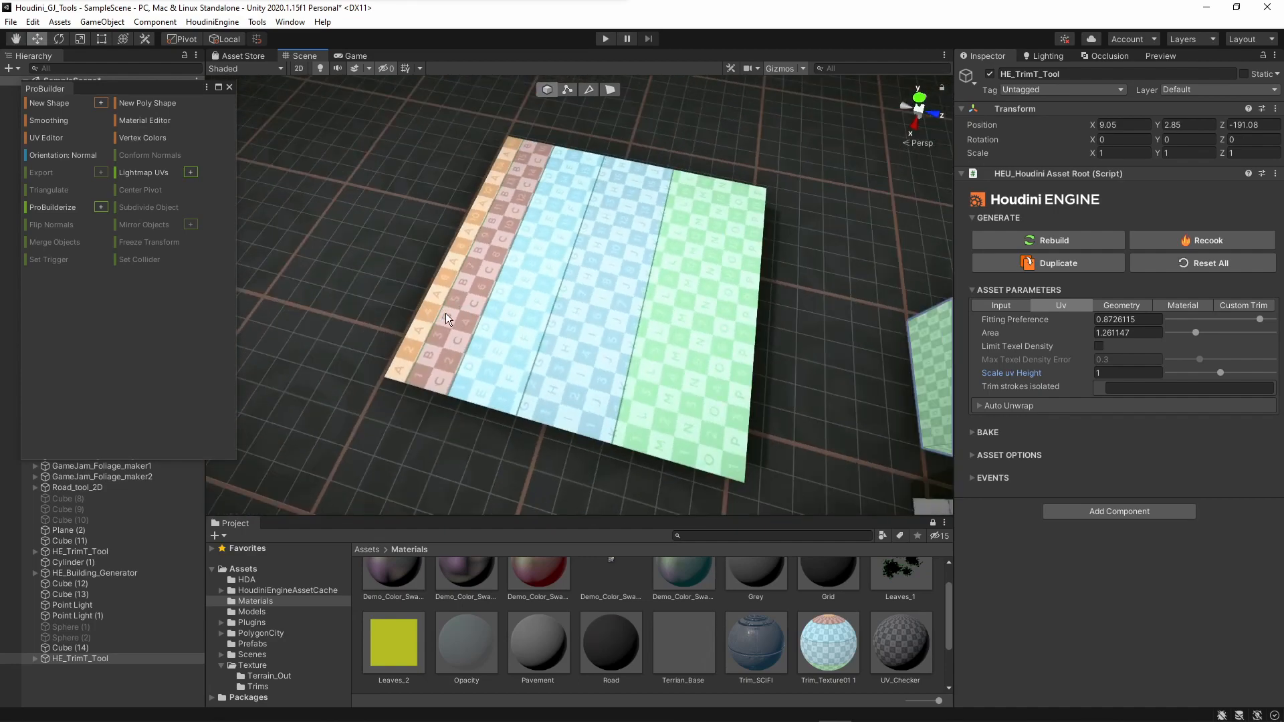
right_drag(664, 338, 611, 287)
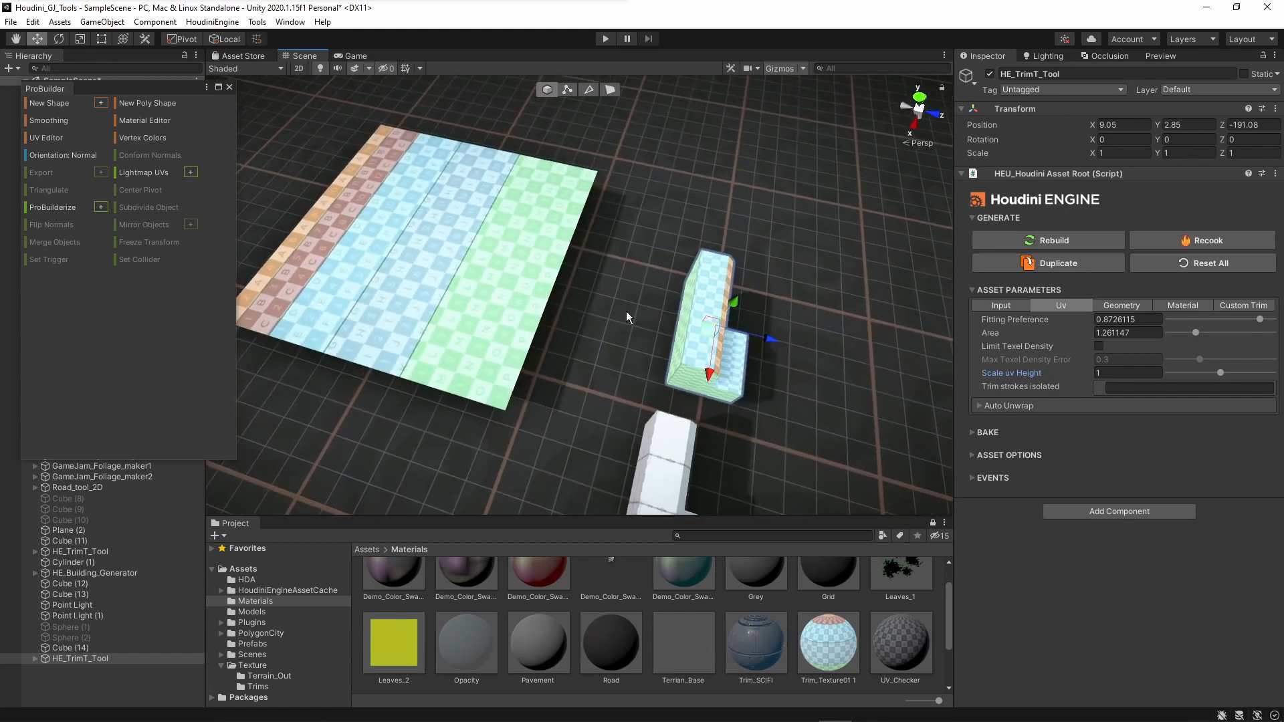
click(1112, 389)
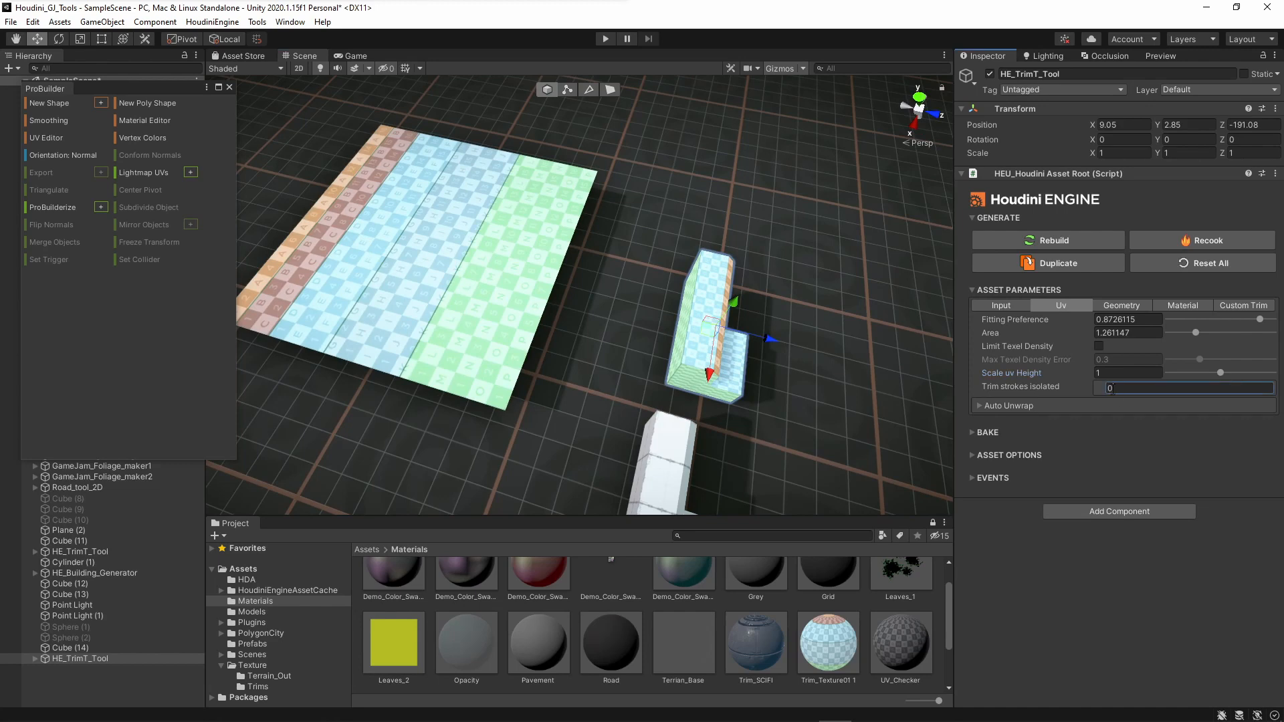
key(Return)
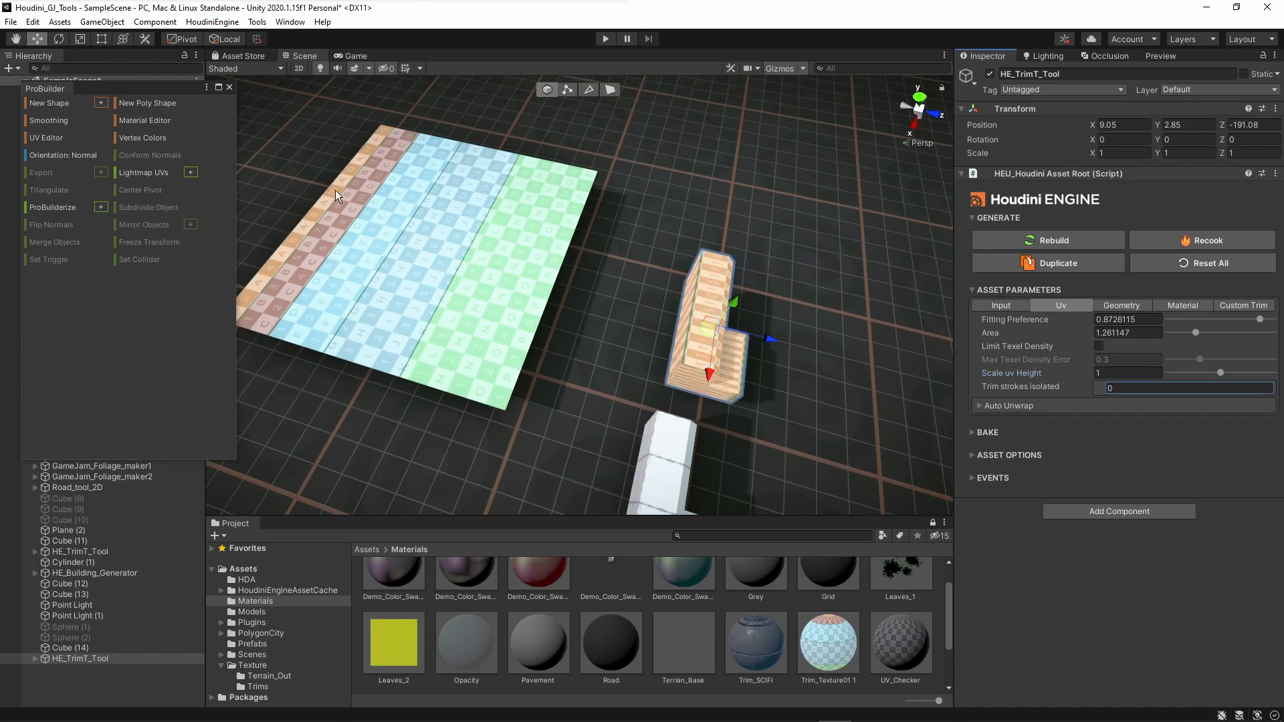
alt+drag(568, 257, 468, 125)
alt+drag(618, 341, 601, 267)
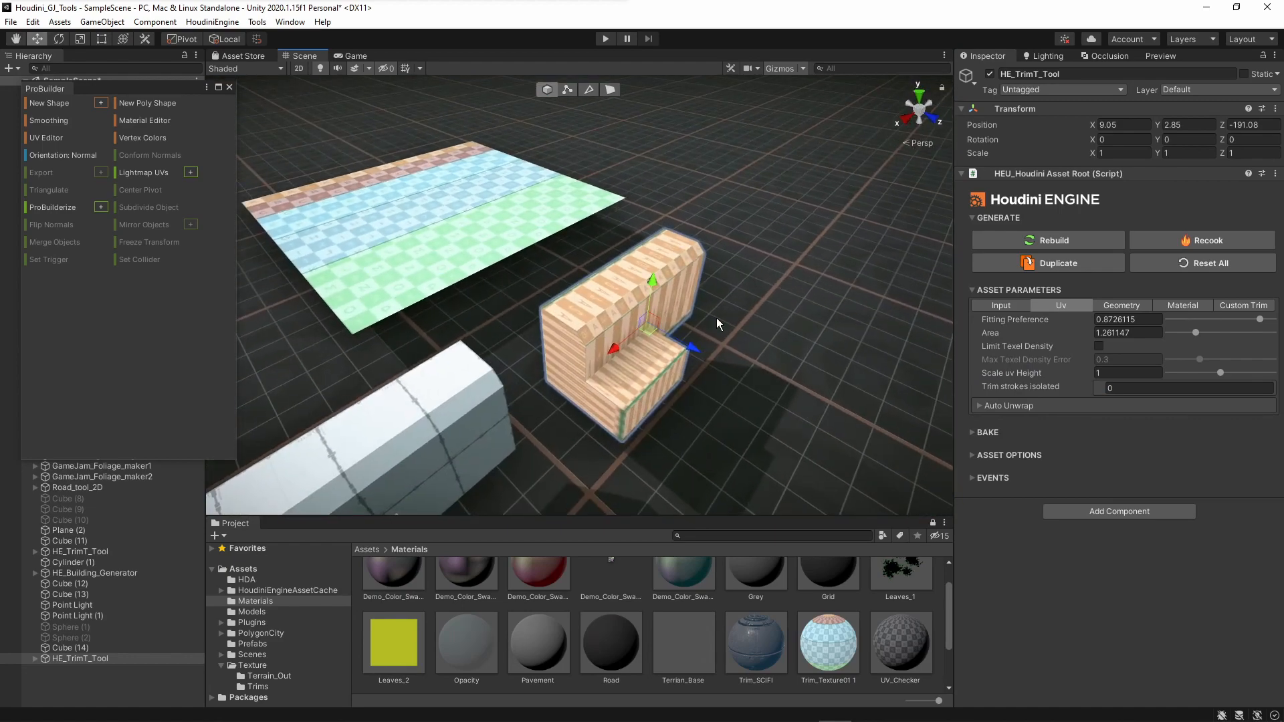
Step: Try isolating trim stroke 4 and check the block against the trim sheet
alt+drag(717, 321, 690, 315)
alt+drag(537, 222, 470, 283)
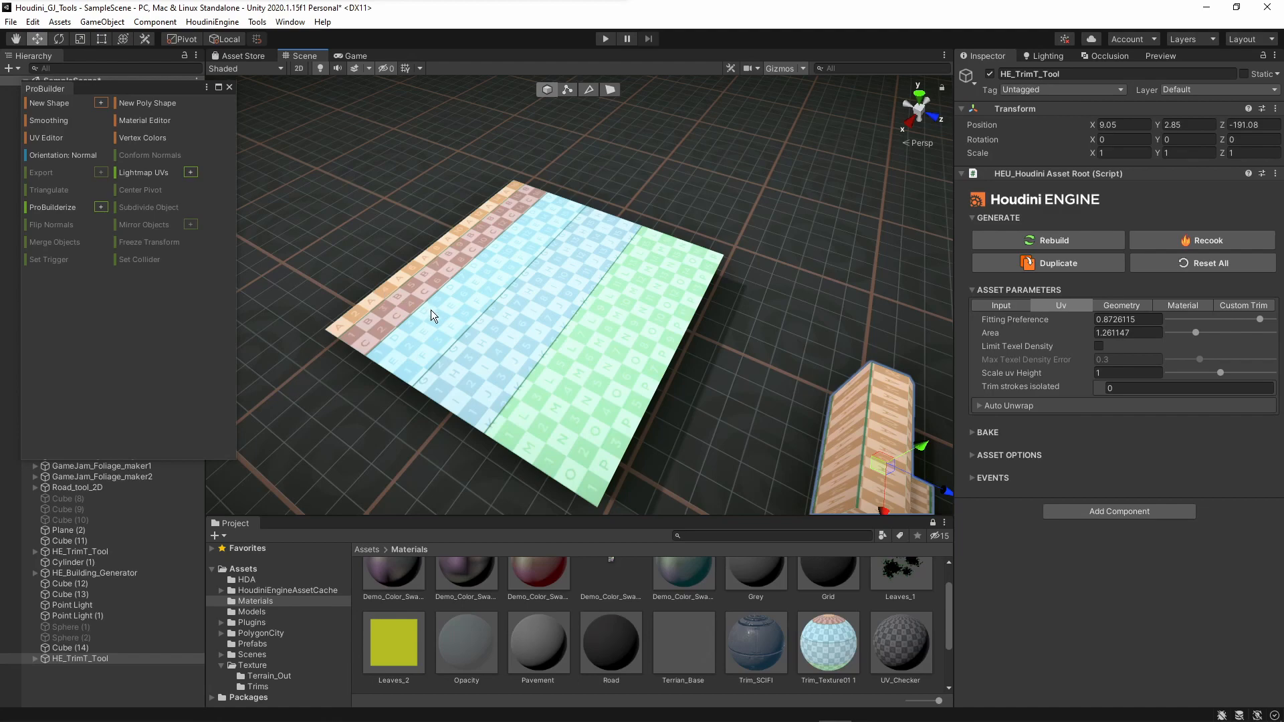
click(1122, 388)
text(4)
mouse_move(588, 335)
alt+mouse_down()
mouse_move(681, 297)
mouse_move(493, 276)
mouse_move(502, 301)
mouse_move(539, 301)
mouse_move(497, 205)
alt+mouse_up()
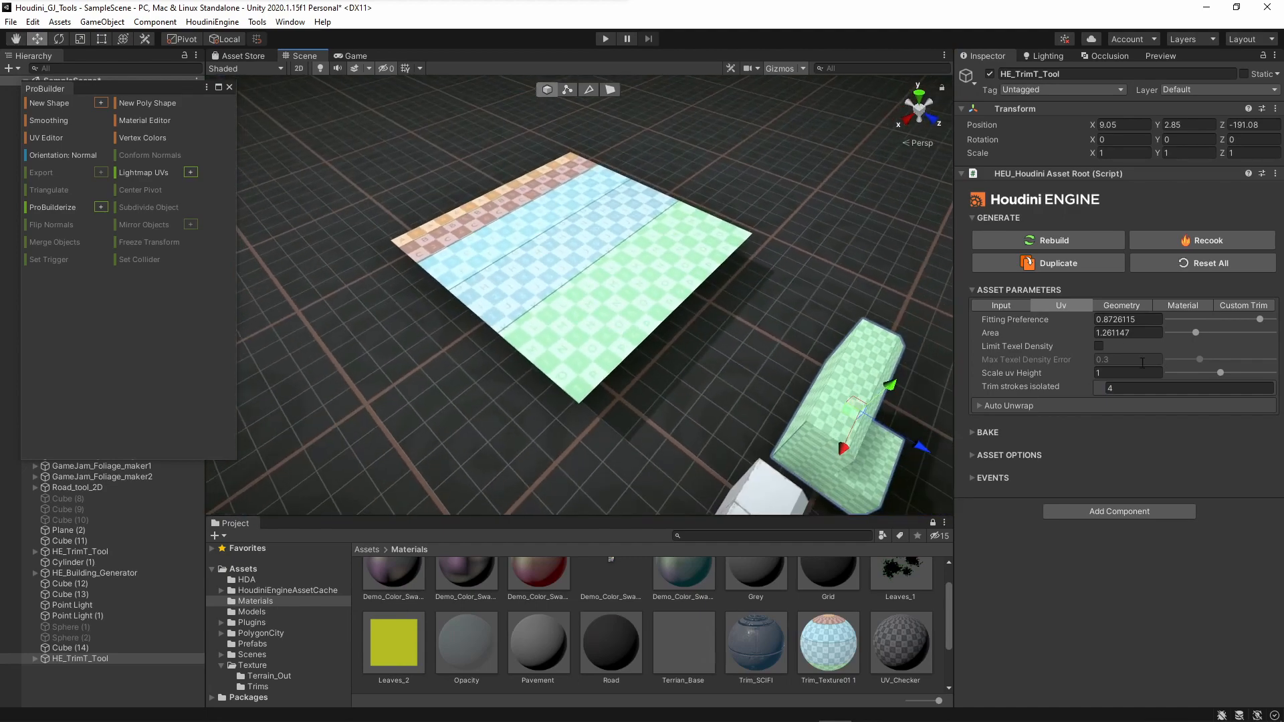
Step: Try isolating trim strokes 0, 1 and 2, inspect the block from several sides, and clear the isolated strokes value
click(1143, 389)
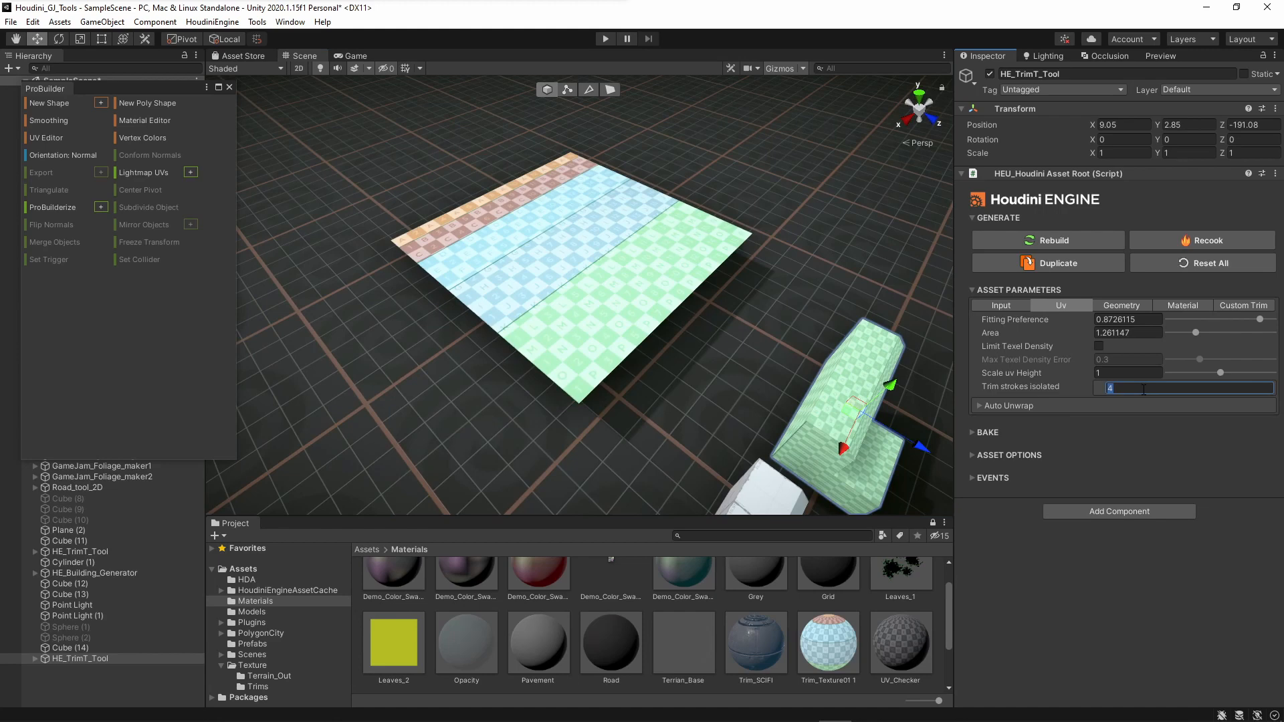
text(0 1 2)
alt+drag(588, 308, 542, 284)
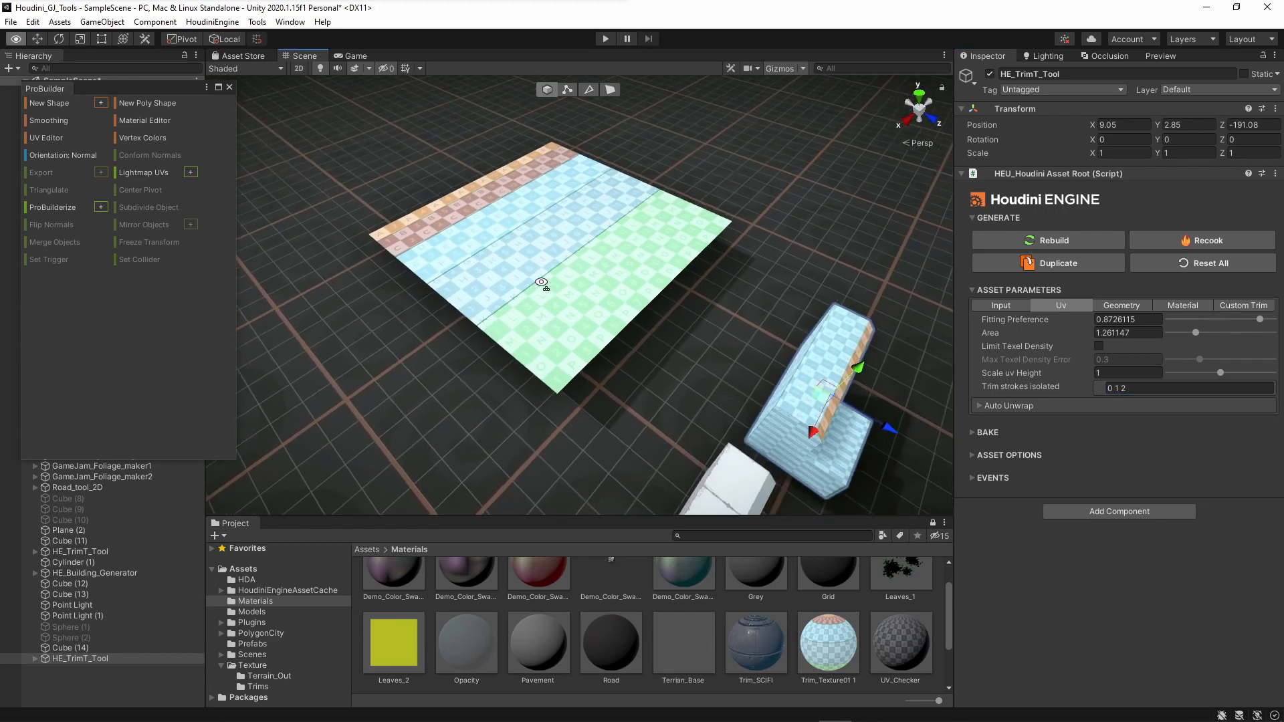
right_drag(542, 284, 399, 158)
key(d)
right_drag(666, 285, 578, 175)
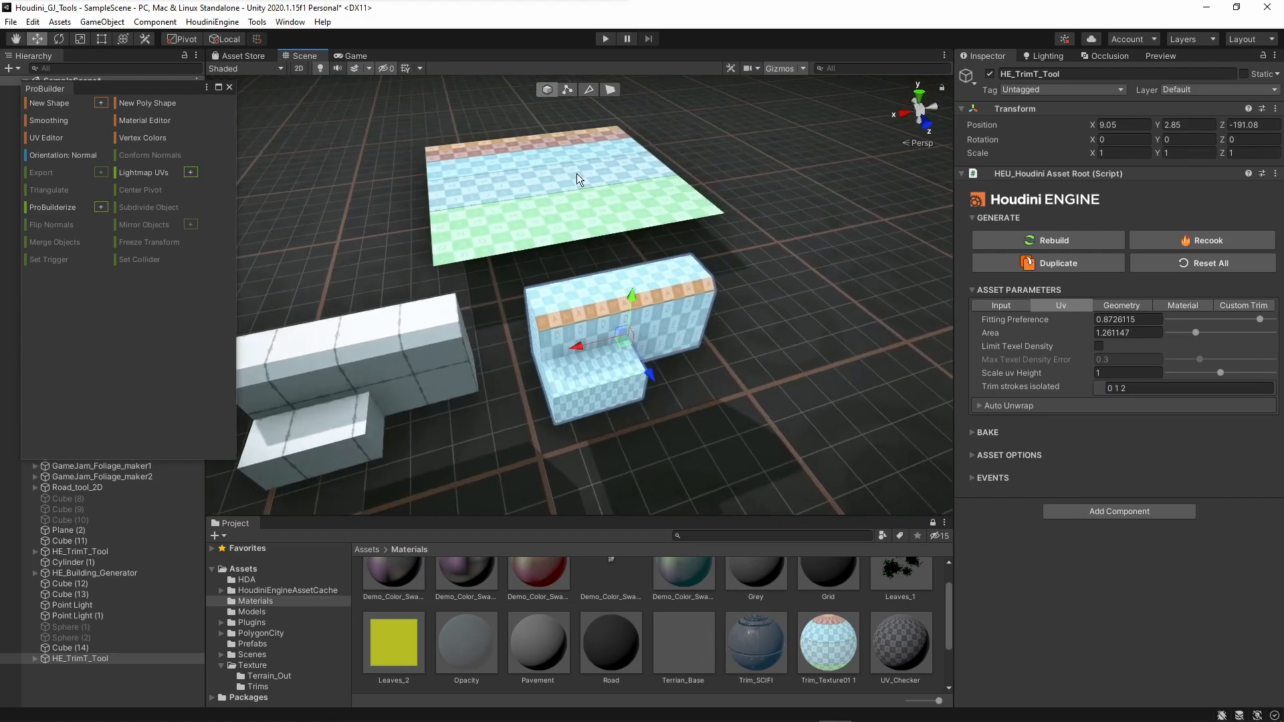
right_drag(756, 244, 651, 187)
key(d)
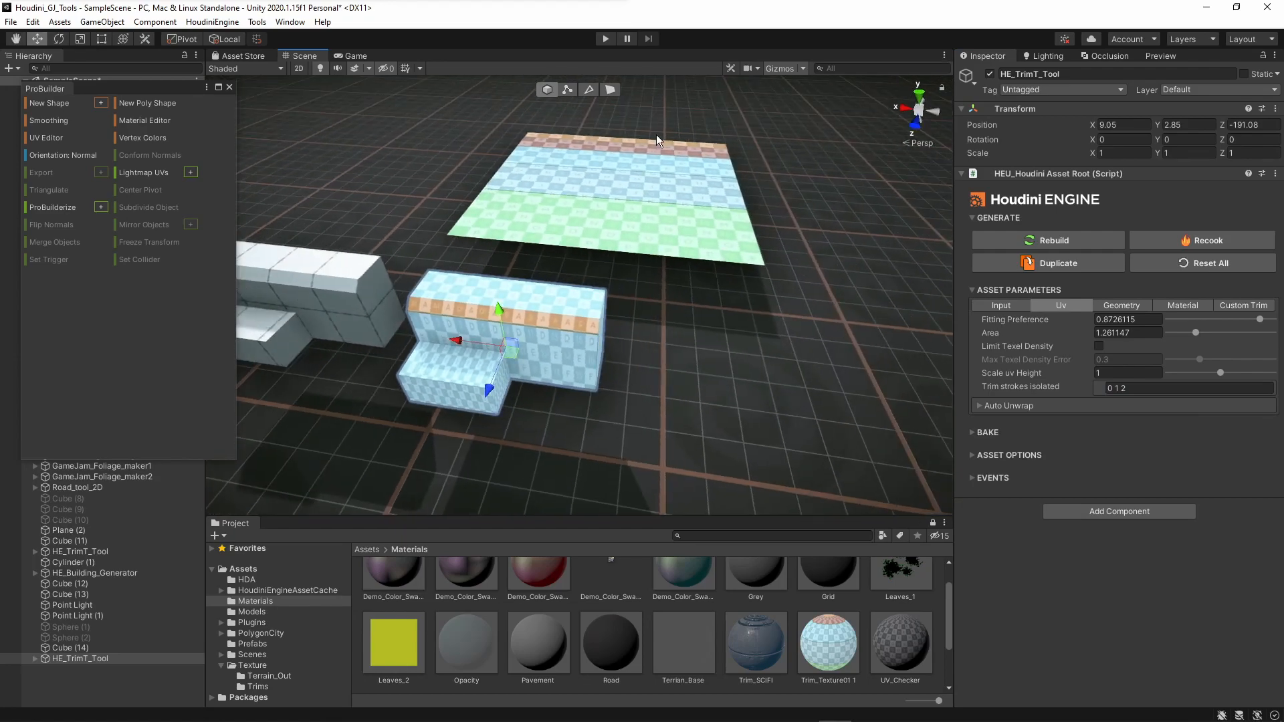
alt+drag(556, 361, 740, 438)
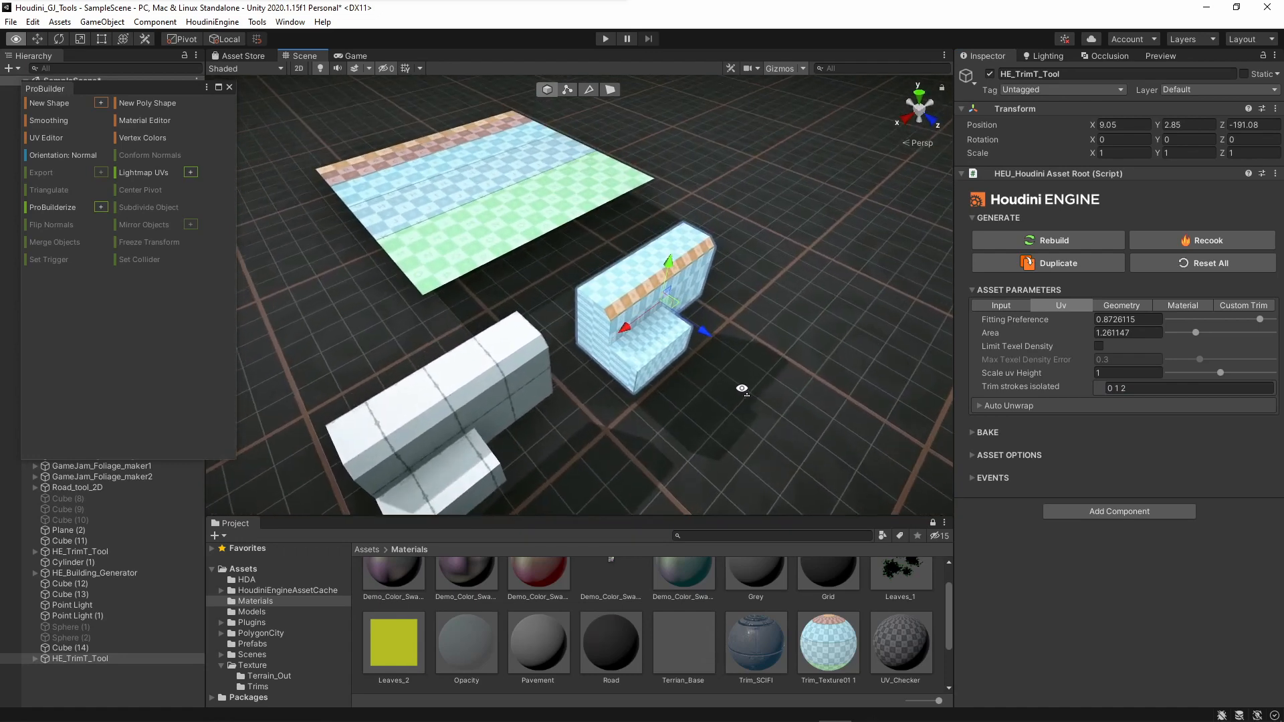
click(1165, 388)
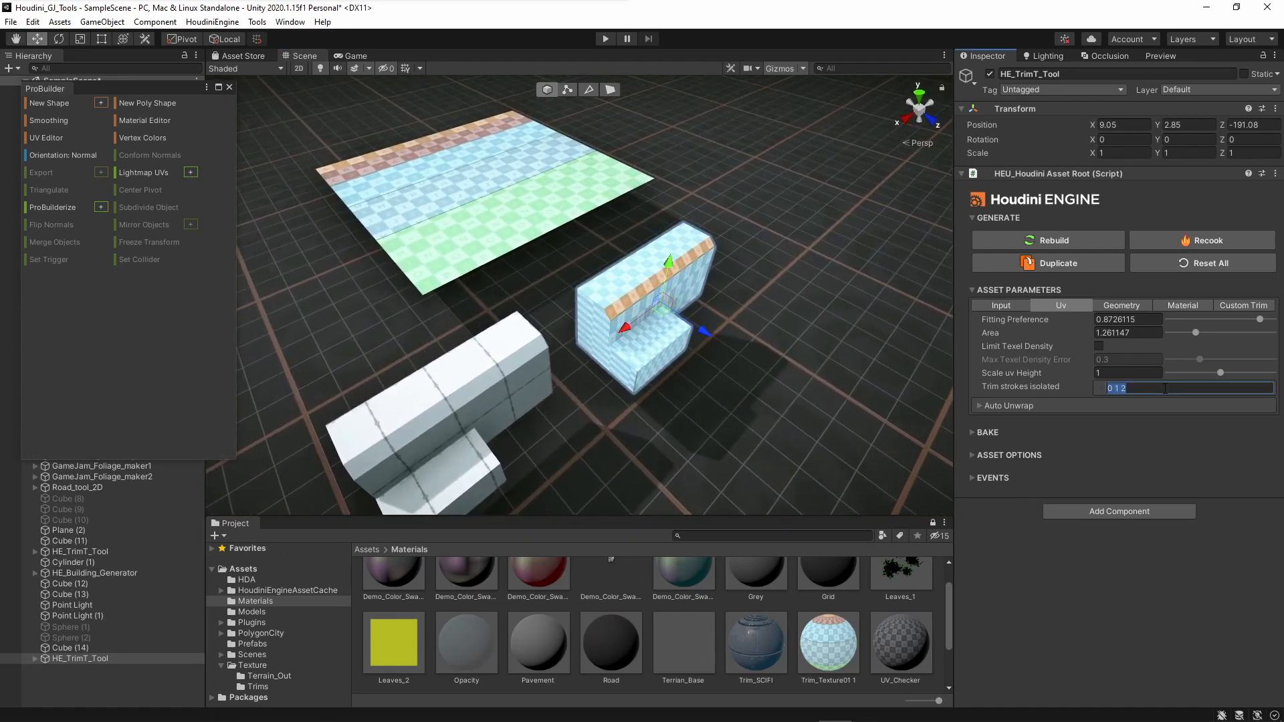
key(BackSpace)
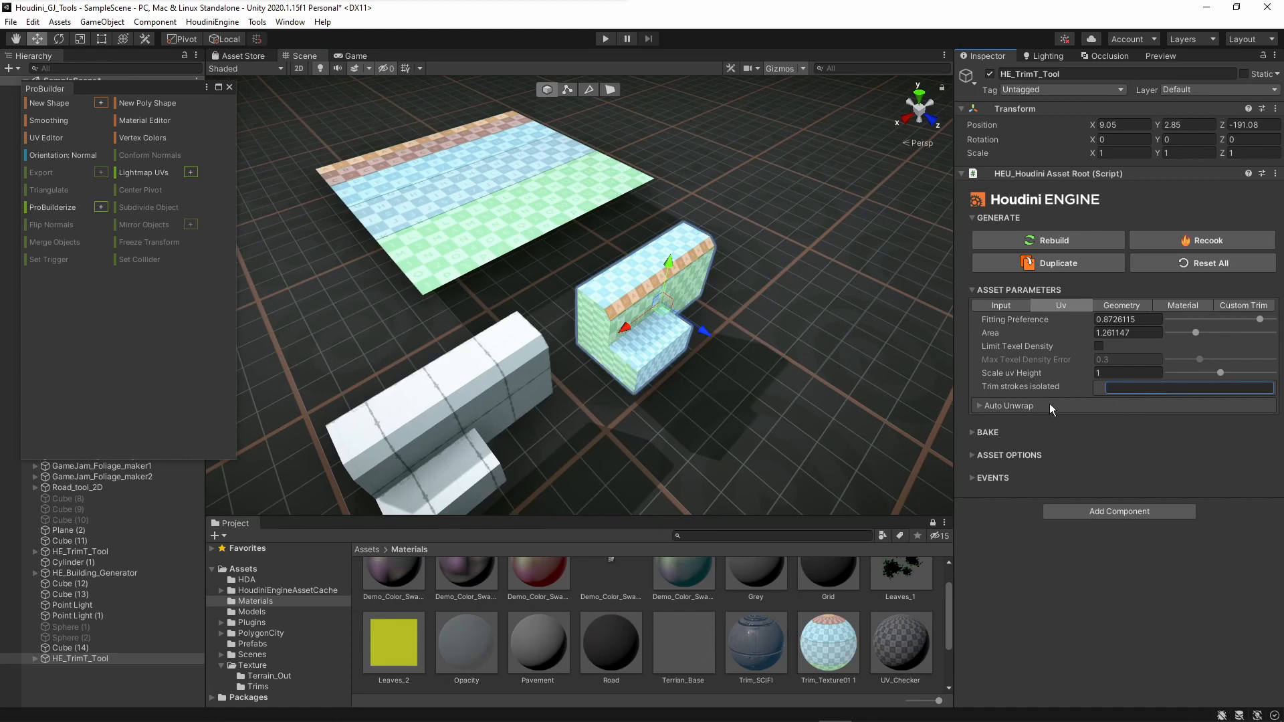
Step: Display the seams of the Auto Unwrap on the block, inspect them from several sides, and hide them again
click(980, 406)
alt+drag(806, 396, 458, 223)
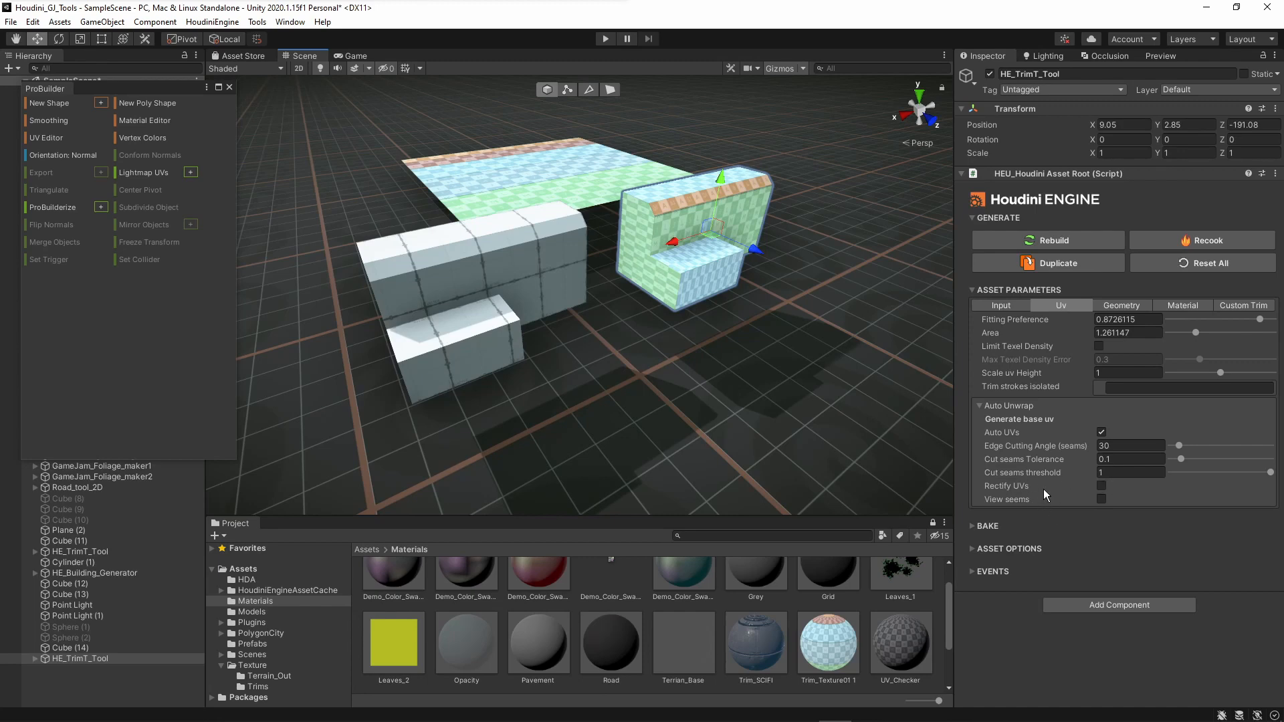
click(1101, 498)
right_drag(735, 299, 462, 369)
alt+drag(604, 375, 488, 311)
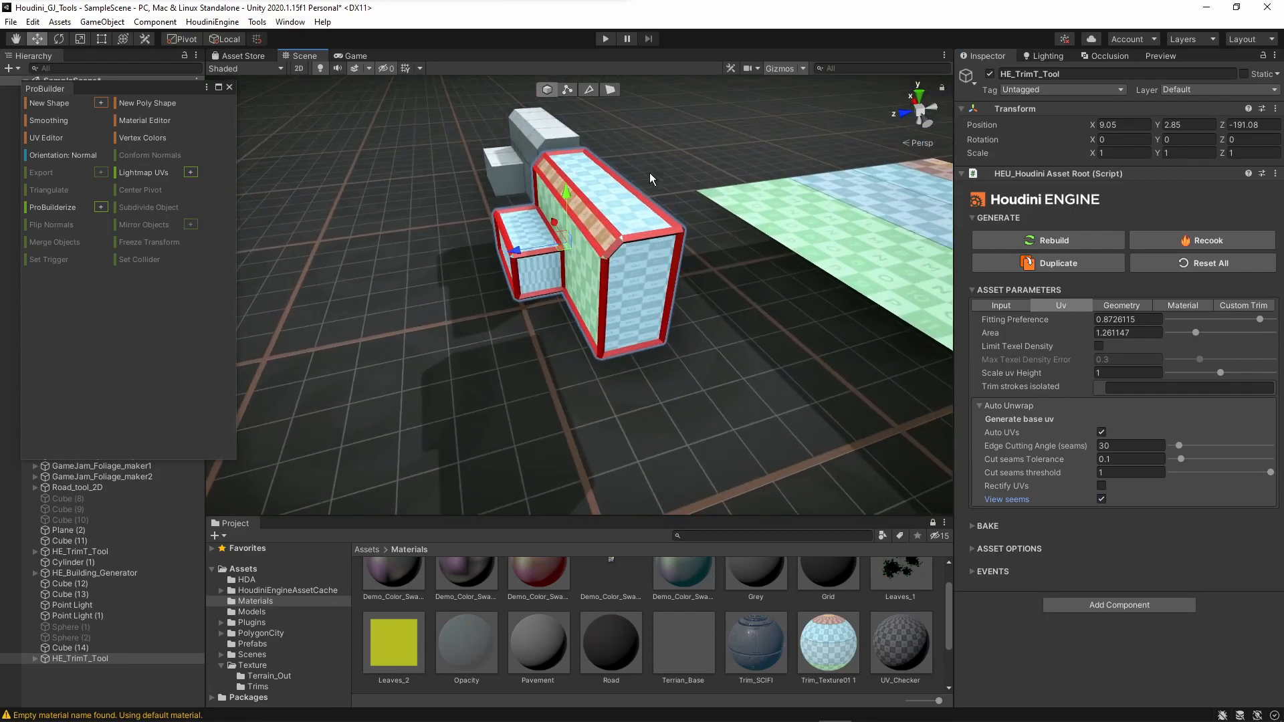
alt+drag(650, 181, 902, 421)
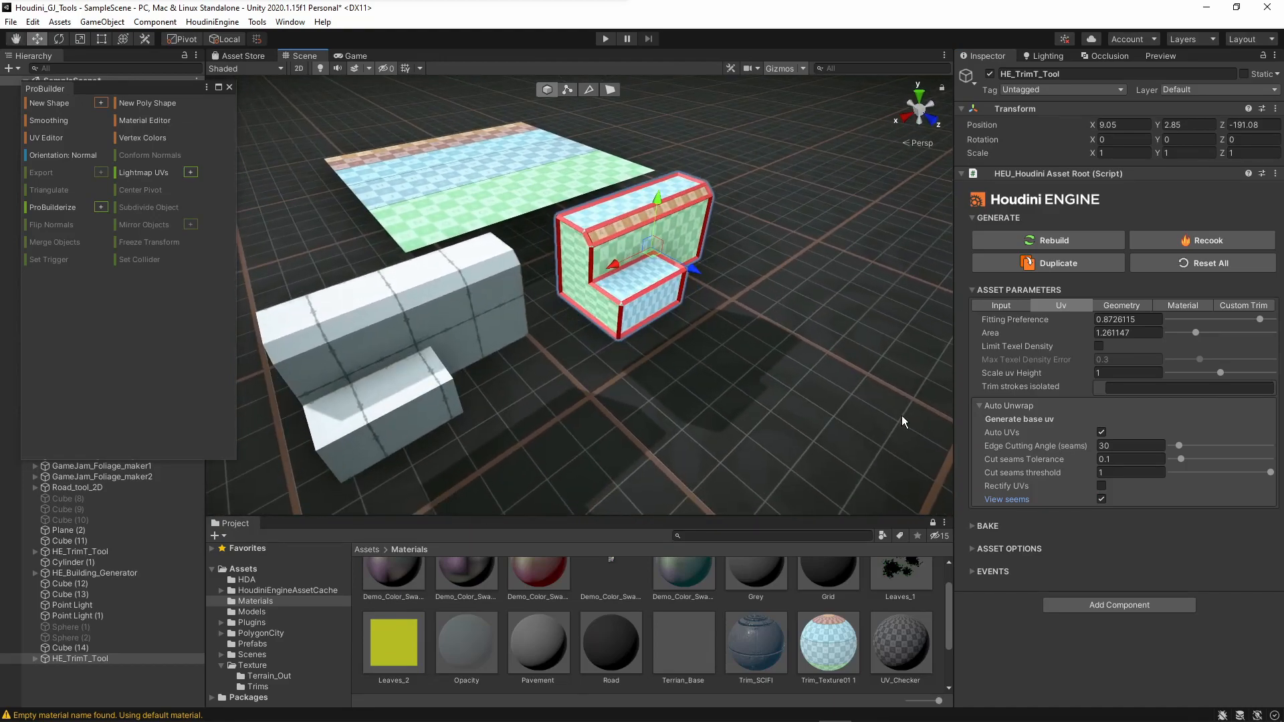
click(1102, 499)
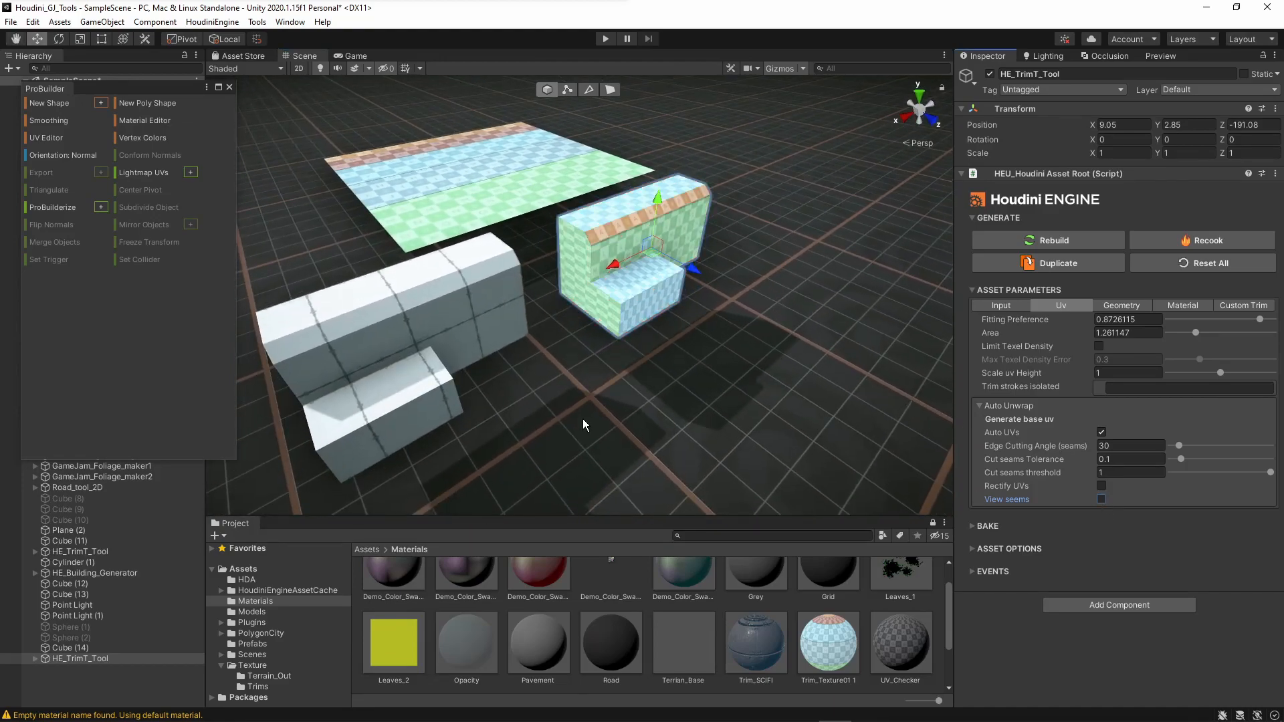
mouse_move(645, 335)
alt+mouse_down()
mouse_move(659, 324)
mouse_move(636, 324)
mouse_move(660, 332)
alt+mouse_up()
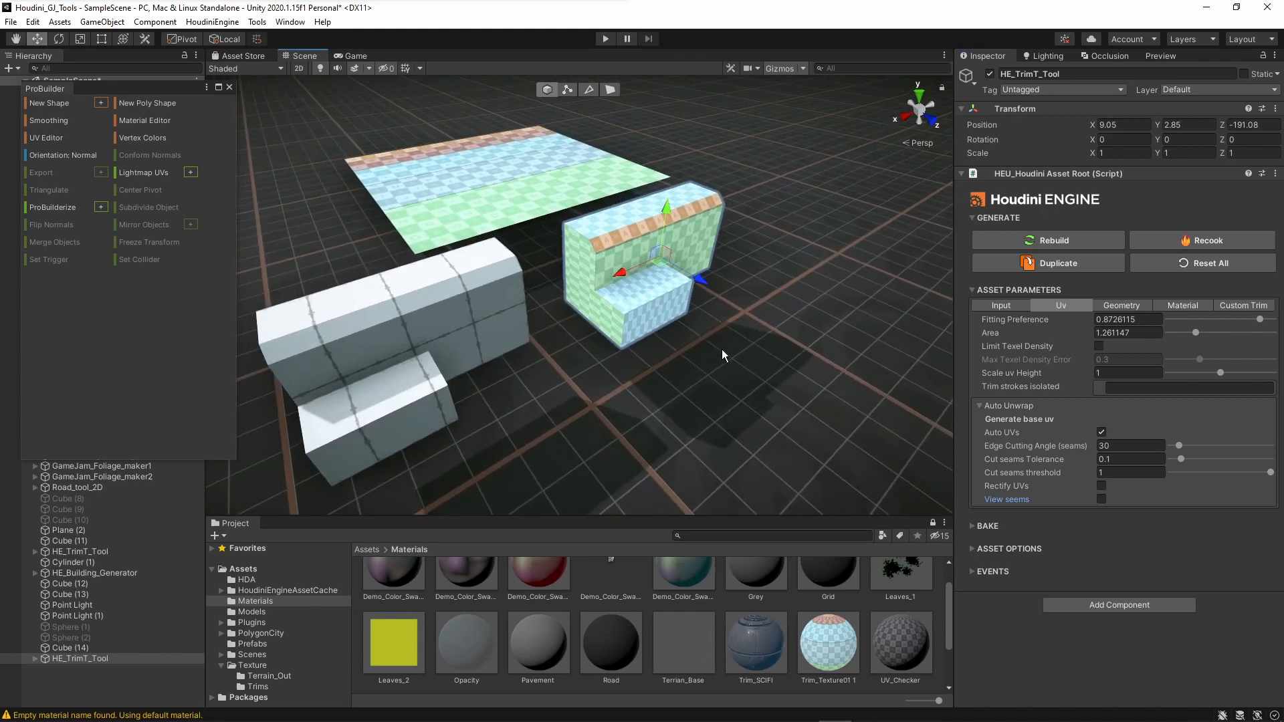
Step: Enable Auto bevel in the trim tool's geometry settings and inspect the block's edges up close
click(1110, 306)
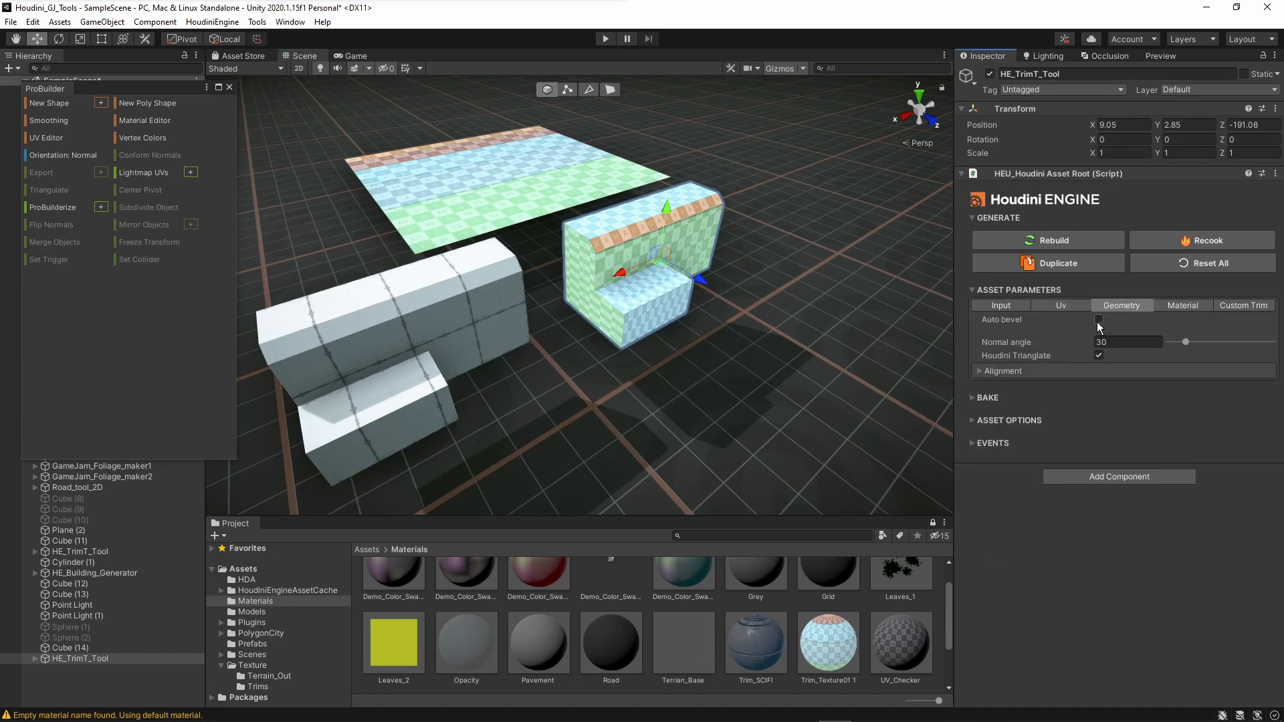
click(1097, 322)
key(w)
right_drag(753, 358, 748, 341)
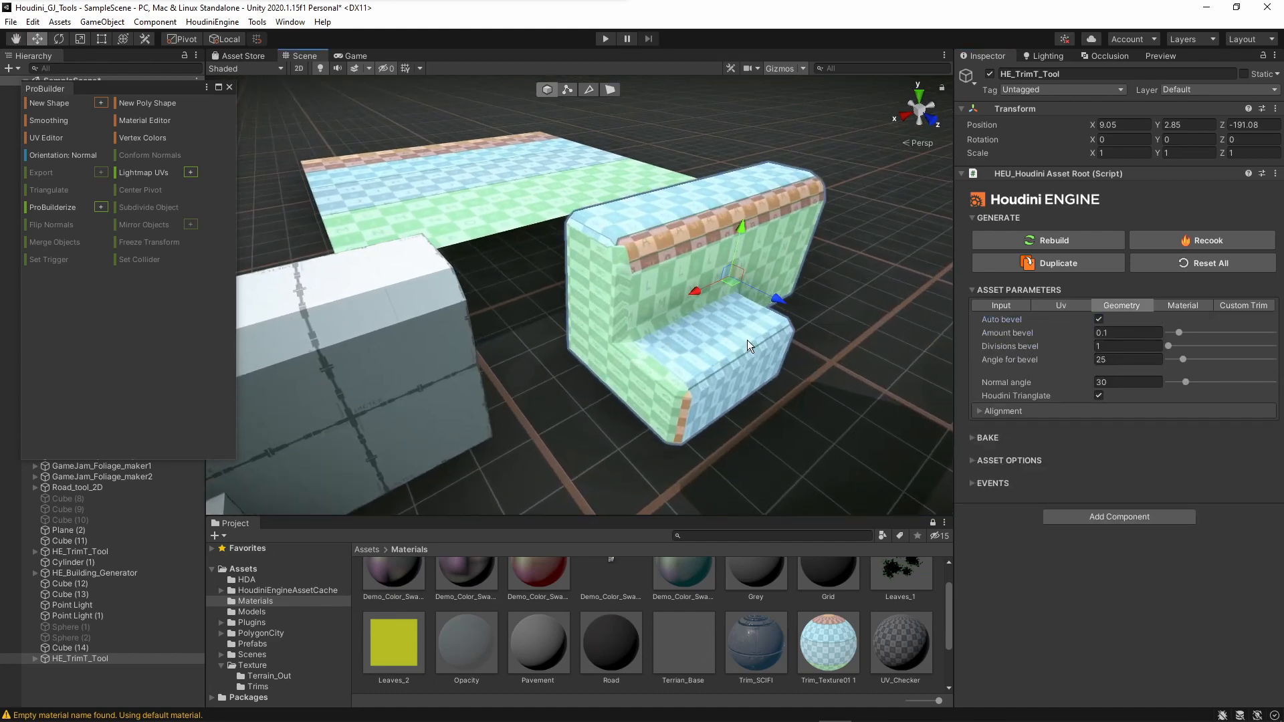
right_drag(693, 293, 696, 295)
key(s)
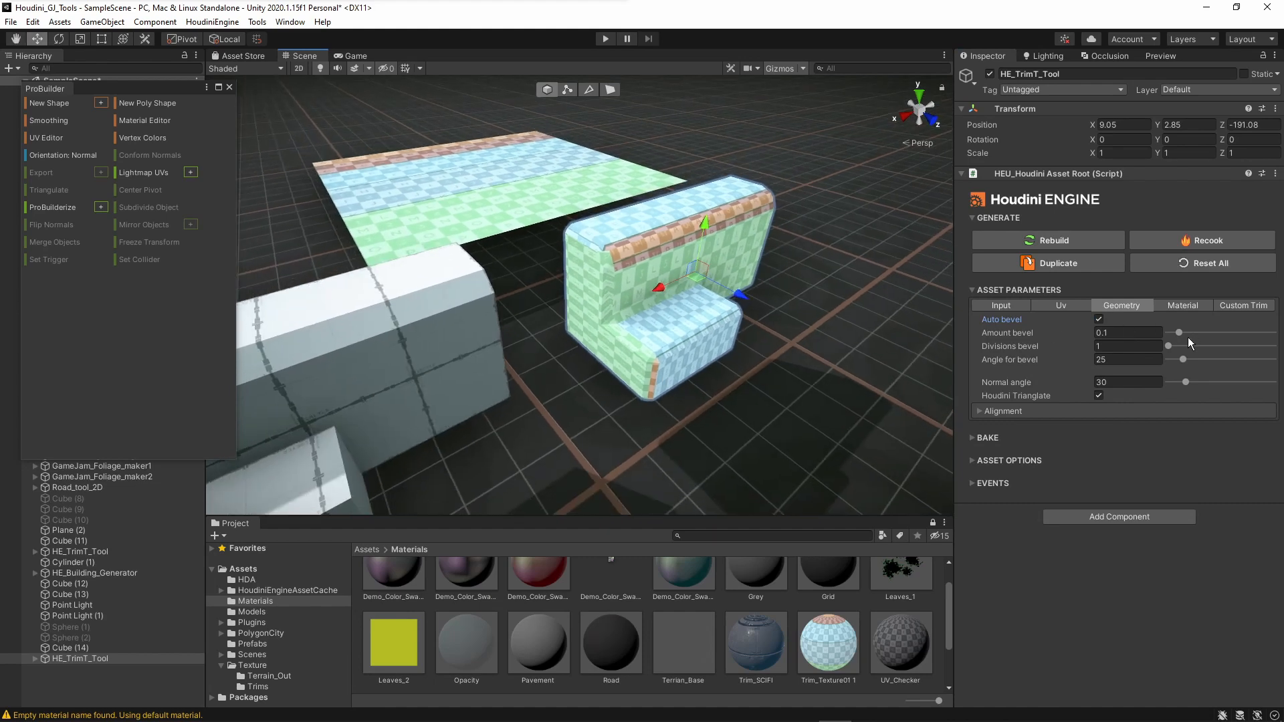
Step: Try a bevel amount of about 0.06 with 2 divisions, inspect the block's edges, and switch Auto bevel off
mouse_move(1182, 330)
mouse_down()
mouse_move(1169, 330)
mouse_move(1188, 347)
mouse_move(1173, 336)
mouse_up()
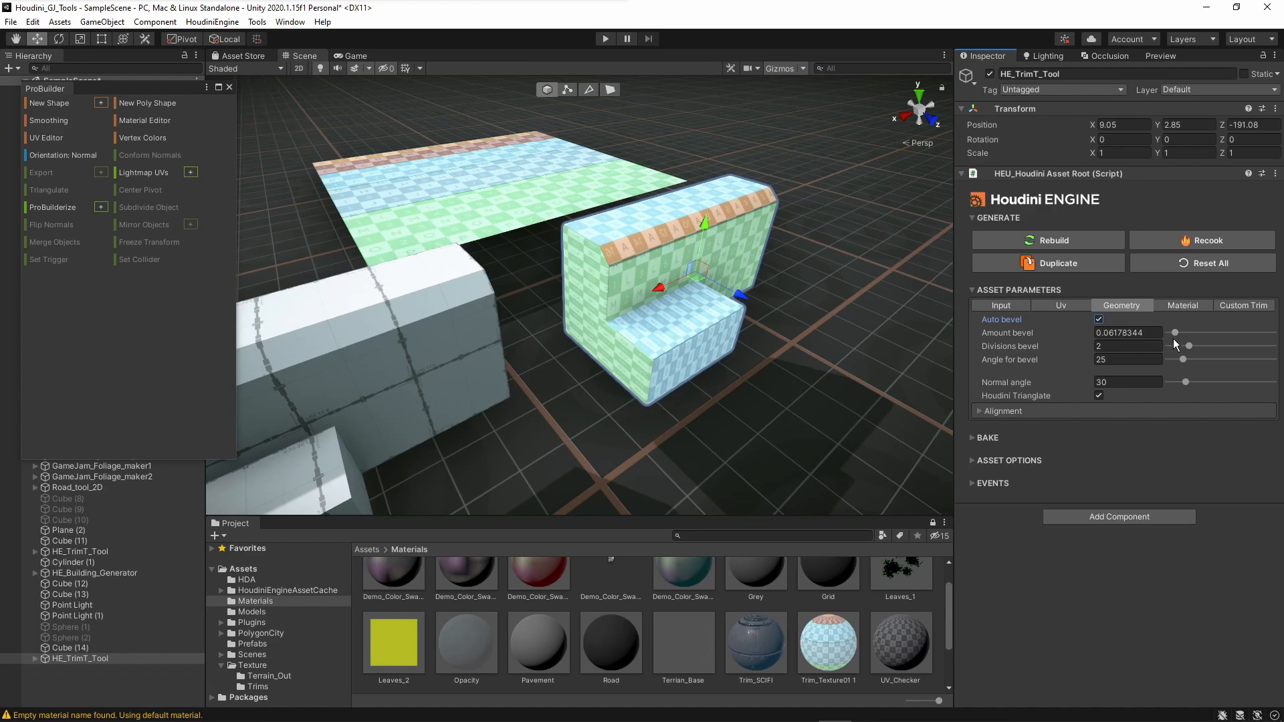
right_drag(658, 314, 439, 215)
key(w)
key(s)
key(d)
key(d)
key(w)
right_drag(581, 160, 605, 134)
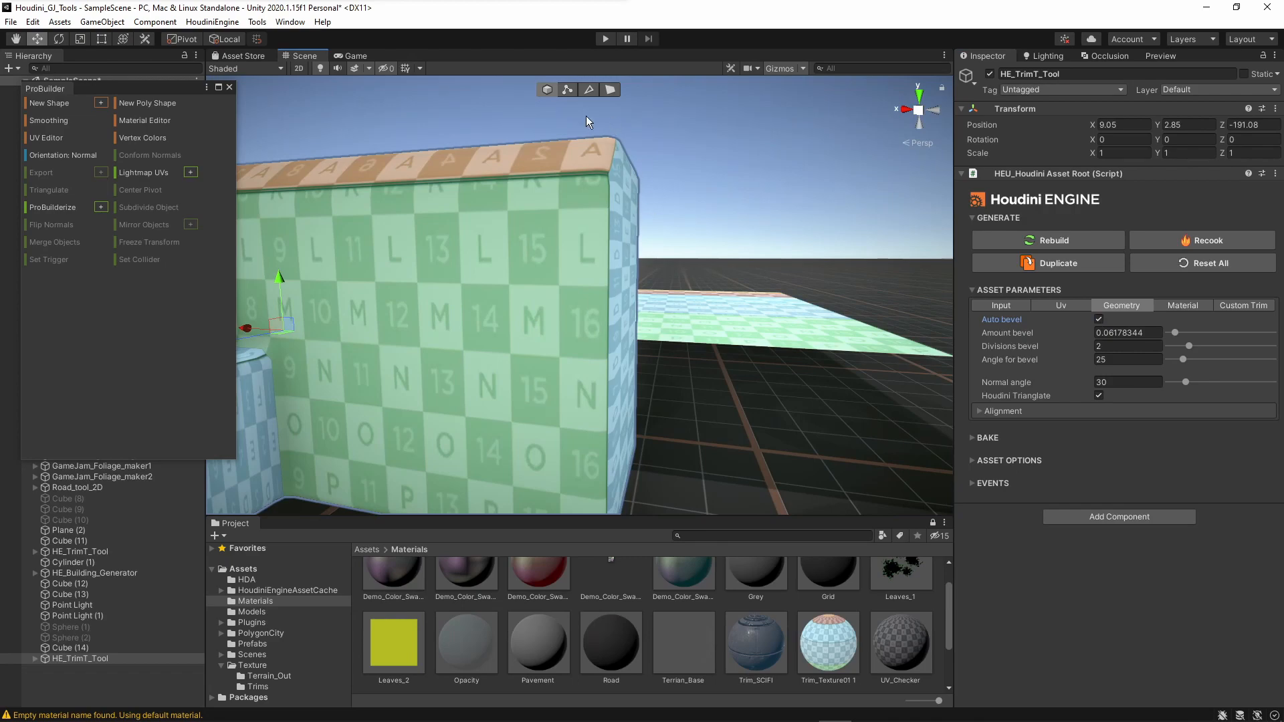
key(a)
right_drag(617, 266, 834, 381)
key(s)
key(w)
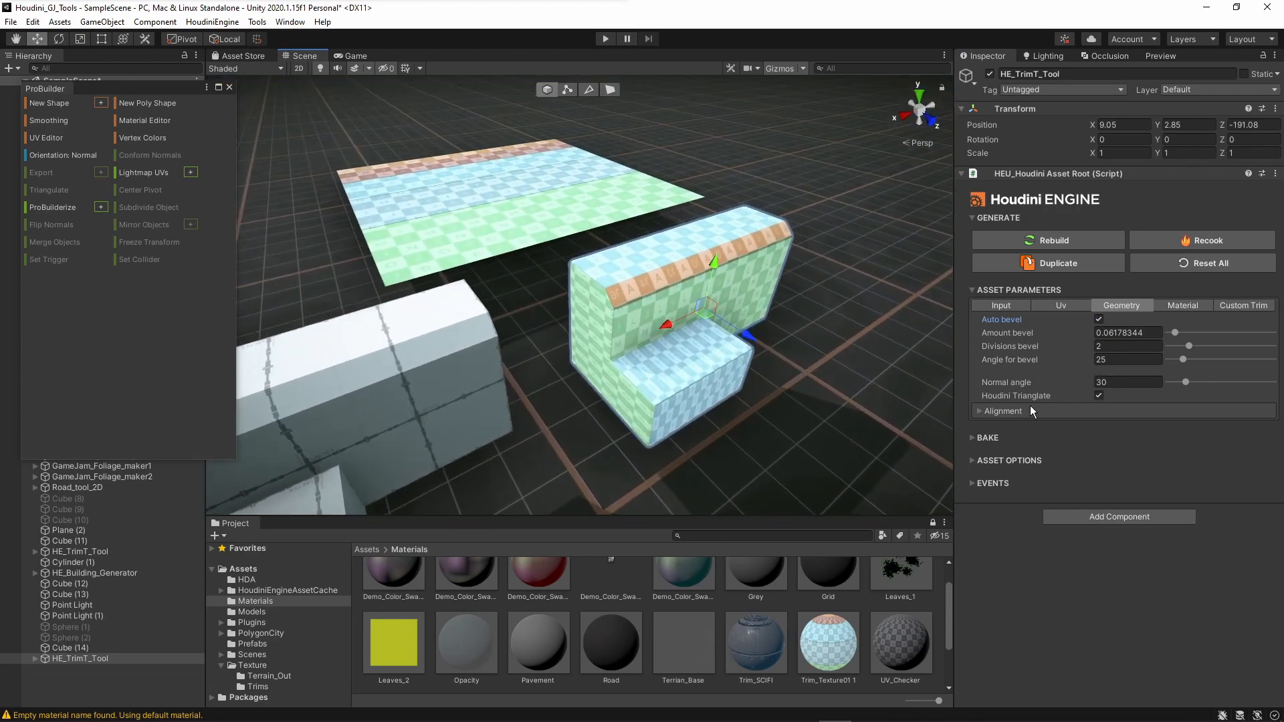
click(1098, 320)
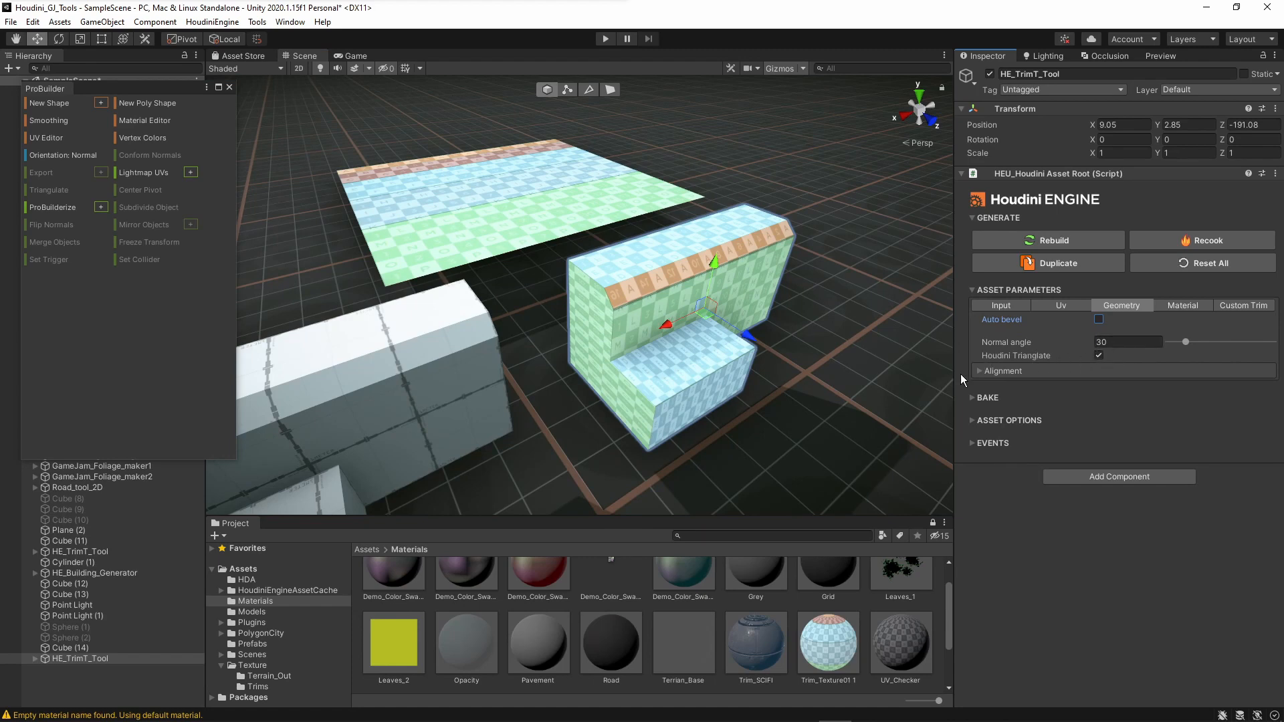
Step: Expand the geometry Alignment settings and move the trim tool slightly to X 8.95, Z -191.32
click(979, 370)
alt+drag(675, 365, 748, 391)
mouse_move(788, 300)
alt+mouse_down()
mouse_move(620, 343)
mouse_move(667, 304)
mouse_move(799, 318)
alt+mouse_up()
Step: Set the Center X, Center Y and Center Z alignment to None and inspect where the textured block sits
click(1110, 384)
click(1127, 398)
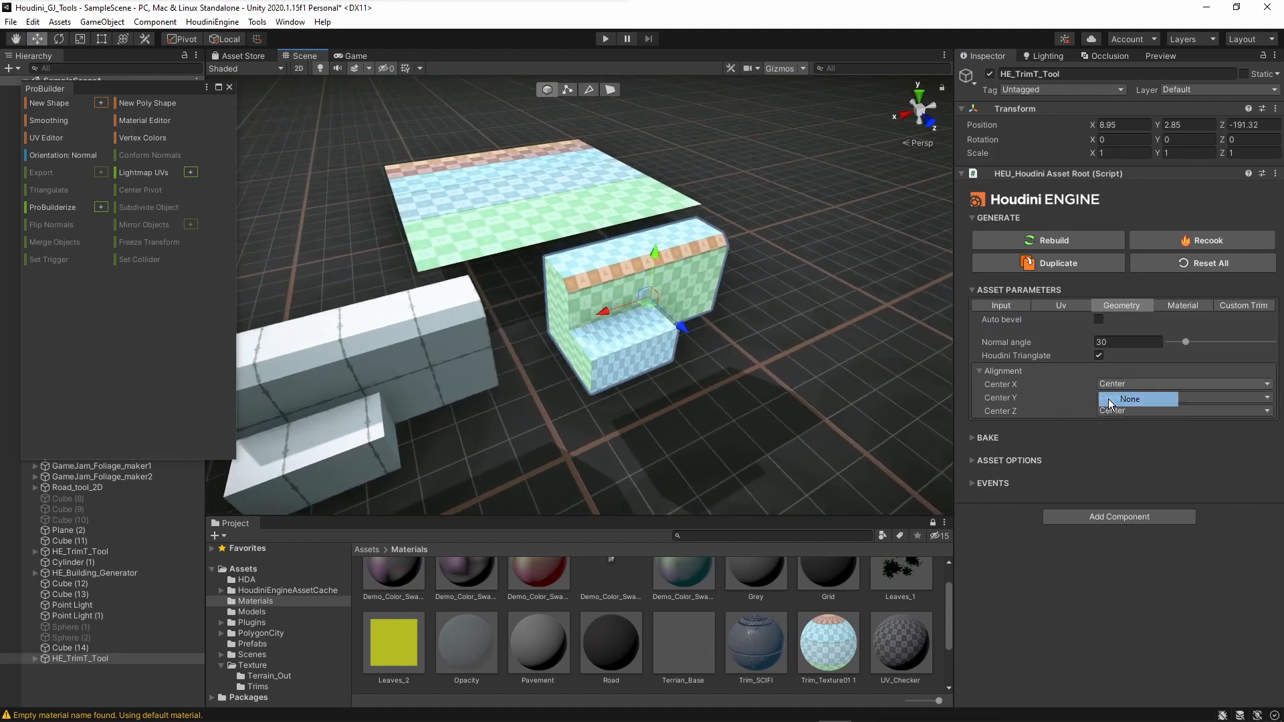
click(1112, 397)
click(1108, 412)
click(1107, 411)
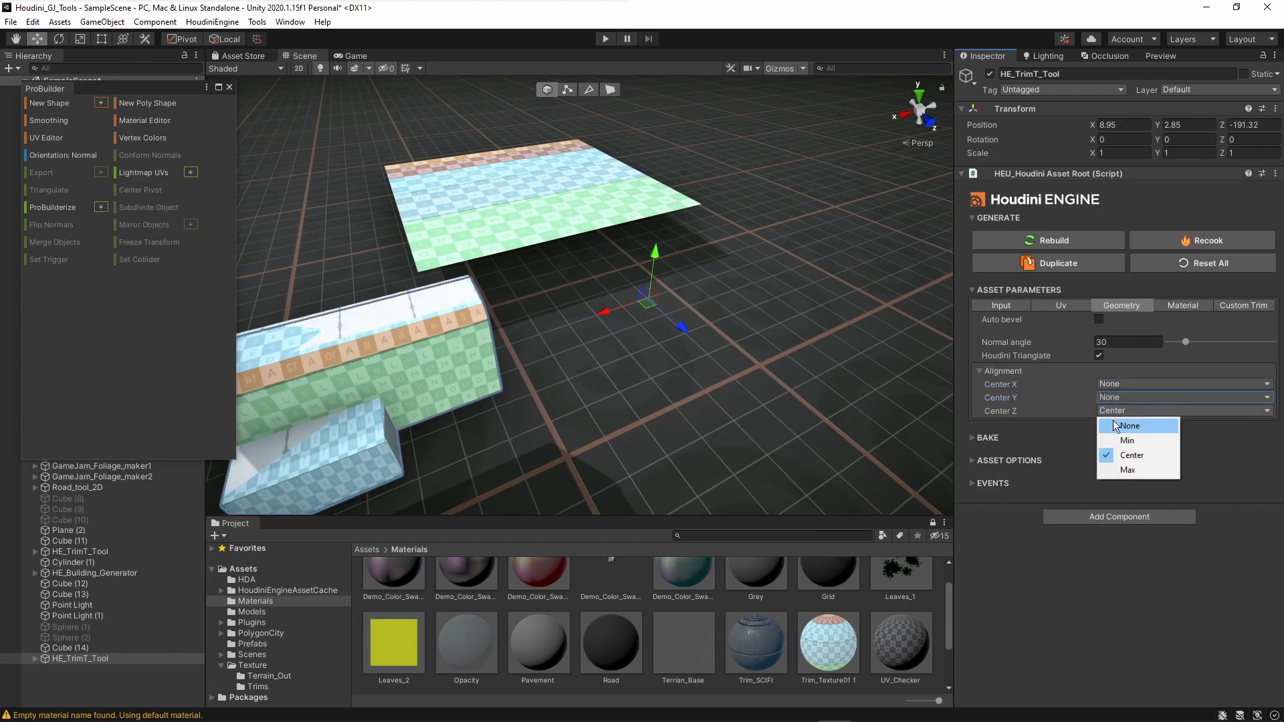
click(1113, 420)
key(f)
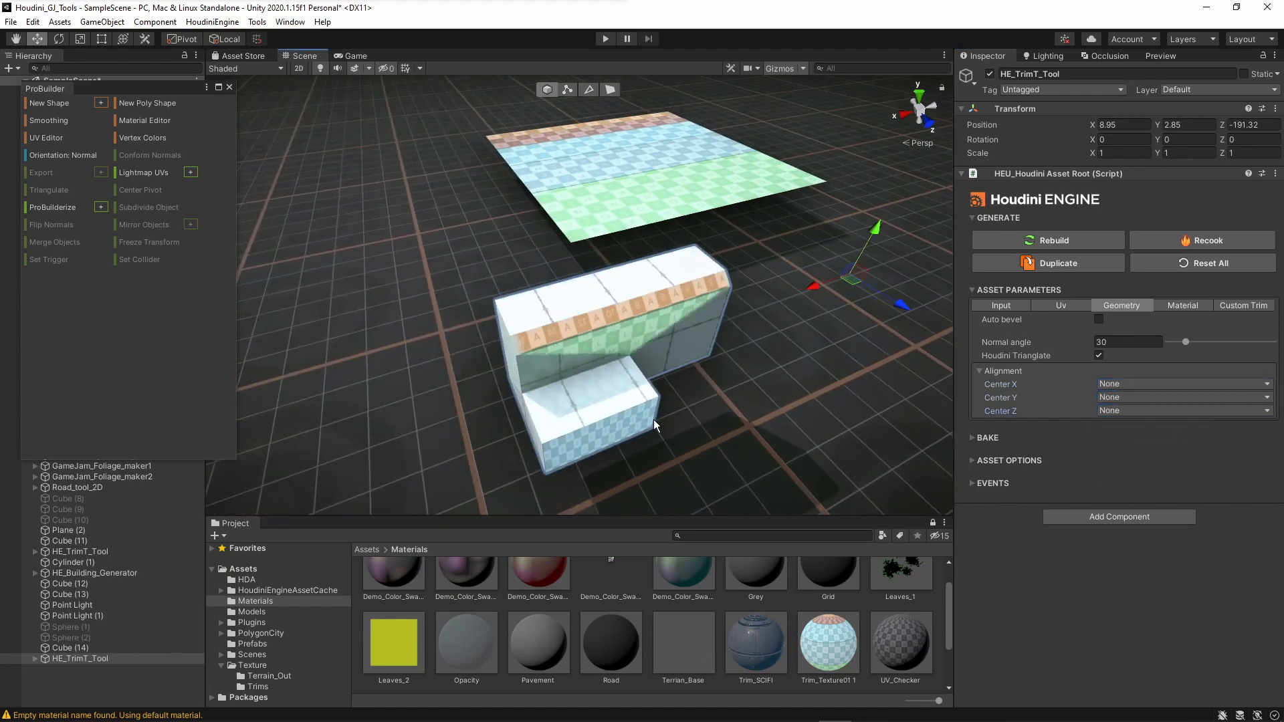
right_drag(654, 421, 702, 340)
Step: Set the Center X, Center Y and Center Z alignment back to Center
click(1123, 386)
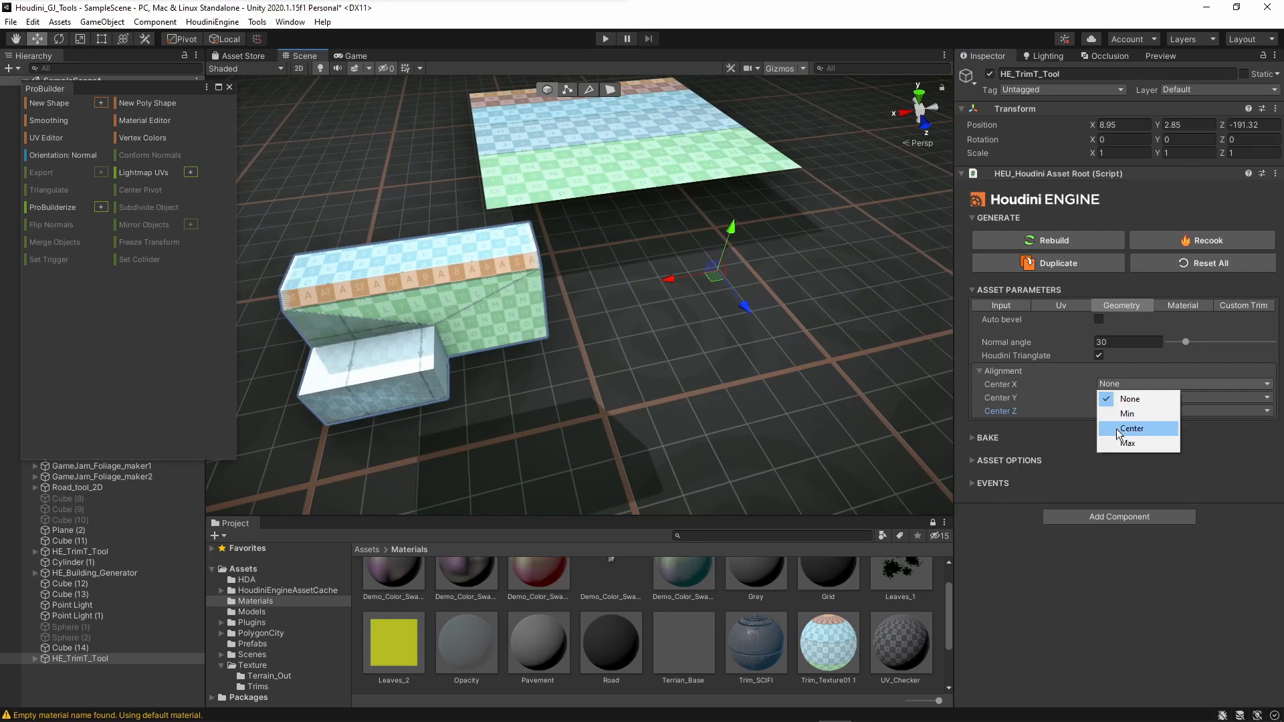
click(1132, 428)
click(1117, 397)
click(1130, 440)
click(1114, 413)
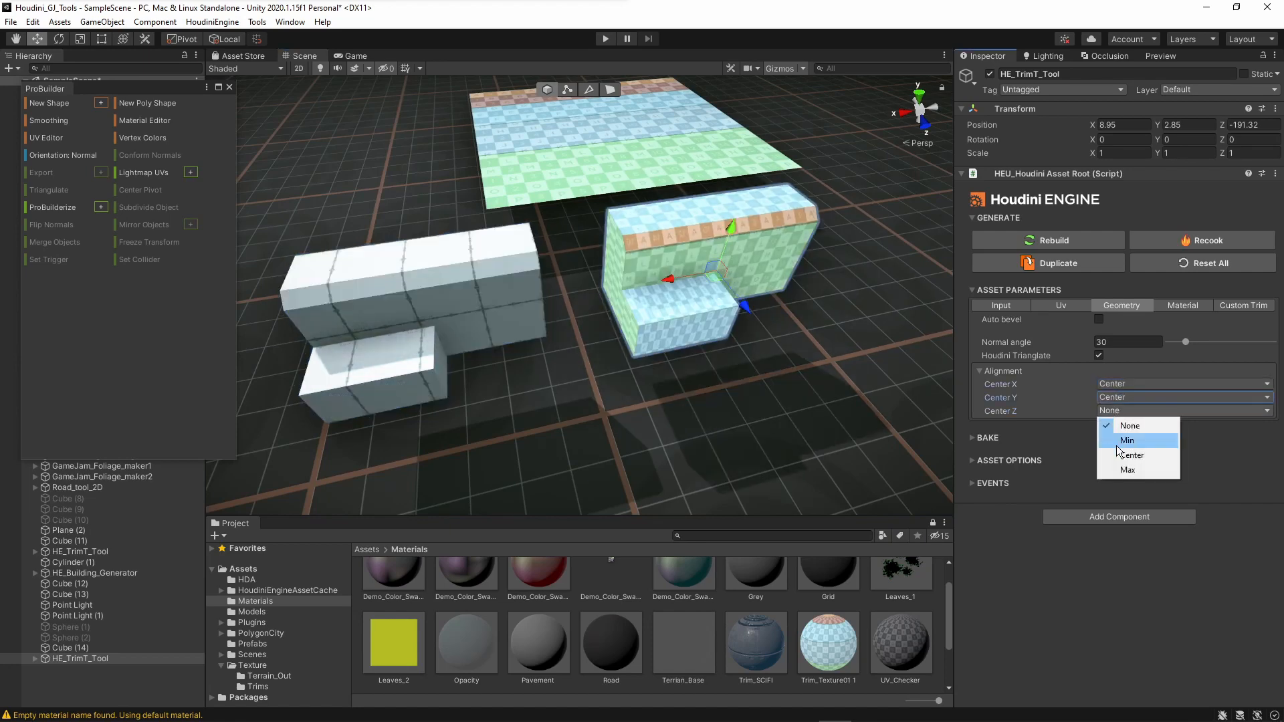
click(1131, 446)
Step: Check the Center Z alignment options, try None for Center Y, and return Center Y to Center
click(1108, 409)
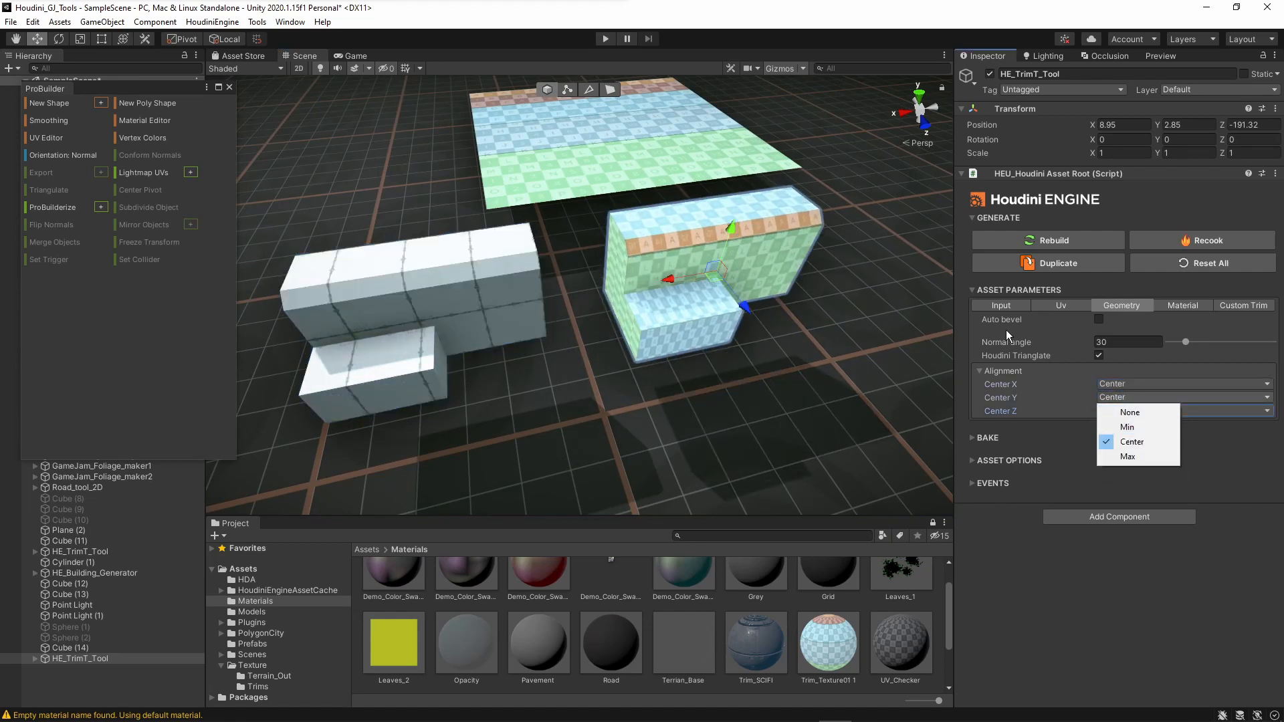
click(1128, 427)
right_drag(655, 314, 722, 321)
click(1118, 396)
click(1130, 412)
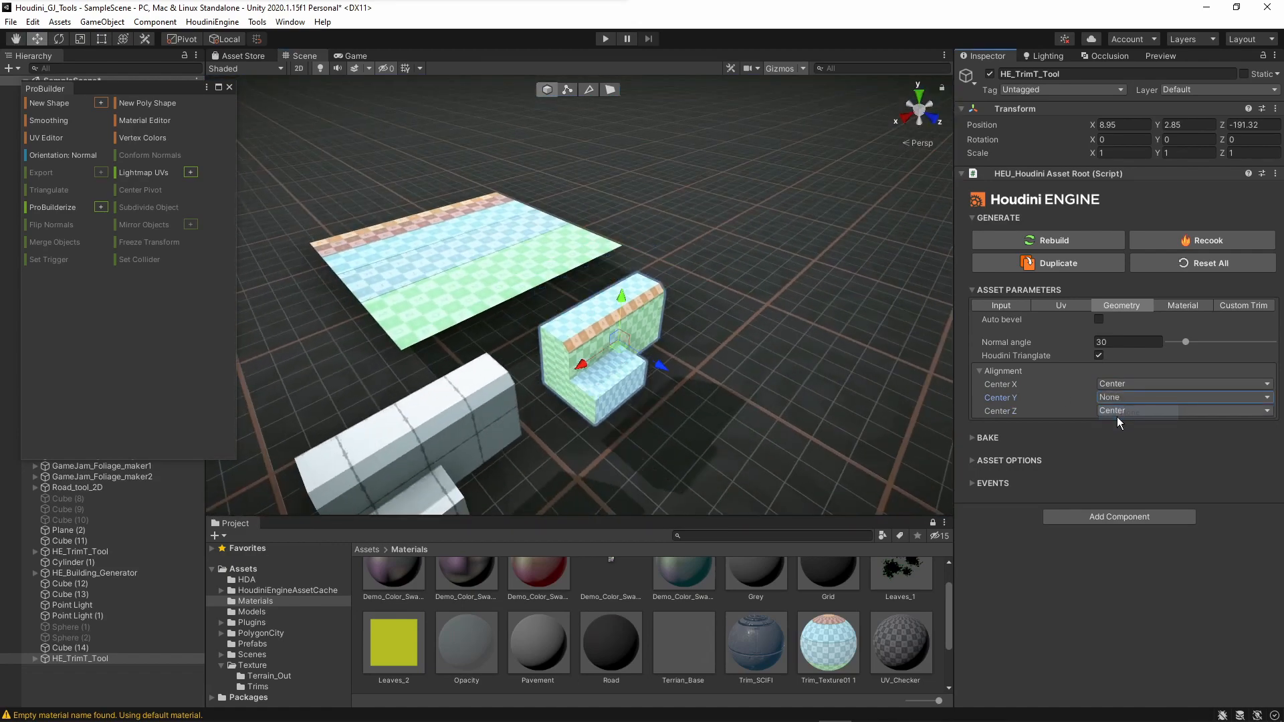
click(1118, 397)
click(1132, 441)
Step: Review the trim tool's Material parameters and its Custom Trim options for using an ID/color map
right_drag(675, 328, 737, 362)
click(1146, 302)
click(1171, 305)
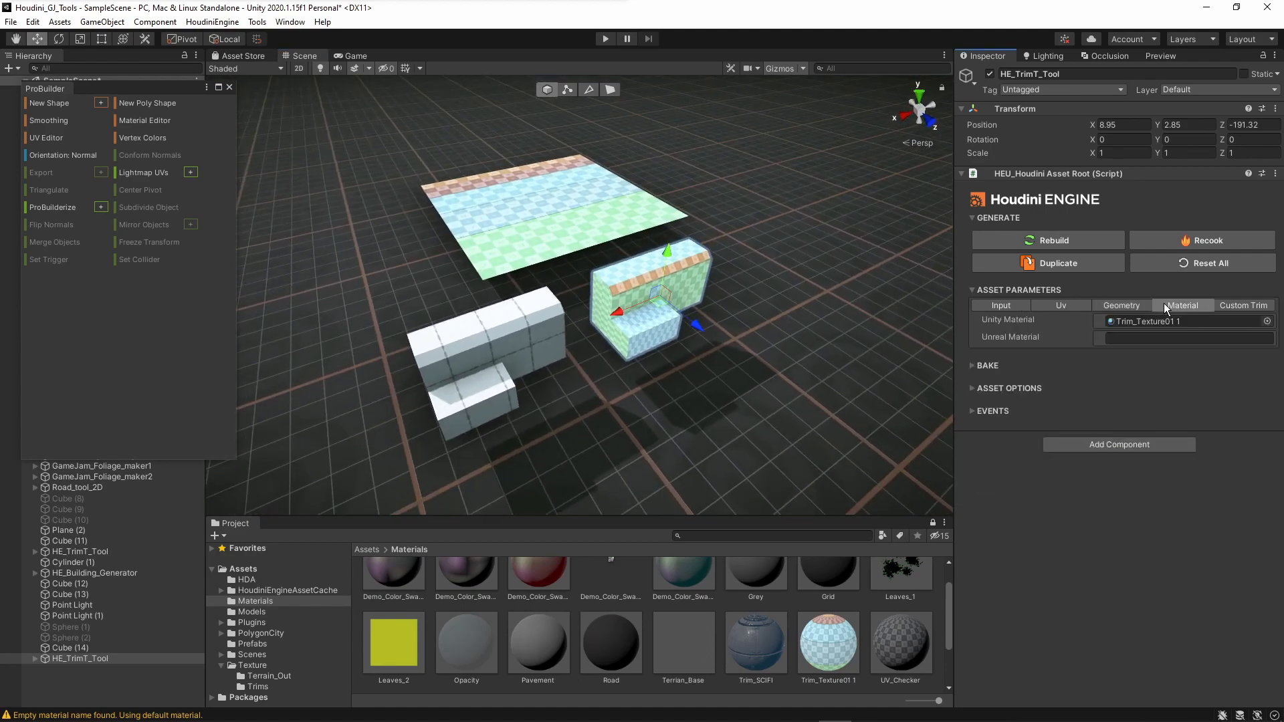
click(1232, 305)
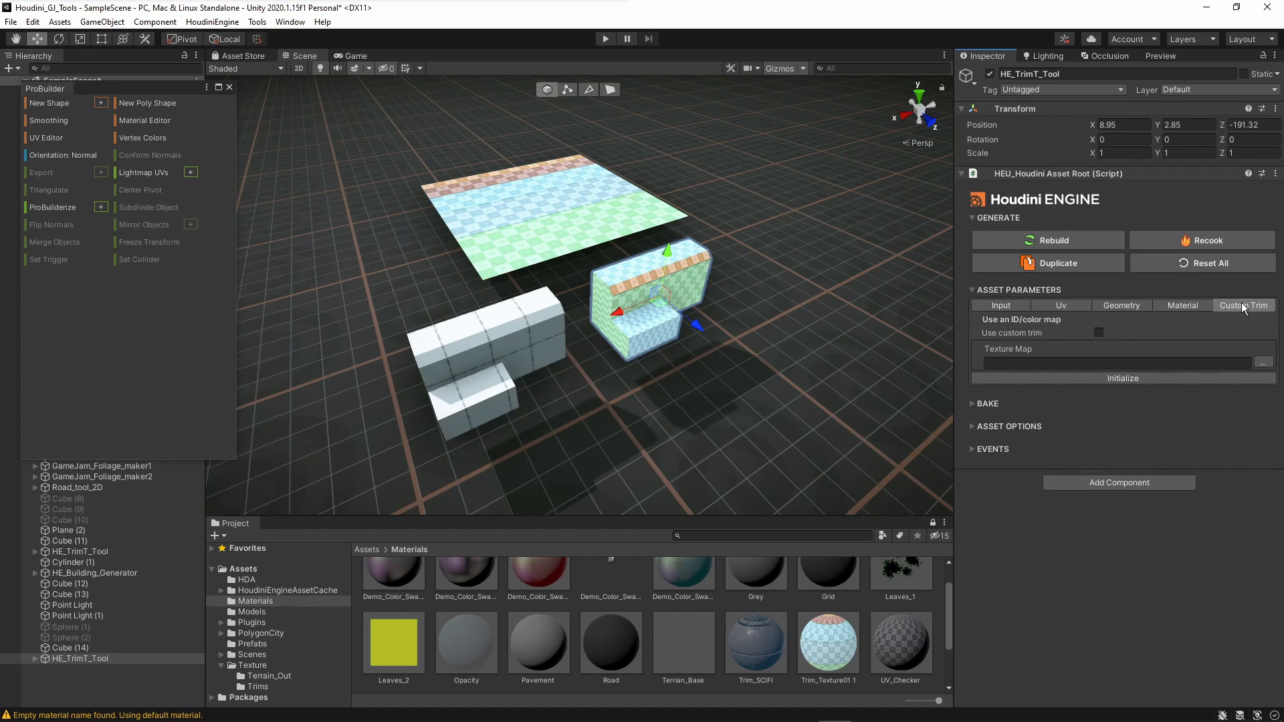
right_drag(725, 359, 744, 375)
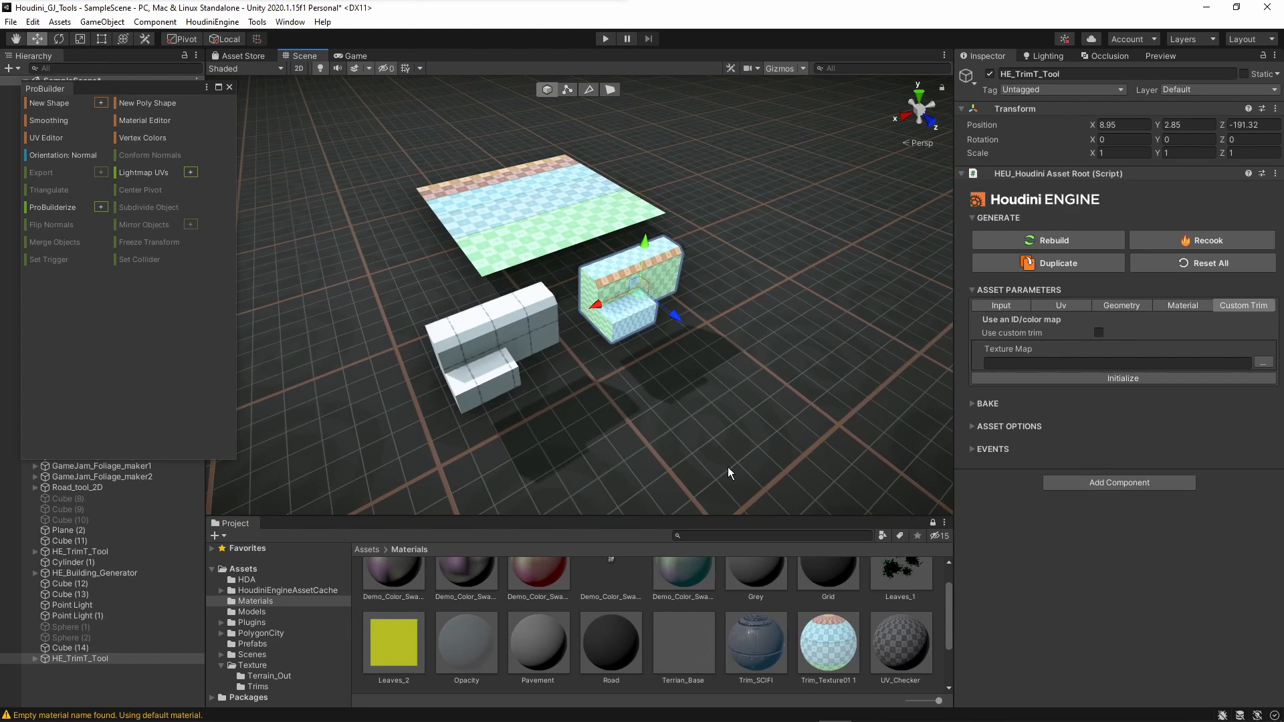
Step: Apply the Trim_SCIFI material to the reference plane and activate the trim tool's empty Texture Map path for editing
drag(748, 628, 562, 233)
right_drag(548, 220, 570, 273)
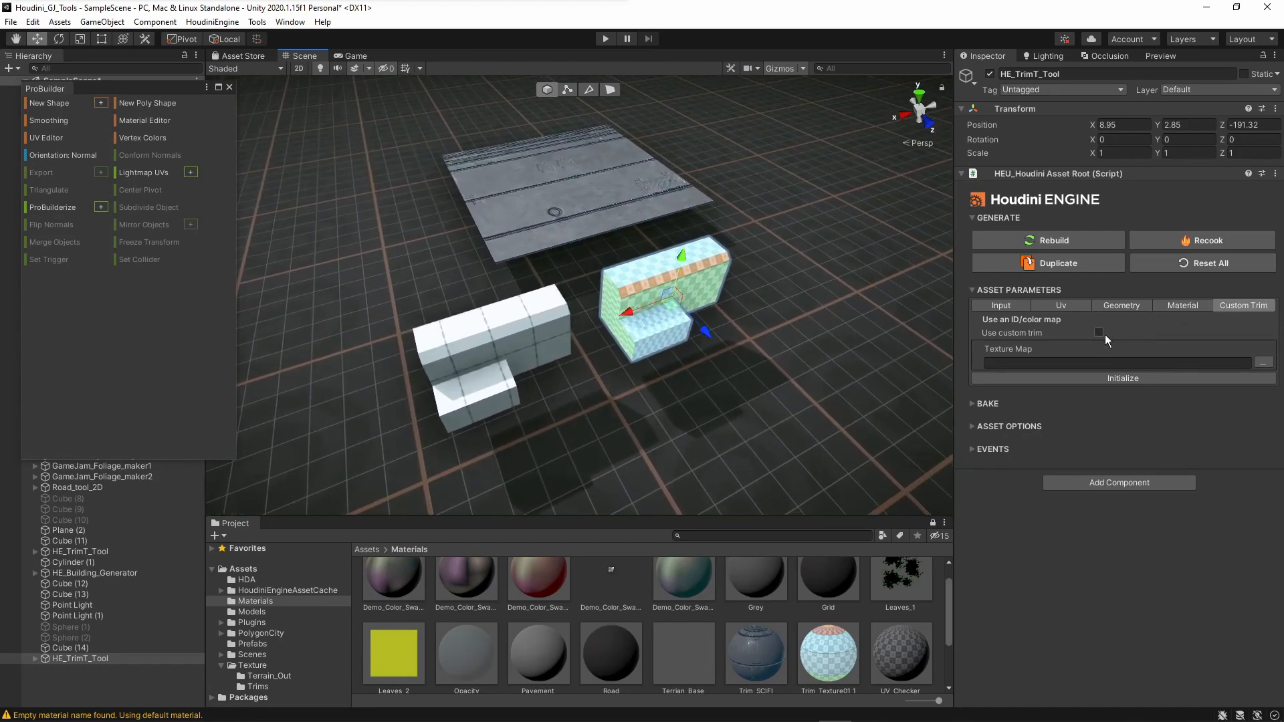
click(1030, 363)
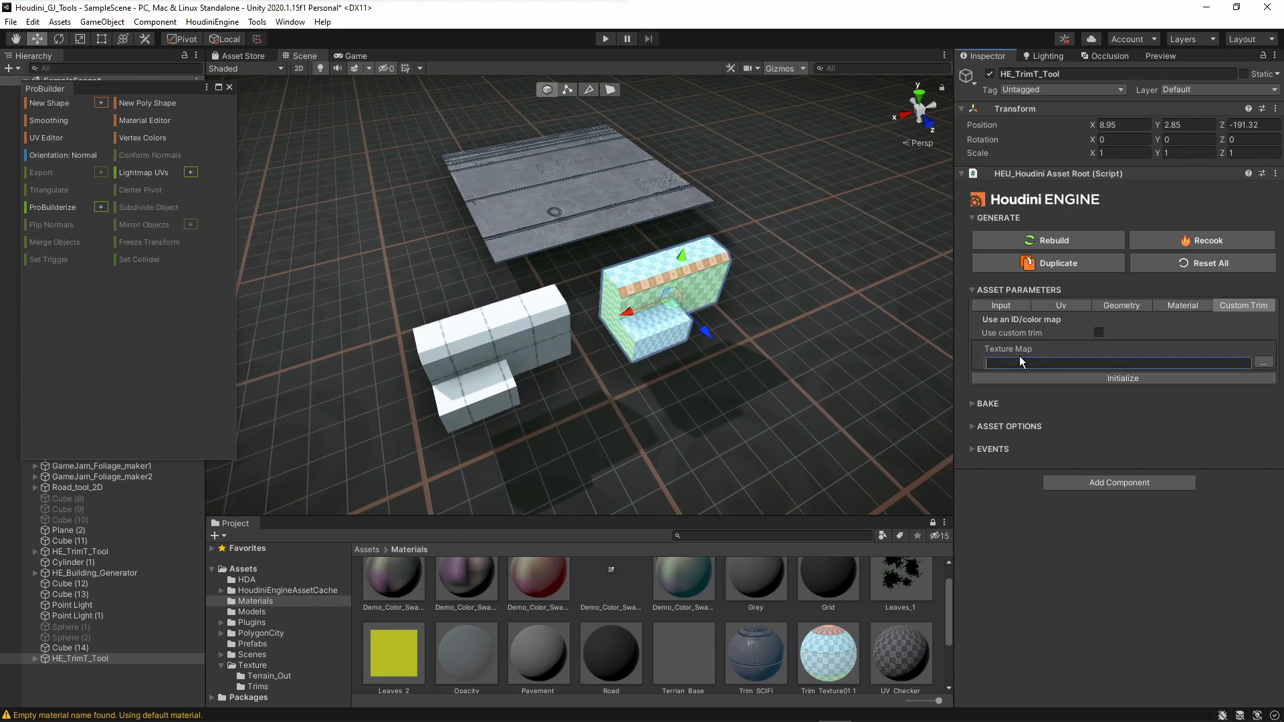
Step: Open the Texture/Trims folder and show the Trim_Layout_ID03 texture in a widened preview
click(266, 665)
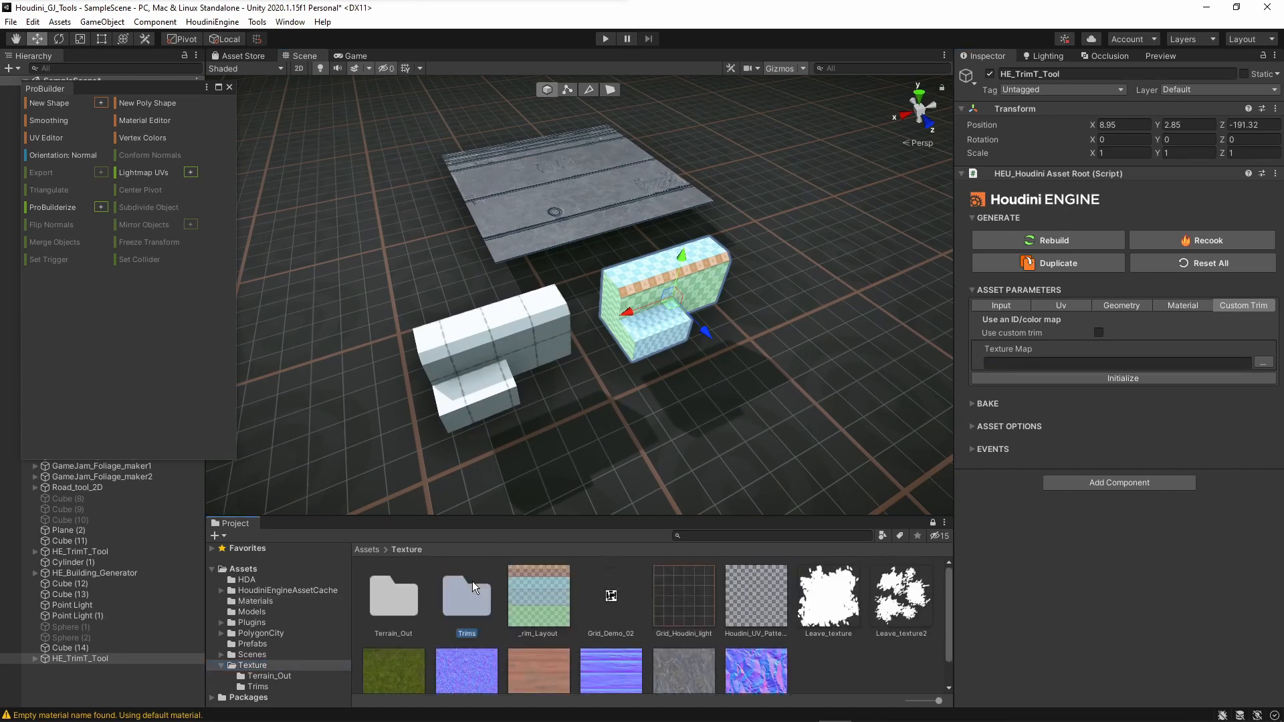
double_click(472, 581)
click(836, 612)
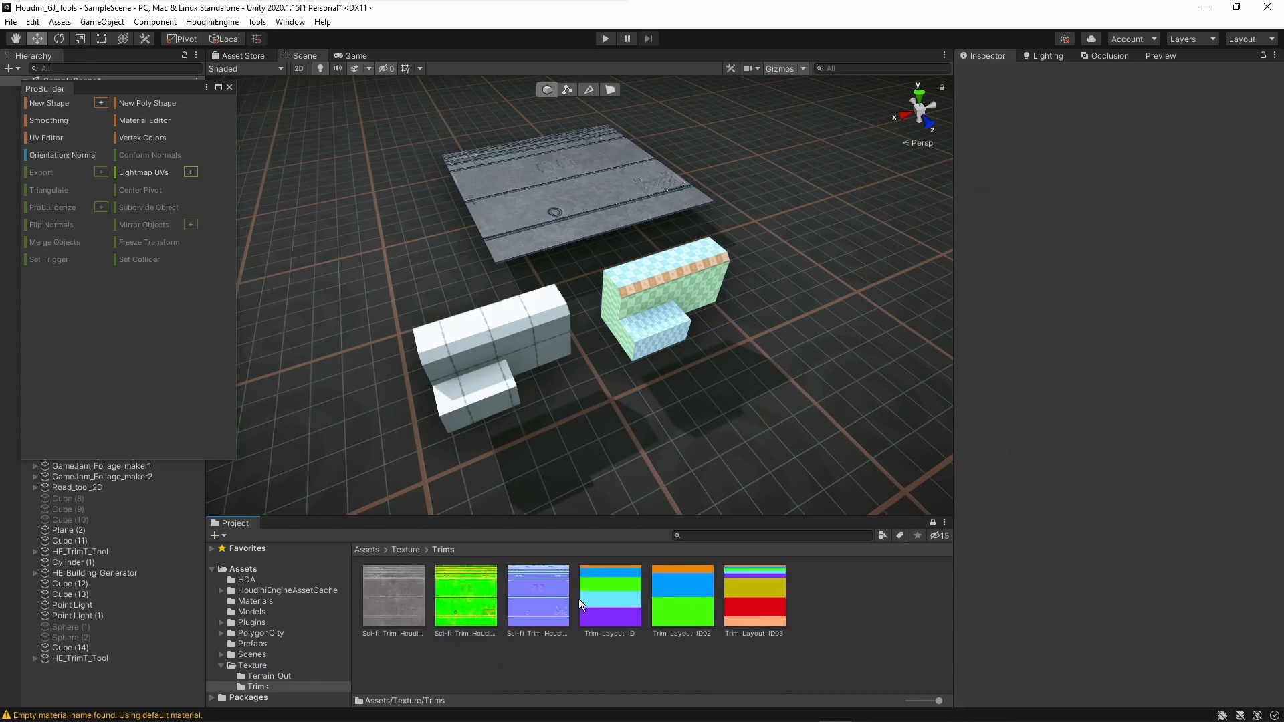
click(1159, 56)
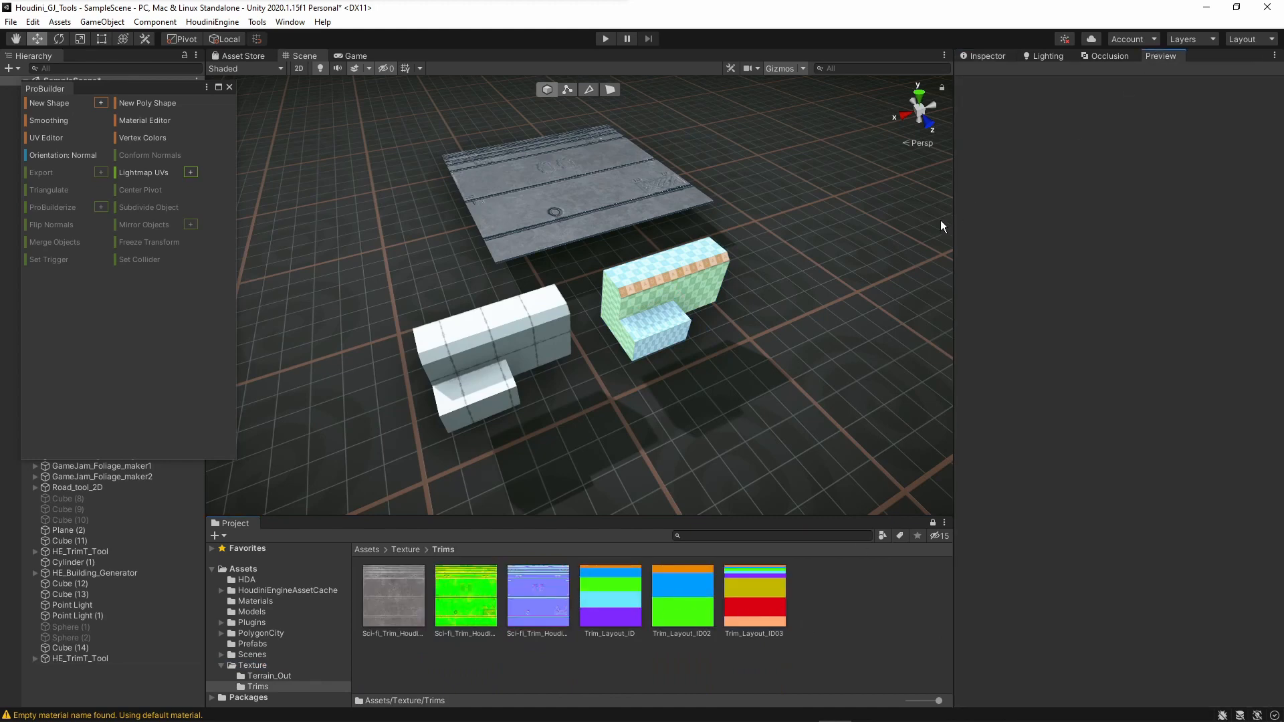
drag(954, 217, 792, 254)
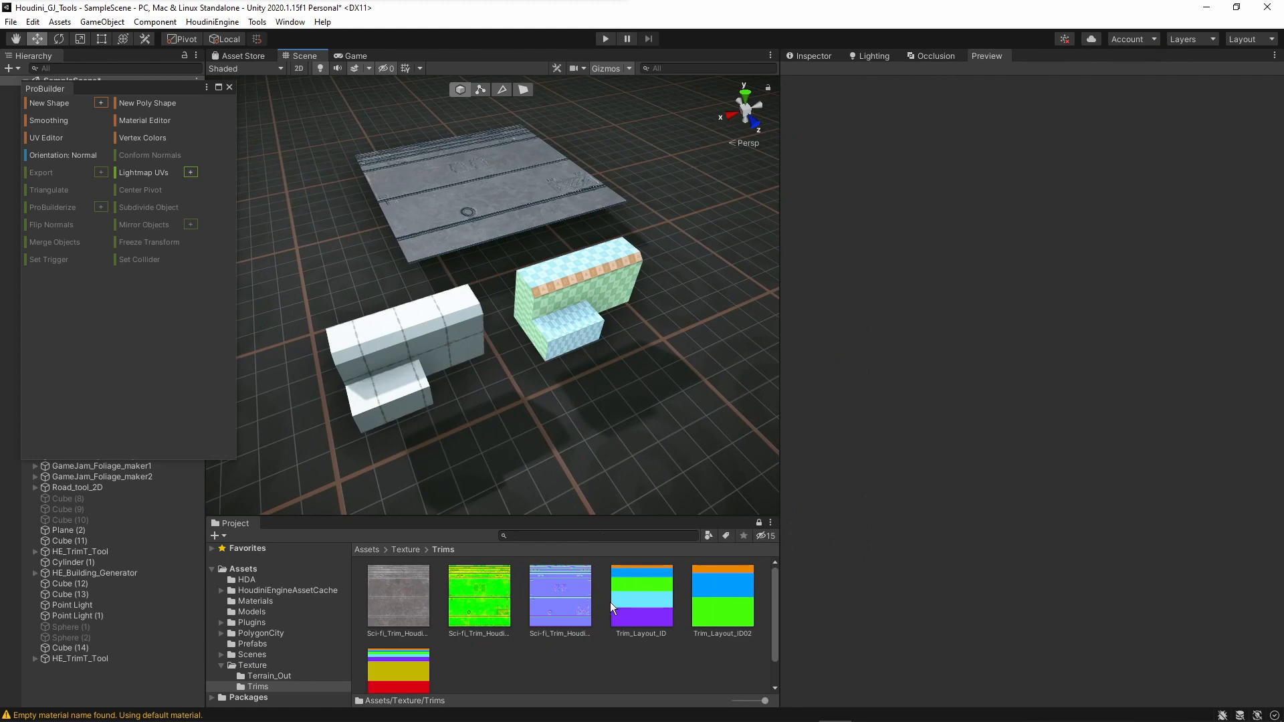
scroll(610, 602, down, 1)
click(377, 669)
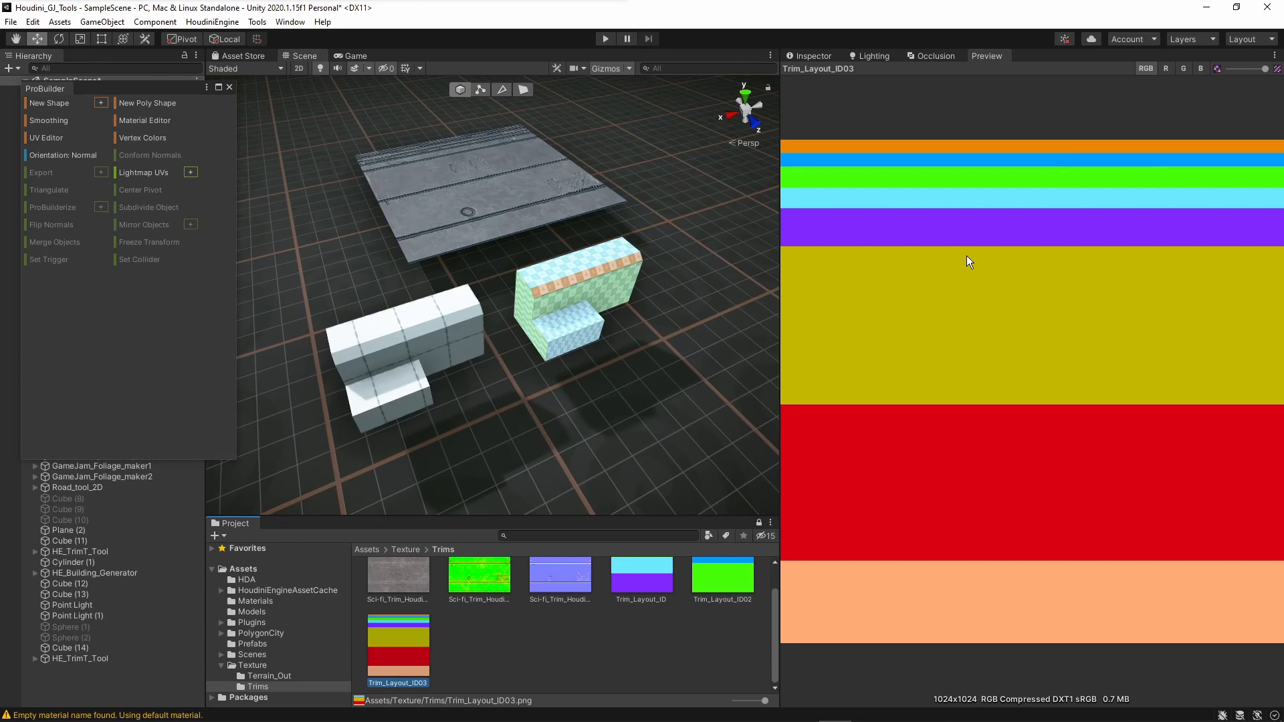
Step: Compare the Sci-fi_Trim_Houdini_basecolor texture with the Trim_Layout_ID03 color map by alternating their previews
scroll(411, 589, up, 1)
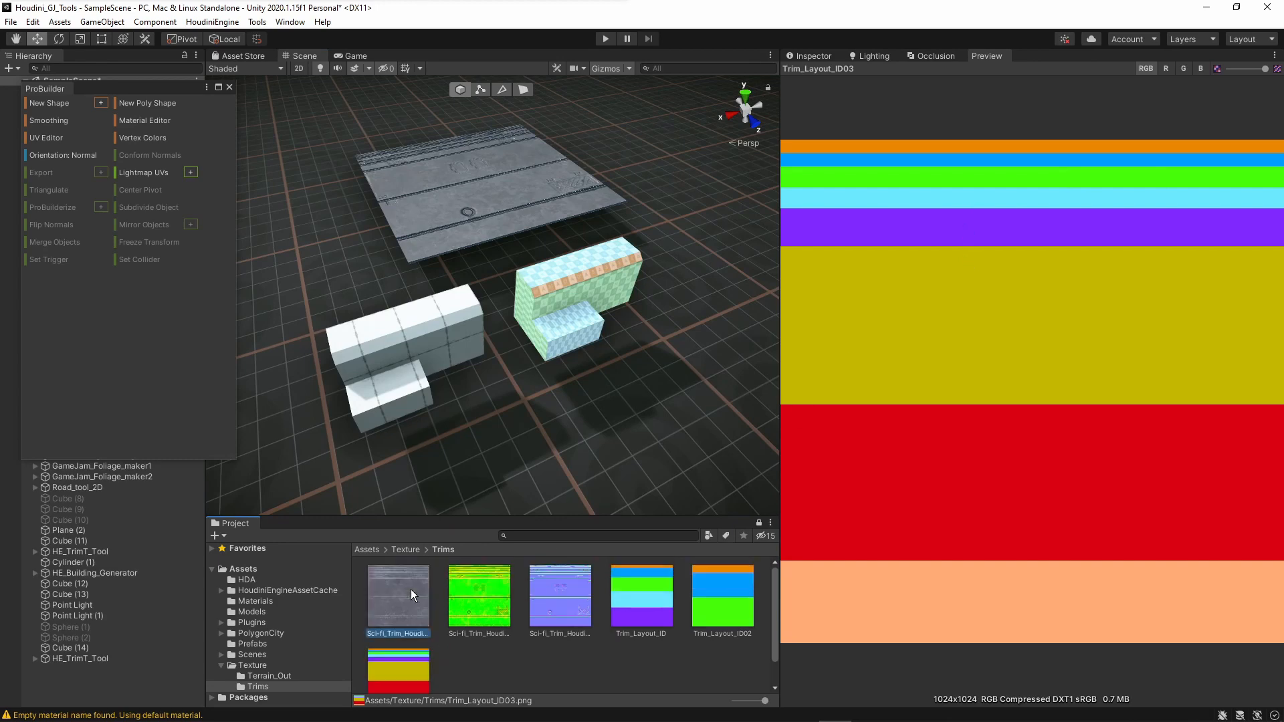
click(403, 603)
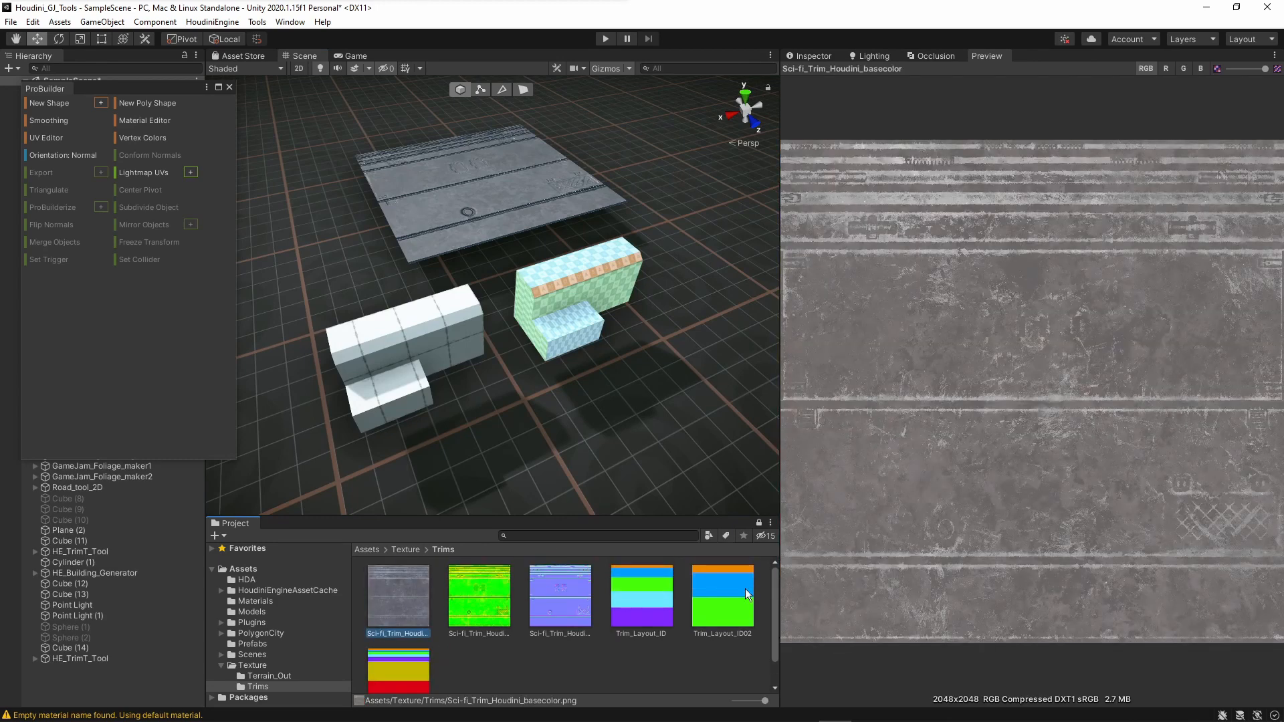
click(404, 666)
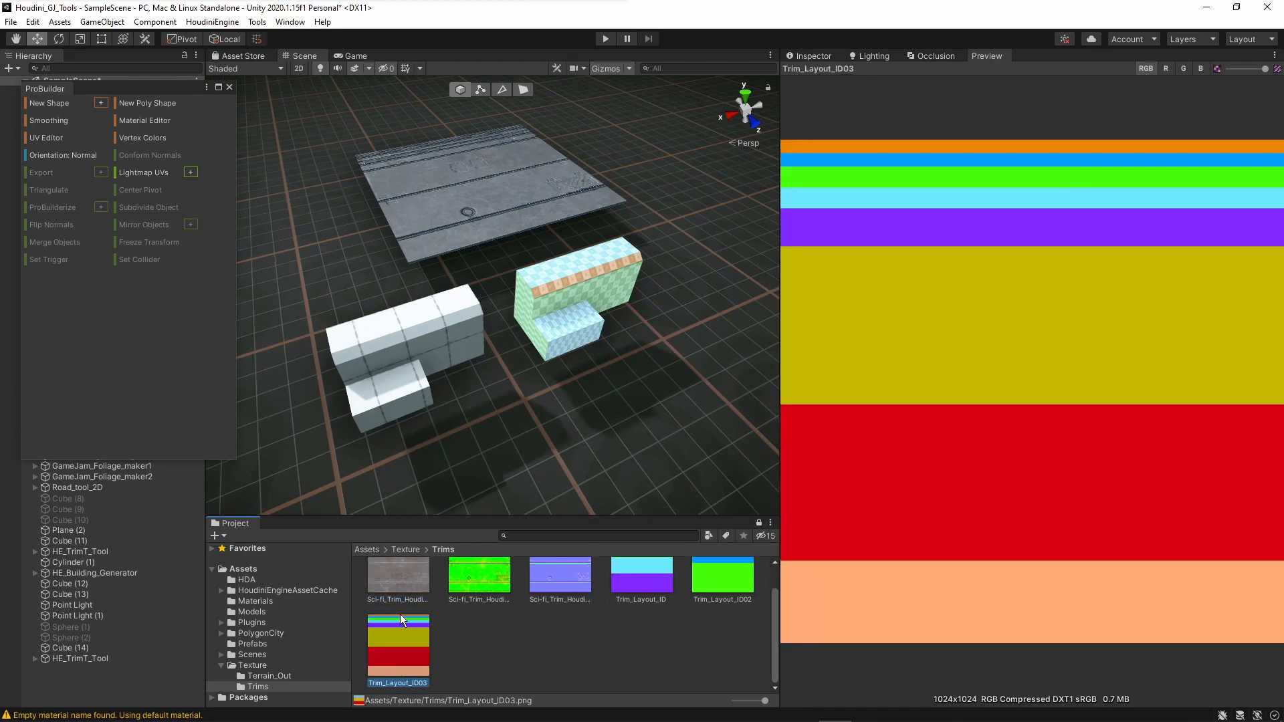
click(404, 585)
click(396, 661)
click(404, 584)
click(399, 650)
click(414, 583)
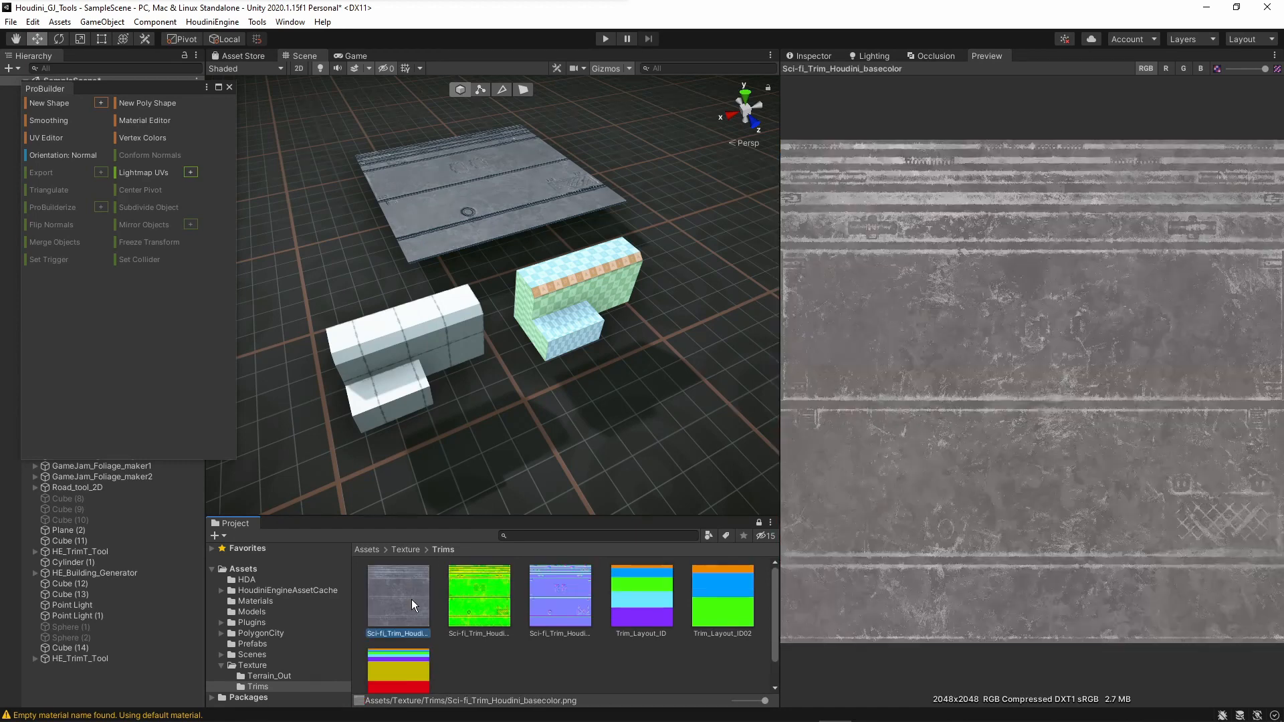
click(404, 656)
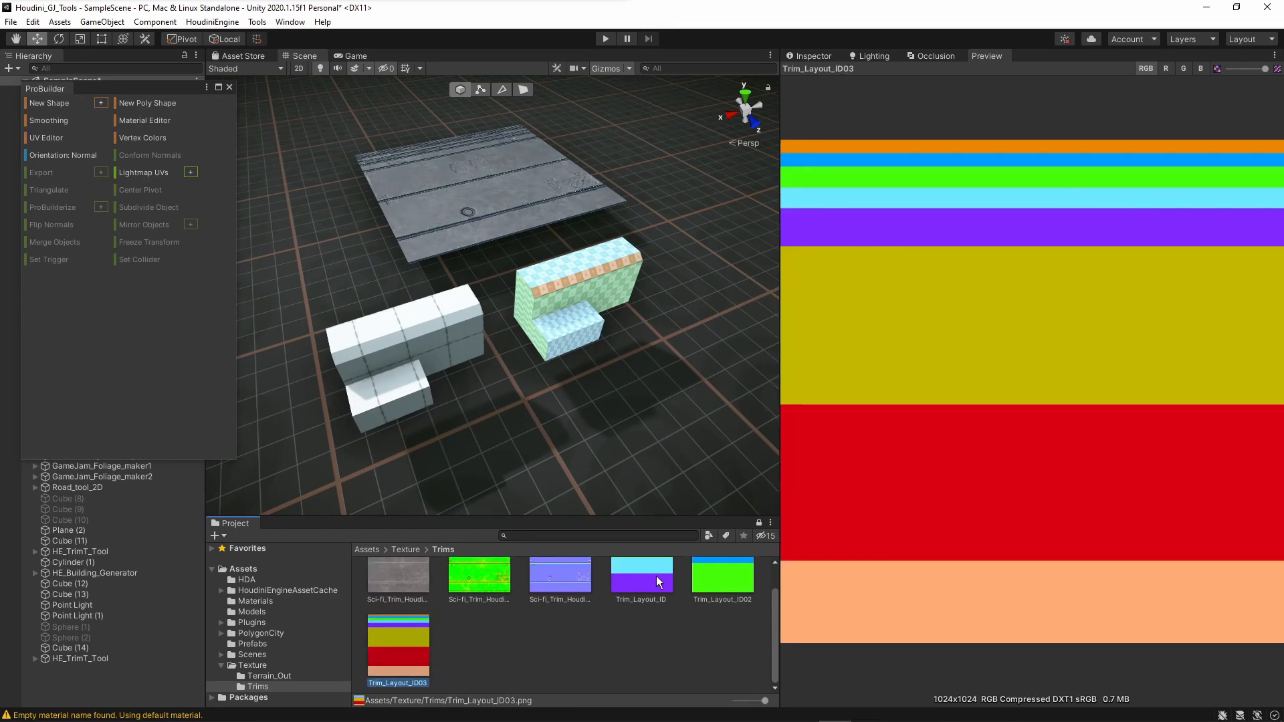
Step: Preview Trim_Layout_ID, Trim_Layout_ID02 and the remaining sci-fi trim maps, and compare their strips with Trim_Layout_ID03
click(656, 576)
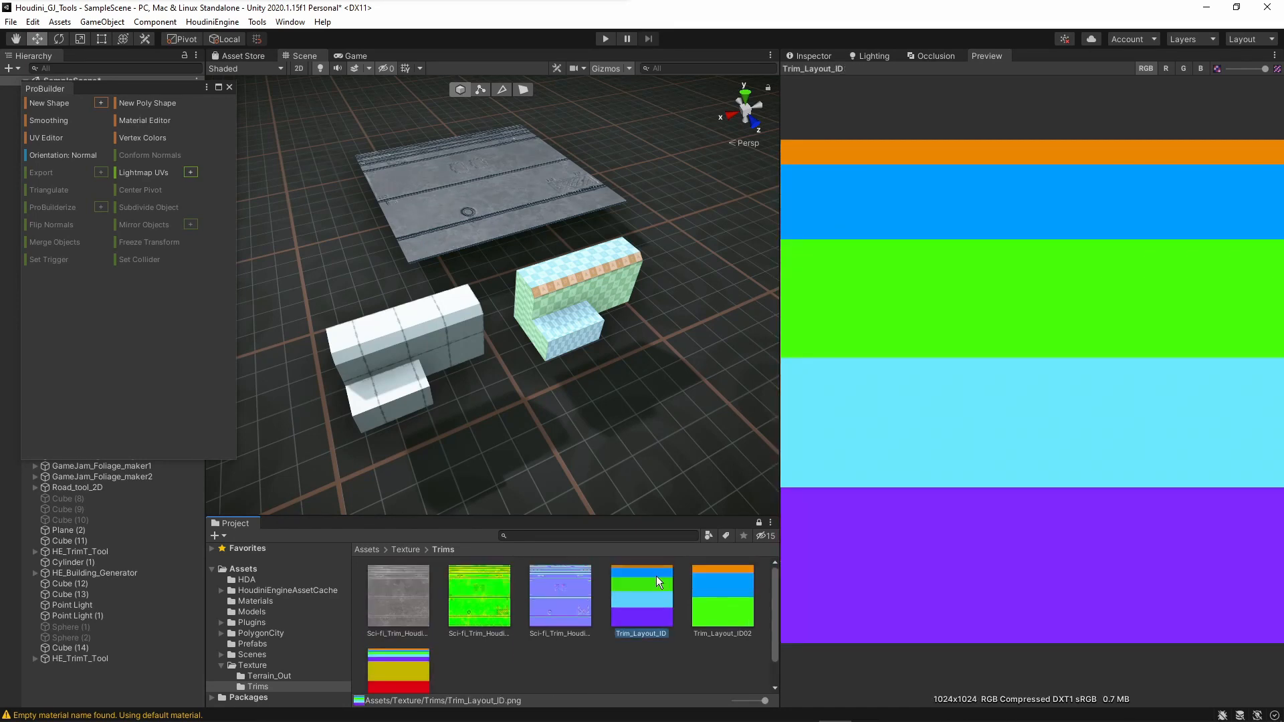
click(712, 596)
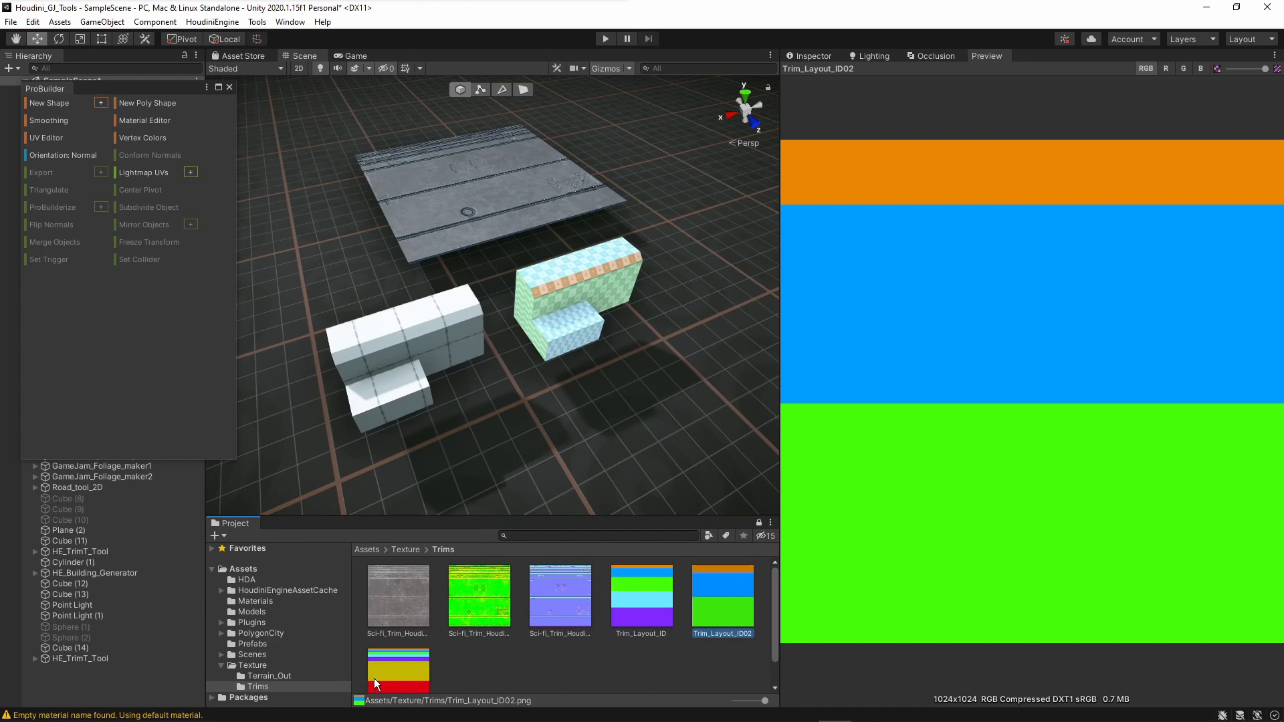
click(415, 667)
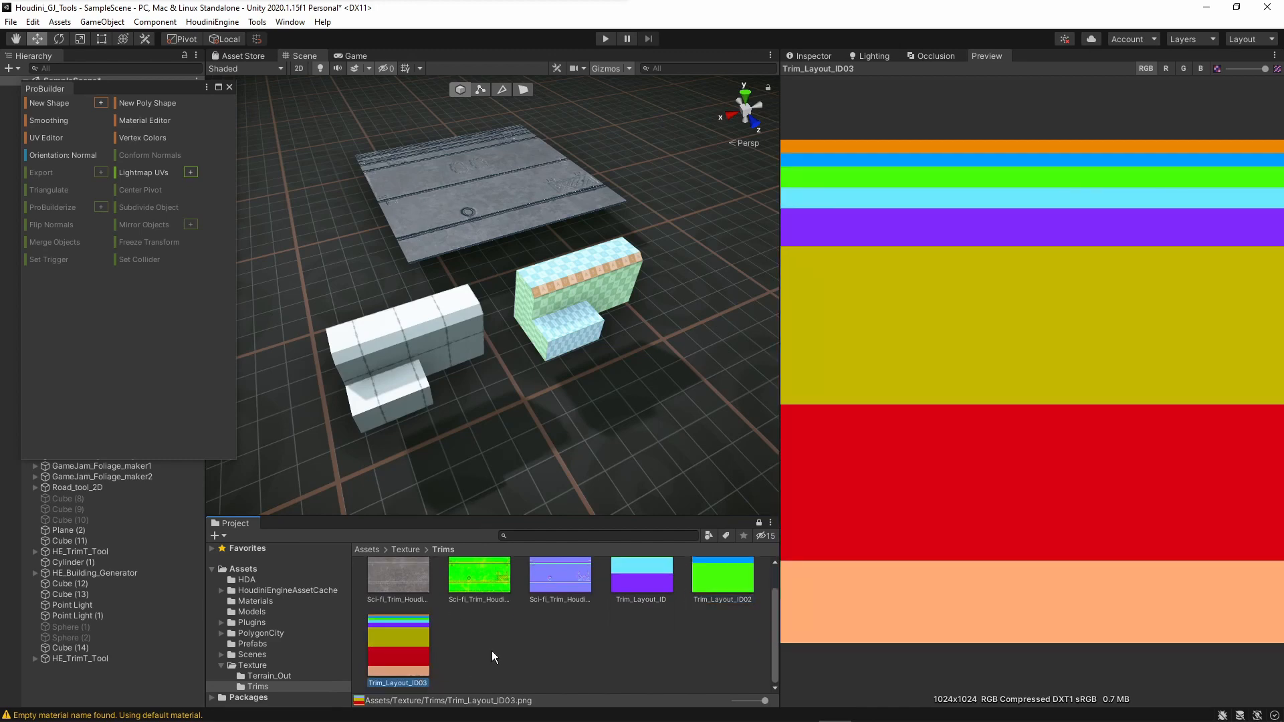
click(418, 590)
click(470, 600)
click(559, 594)
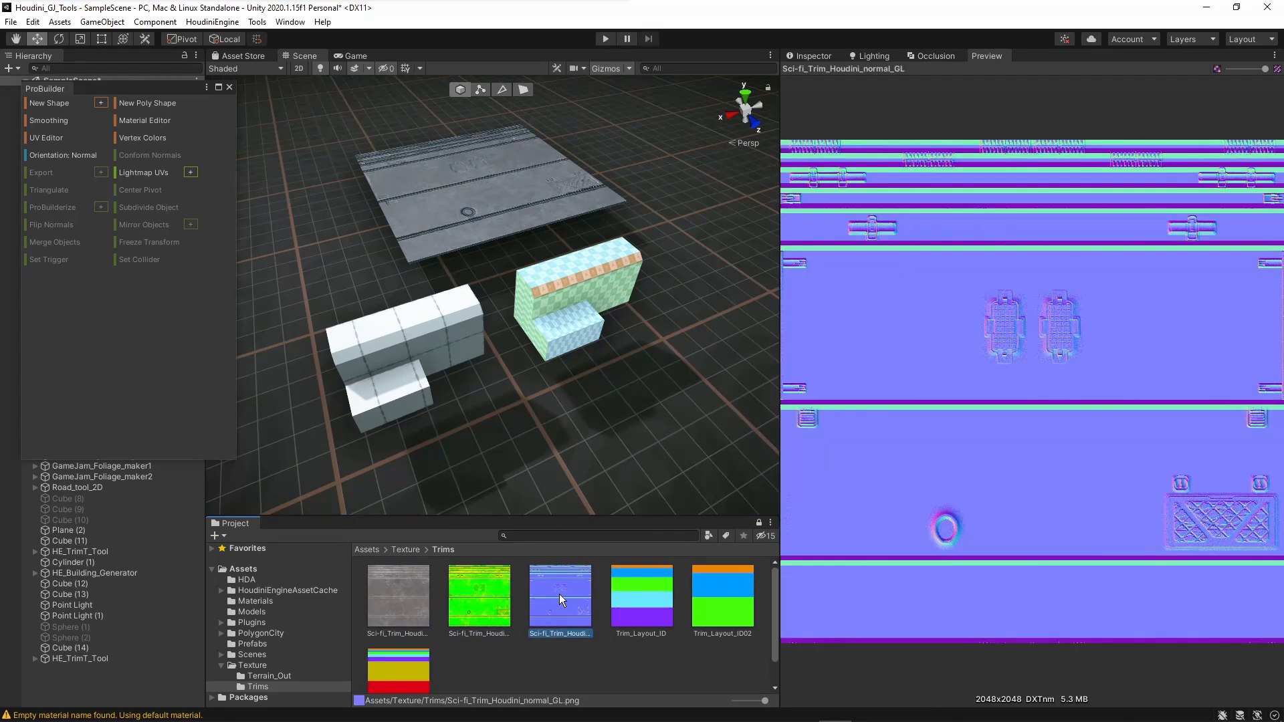
click(404, 604)
scroll(408, 670, down, 1)
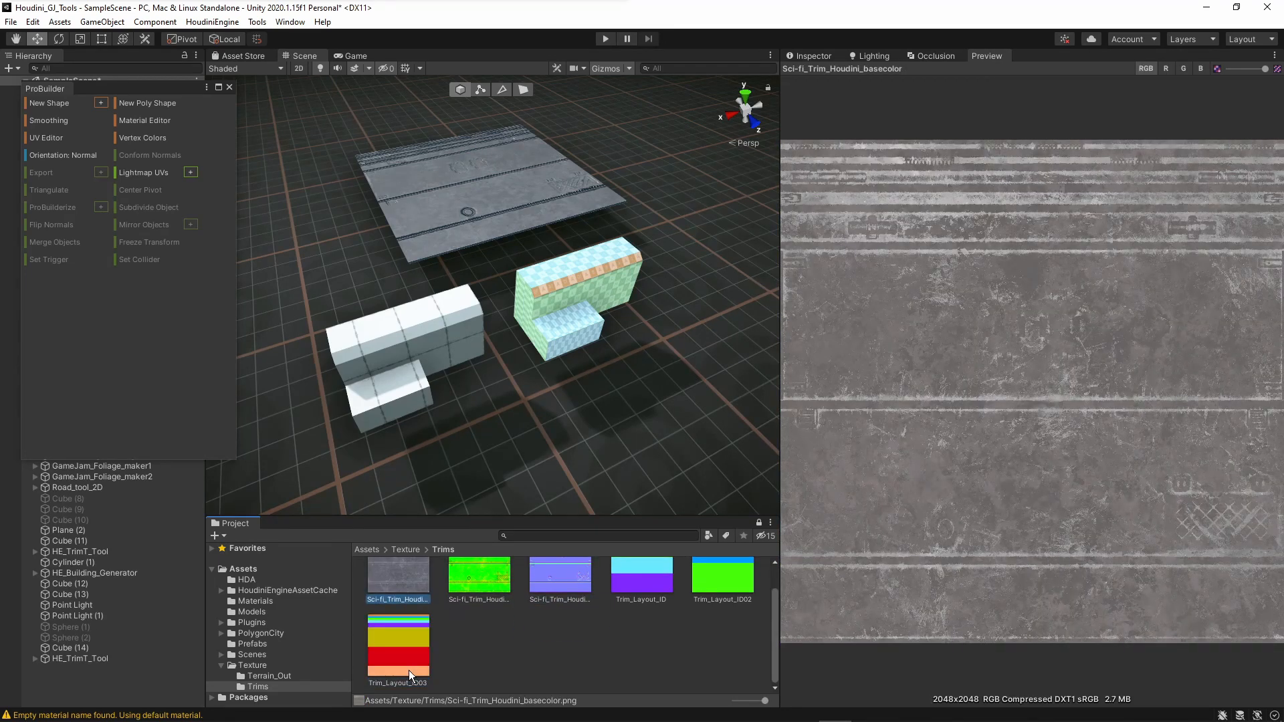
click(409, 673)
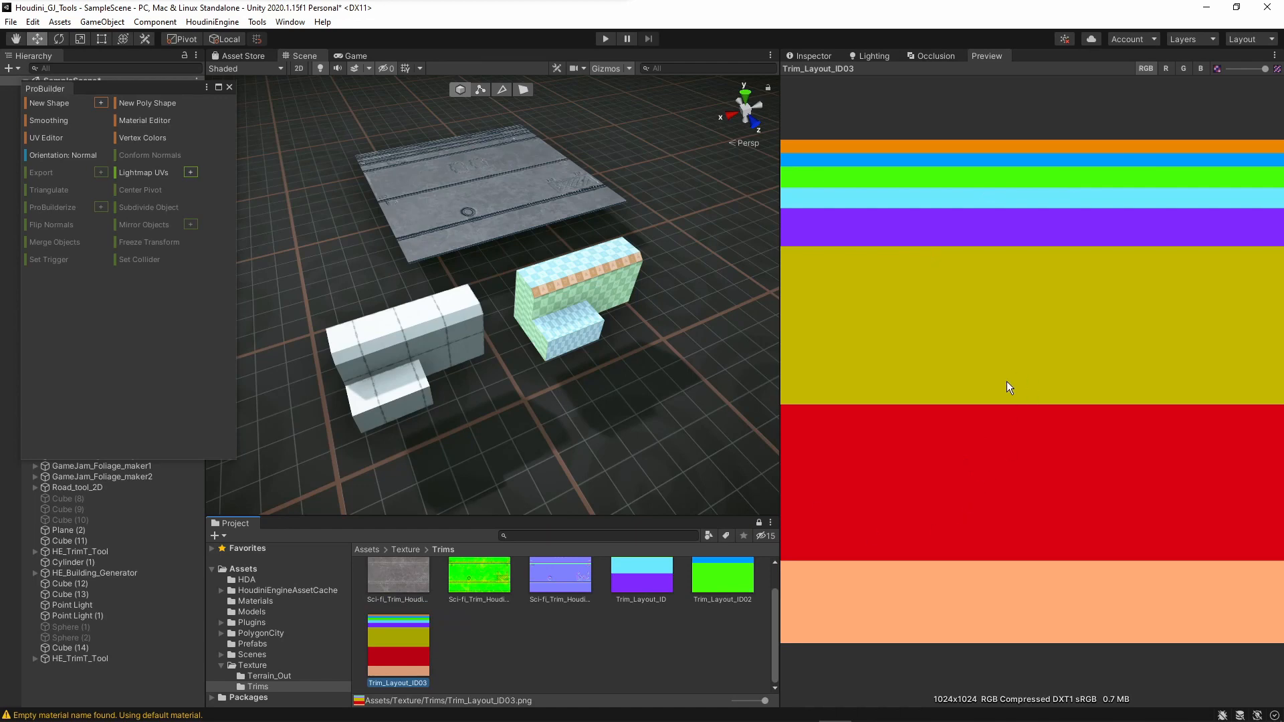
Step: Return to the object properties at a narrower width, reselect HE_TrimT_Tool and enable Use custom trim
click(811, 68)
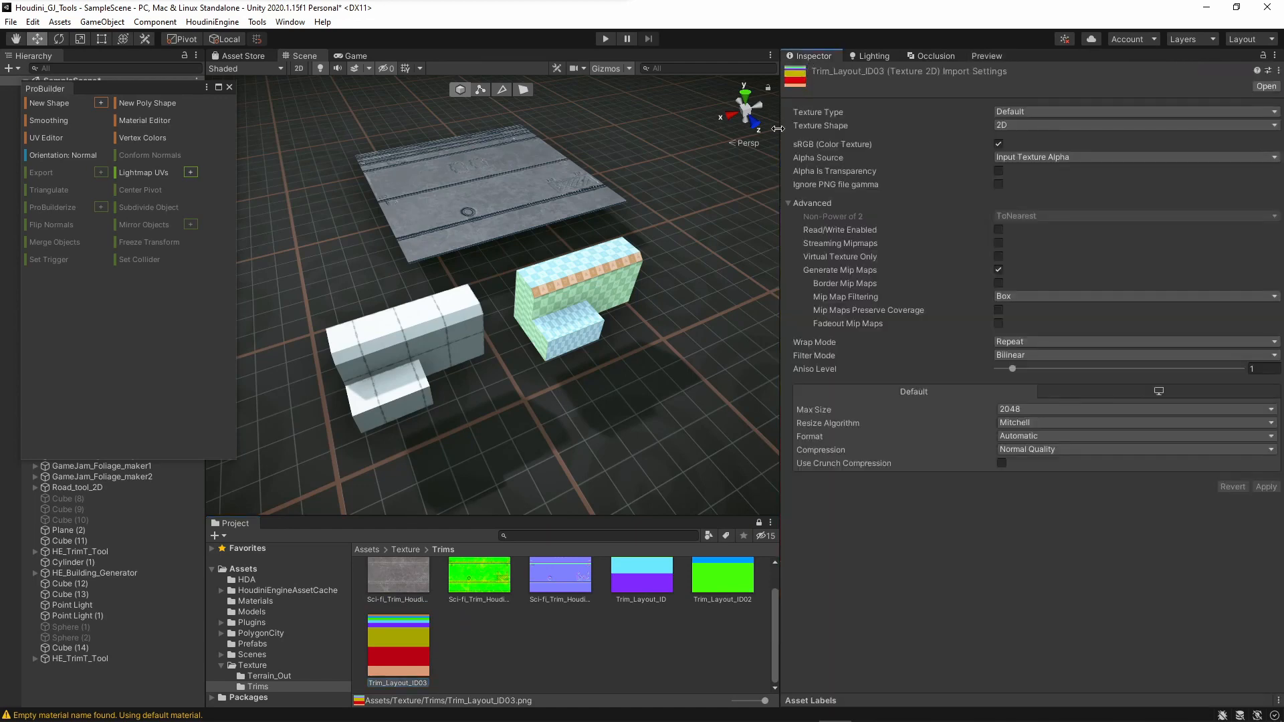
drag(779, 129, 1007, 150)
click(717, 257)
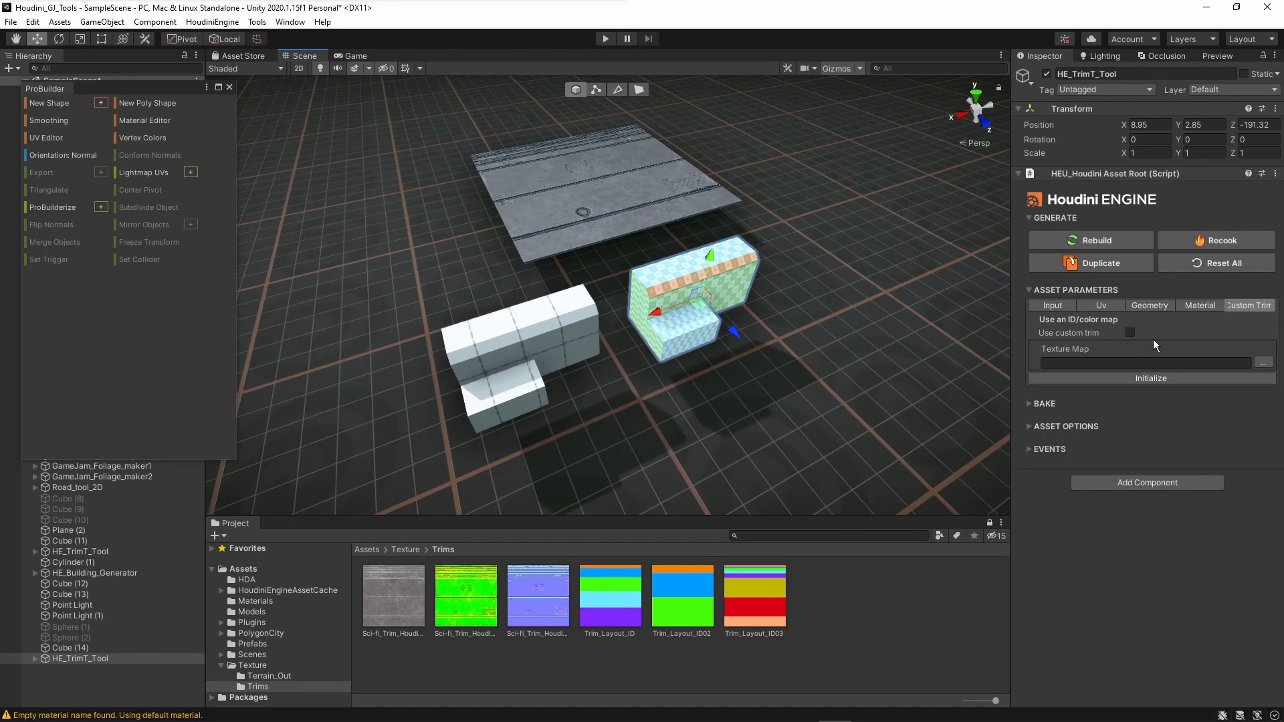
click(1131, 332)
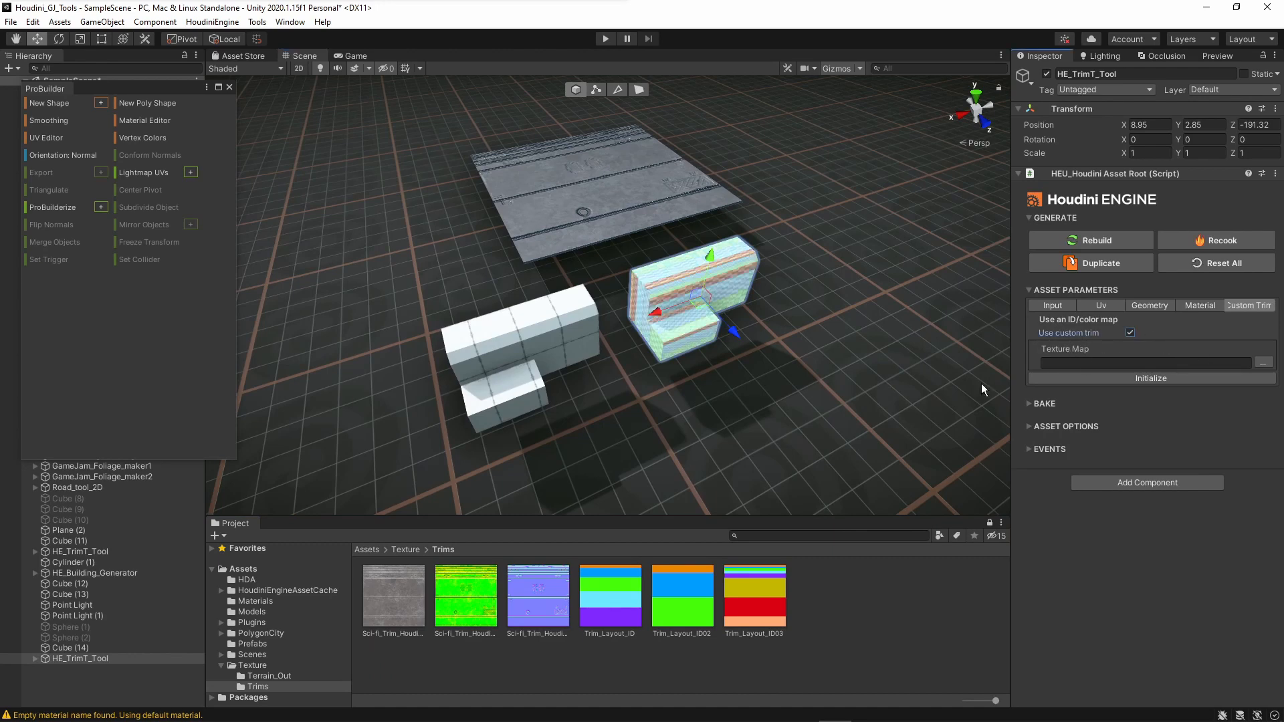
Step: Load Trim_Layout_ID03.png from the Trims folder as the custom trim's texture map and initialize it
click(1263, 363)
click(588, 357)
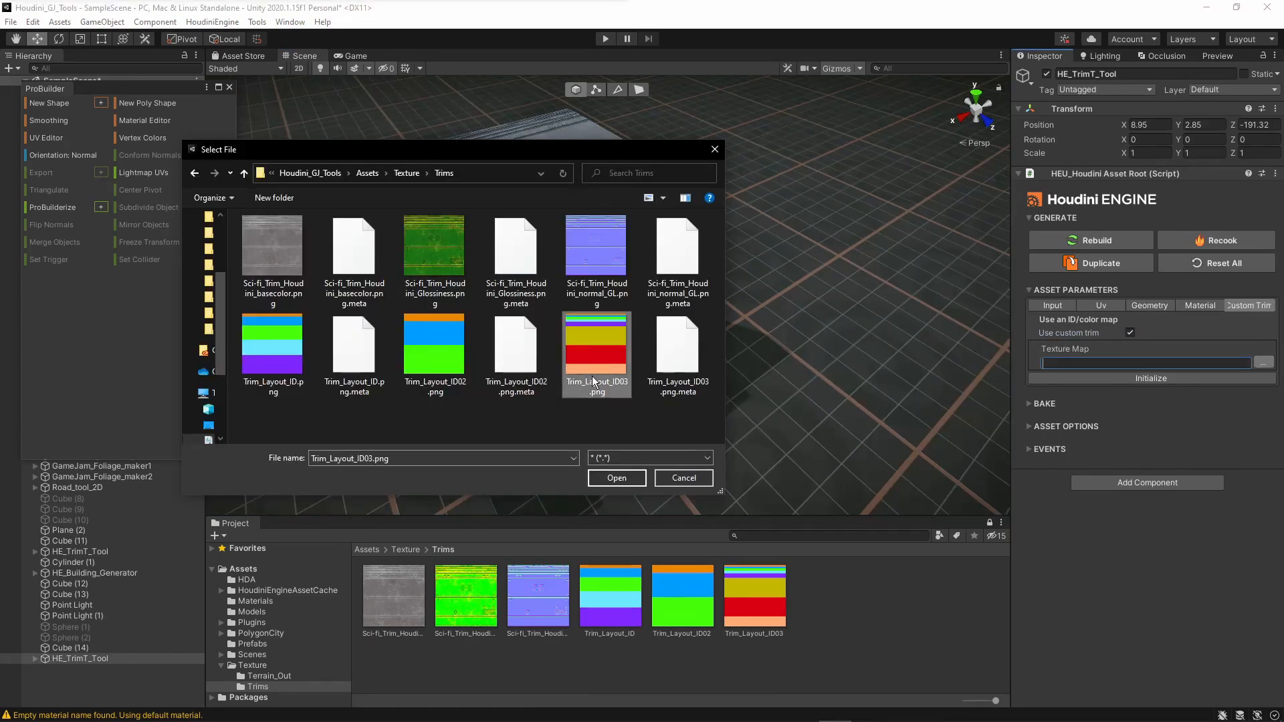
click(611, 479)
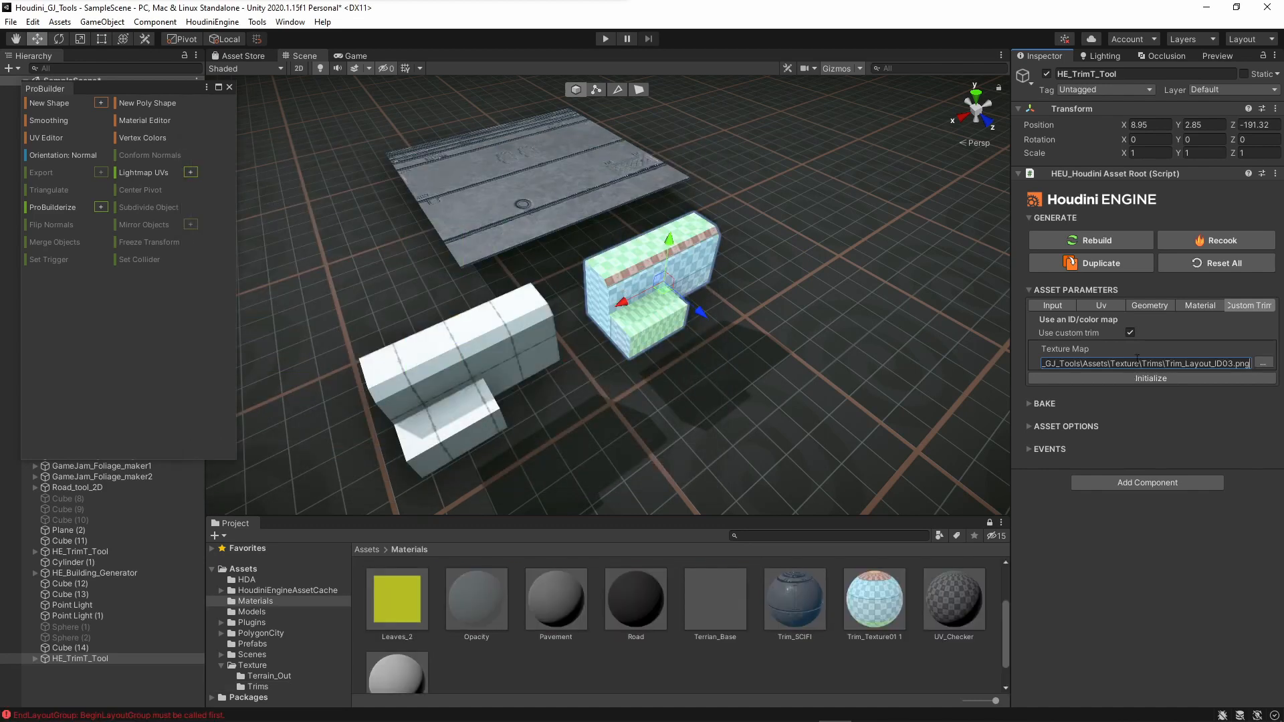
click(1145, 380)
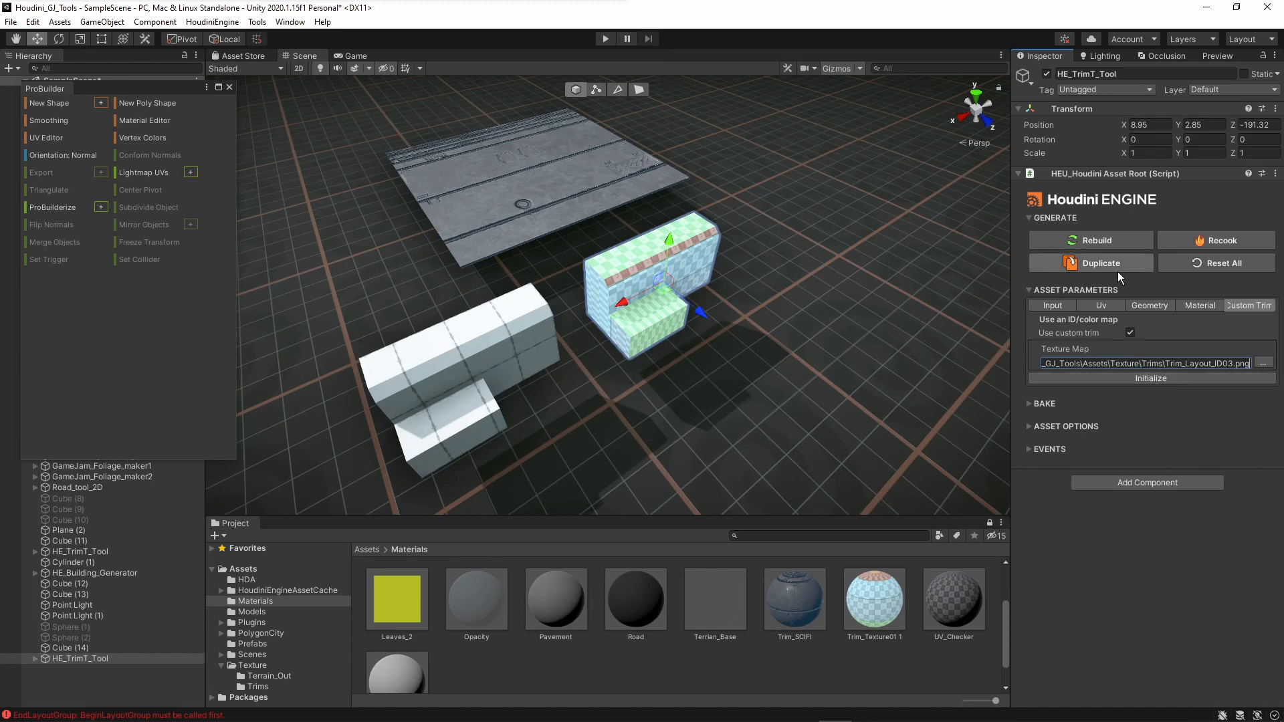
Step: Assign Trim_SCIFI as the trim tool's Unity Material and examine the sci-fi trims on the block up close
click(1188, 307)
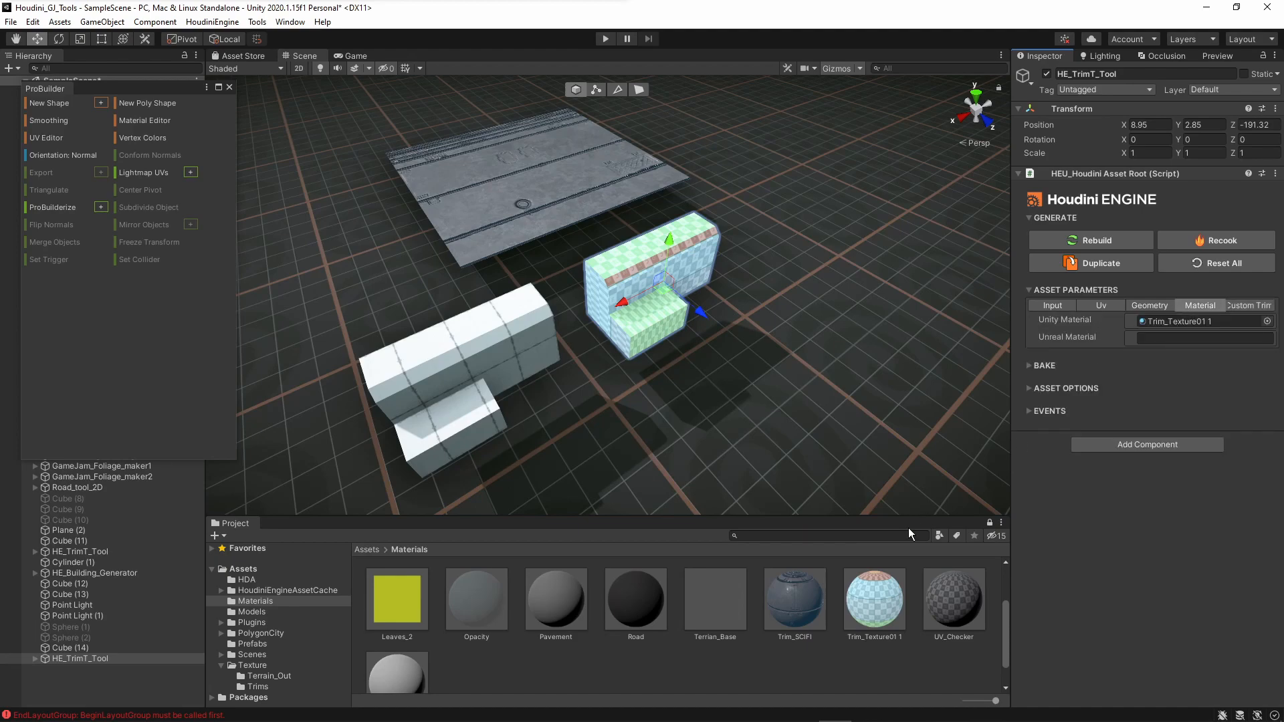
drag(795, 601, 1184, 324)
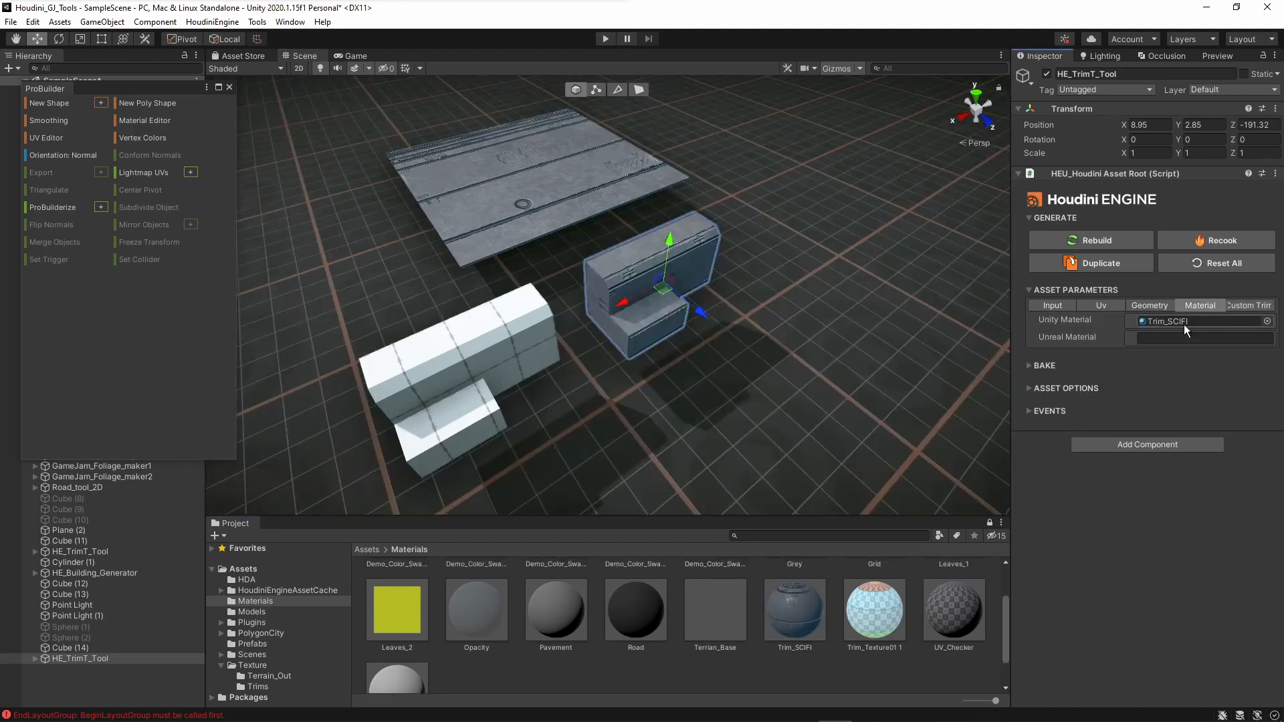
right_drag(823, 379, 832, 302)
click(733, 105)
alt+drag(733, 231, 760, 272)
right_drag(590, 314, 520, 369)
key(w)
key(s)
right_drag(830, 301, 800, 311)
key(q)
click(690, 337)
Step: Adjust the trim tool's Fitting Preference and Scale uv Height in the UV settings, then deselect it
click(1097, 305)
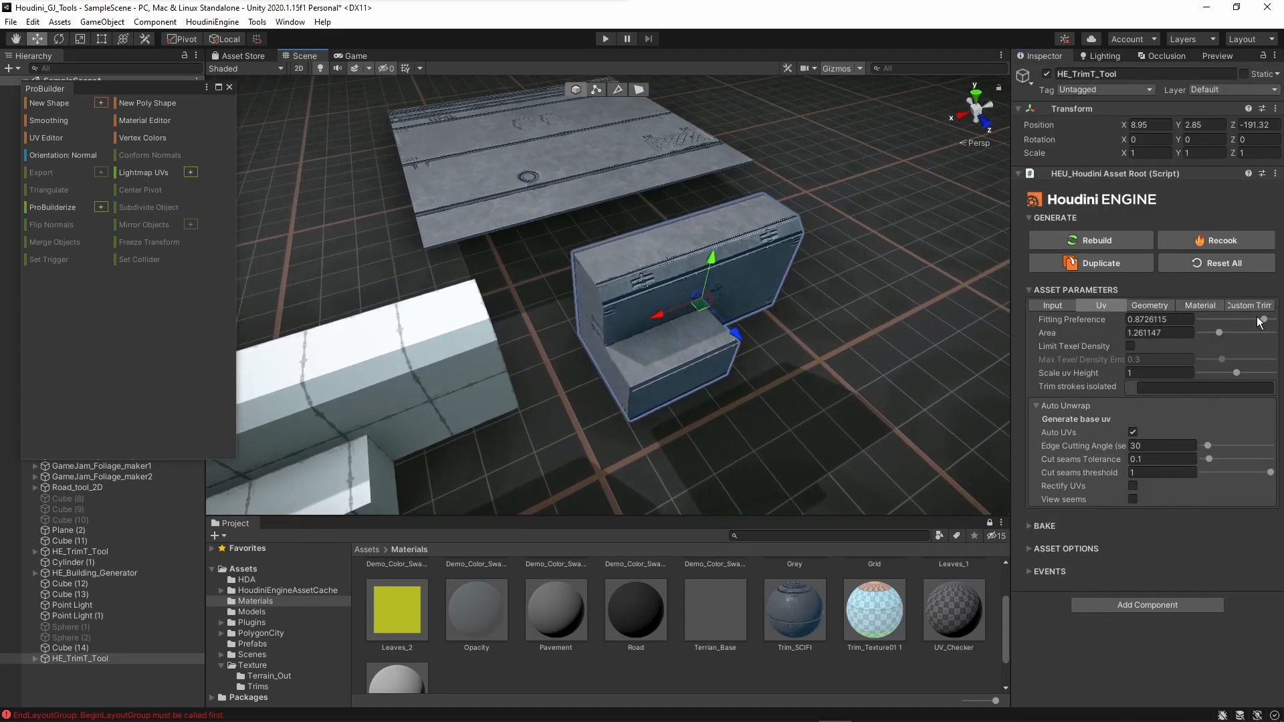
drag(1260, 319, 1204, 332)
mouse_move(1237, 373)
mouse_down()
mouse_move(1190, 376)
mouse_move(1273, 372)
mouse_move(1192, 371)
mouse_move(1235, 372)
mouse_up()
click(917, 372)
right_drag(902, 348, 736, 235)
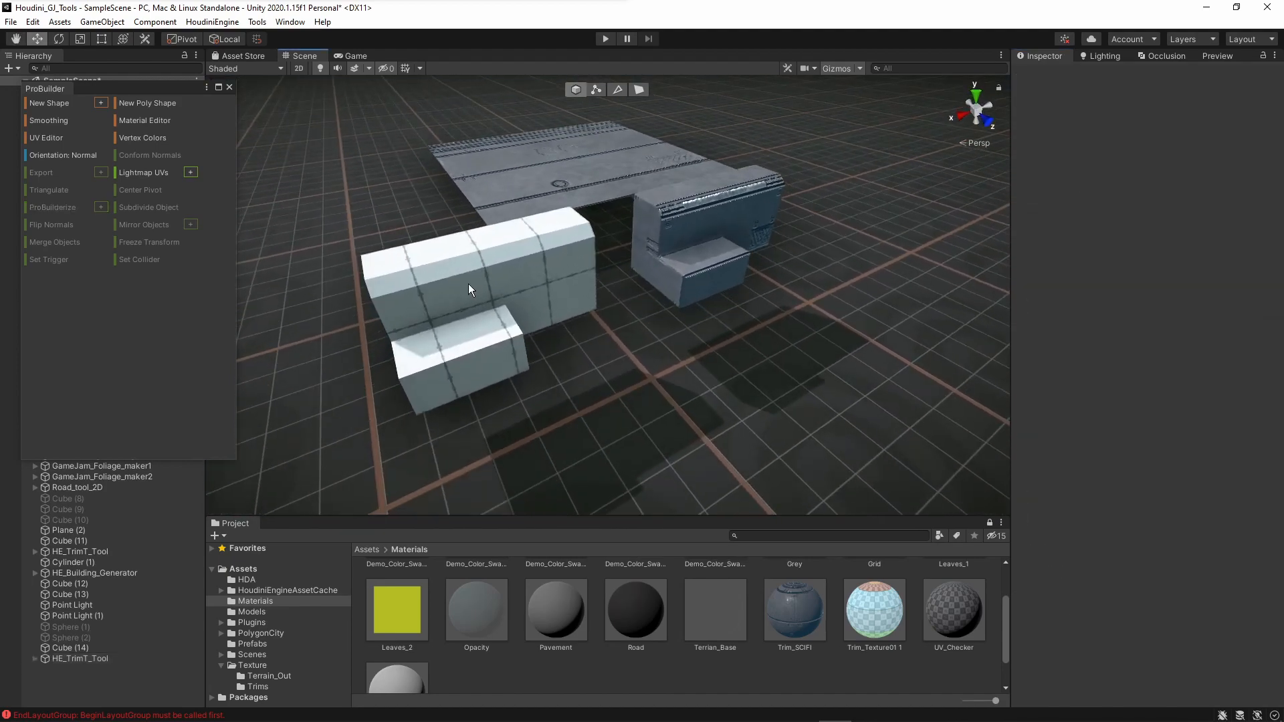
Step: Pull the front face of the lower step on the white ProBuilder block Cube (14) outward to lengthen it
click(470, 283)
right_drag(592, 260, 498, 164)
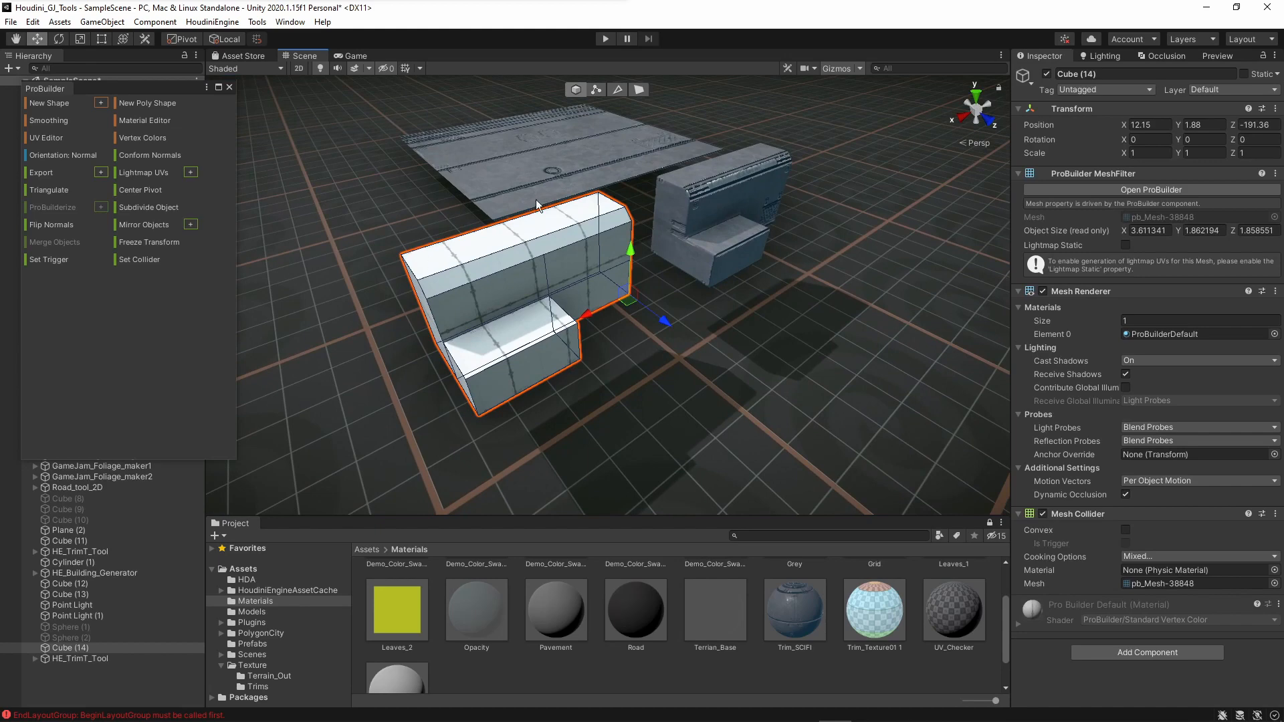
click(641, 91)
click(530, 355)
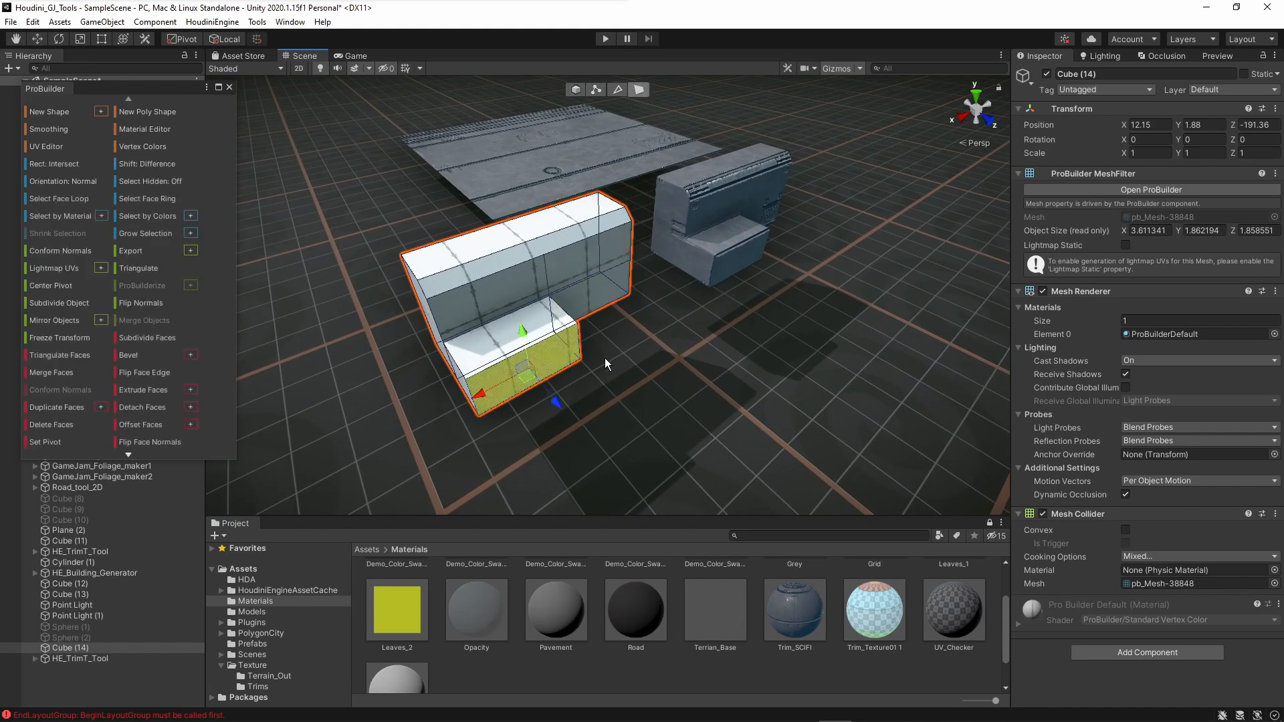
drag(554, 401, 645, 473)
right_drag(599, 294, 631, 235)
click(522, 251)
Step: Select the HE_TrimT_Tool root asset and examine how the sci-fi trims fit the reshaped block
click(699, 182)
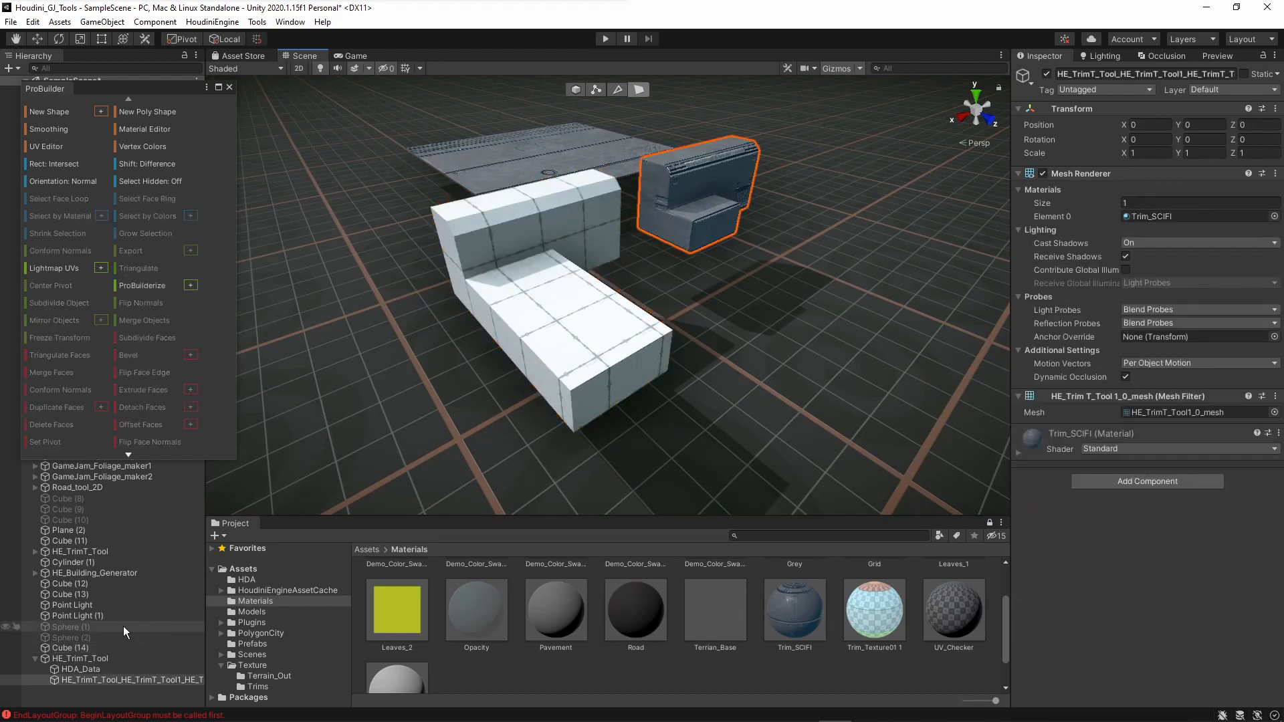
click(81, 660)
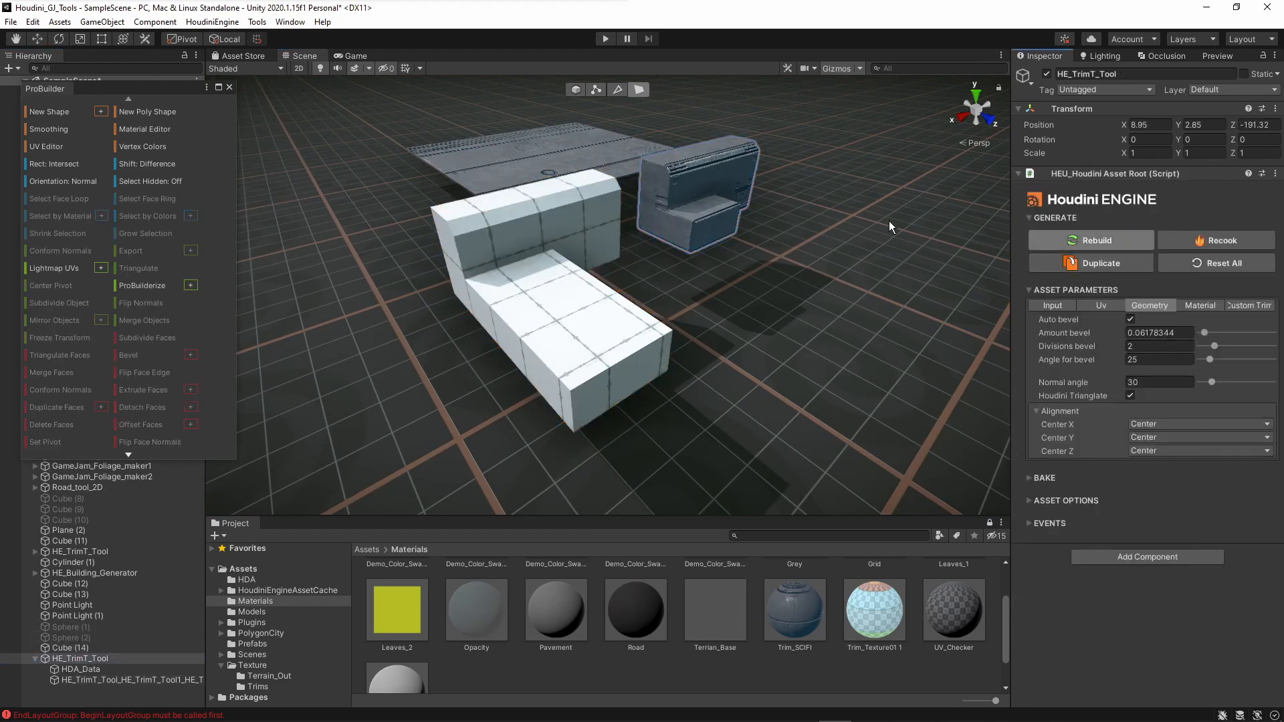
mouse_move(724, 265)
right_down()
mouse_move(710, 248)
mouse_move(704, 260)
right_up()
alt+drag(704, 265, 653, 253)
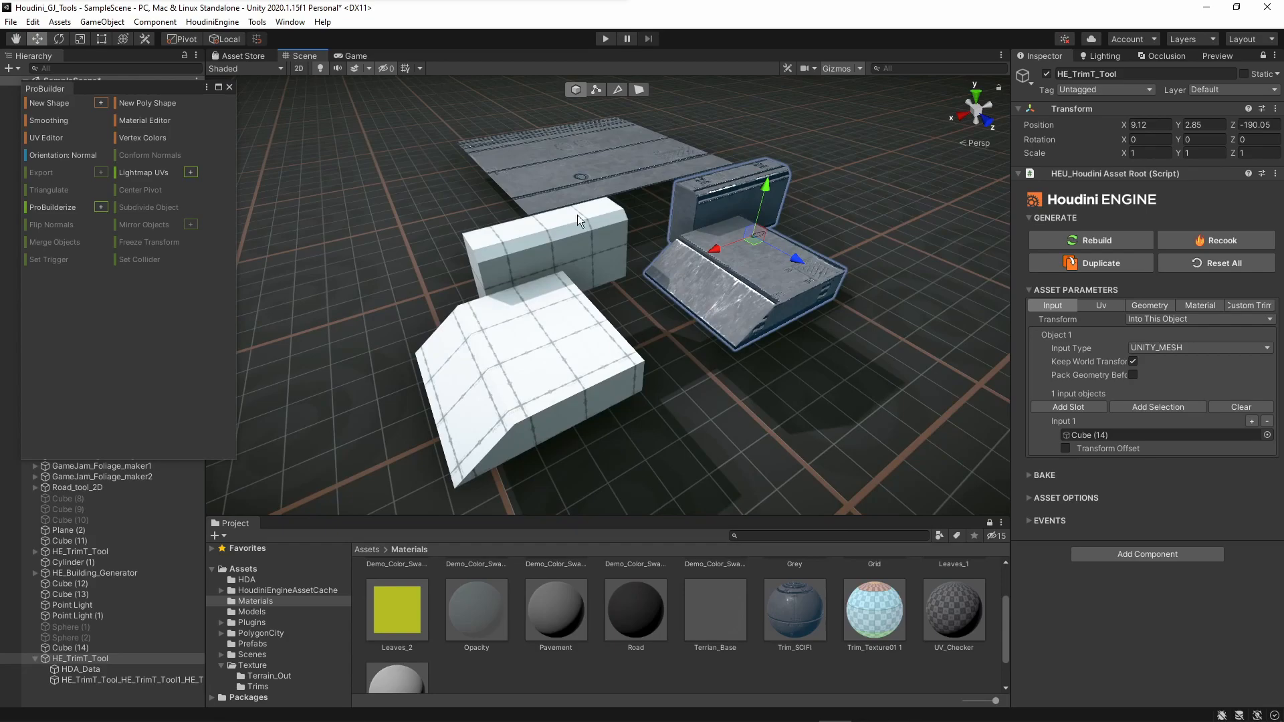
alt+drag(696, 243, 649, 238)
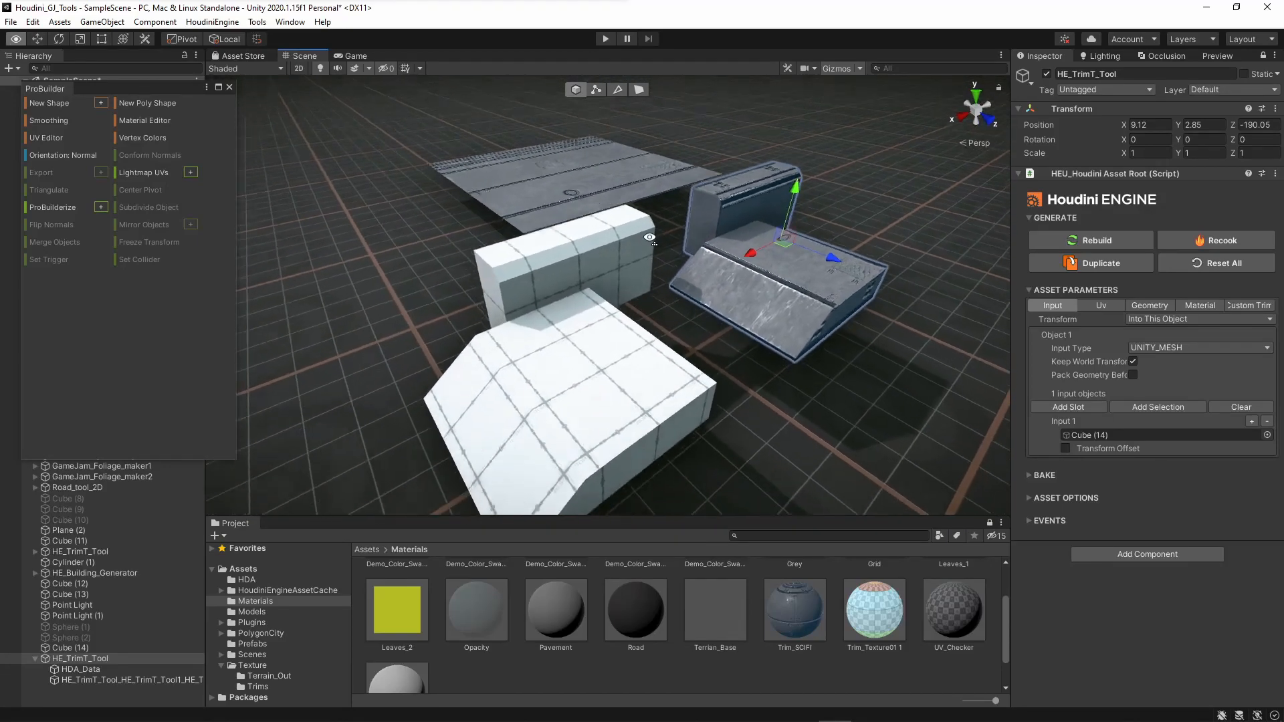
key(s)
right_drag(649, 238, 639, 227)
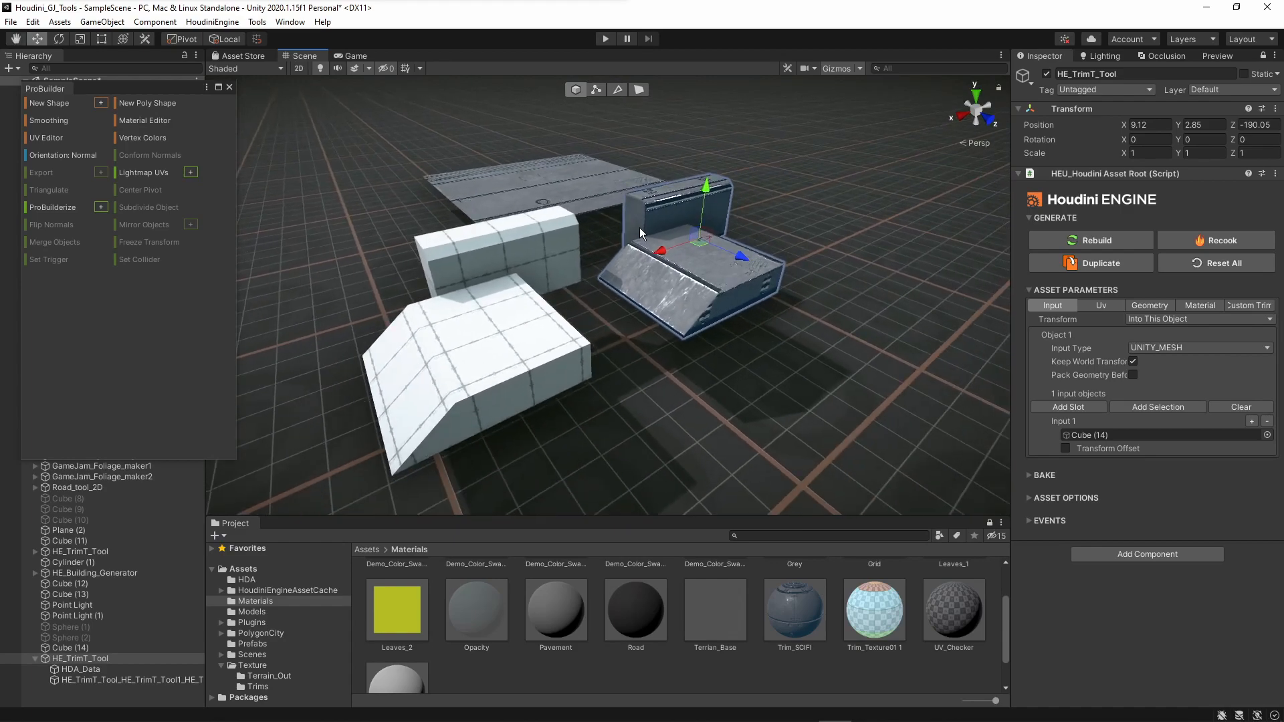